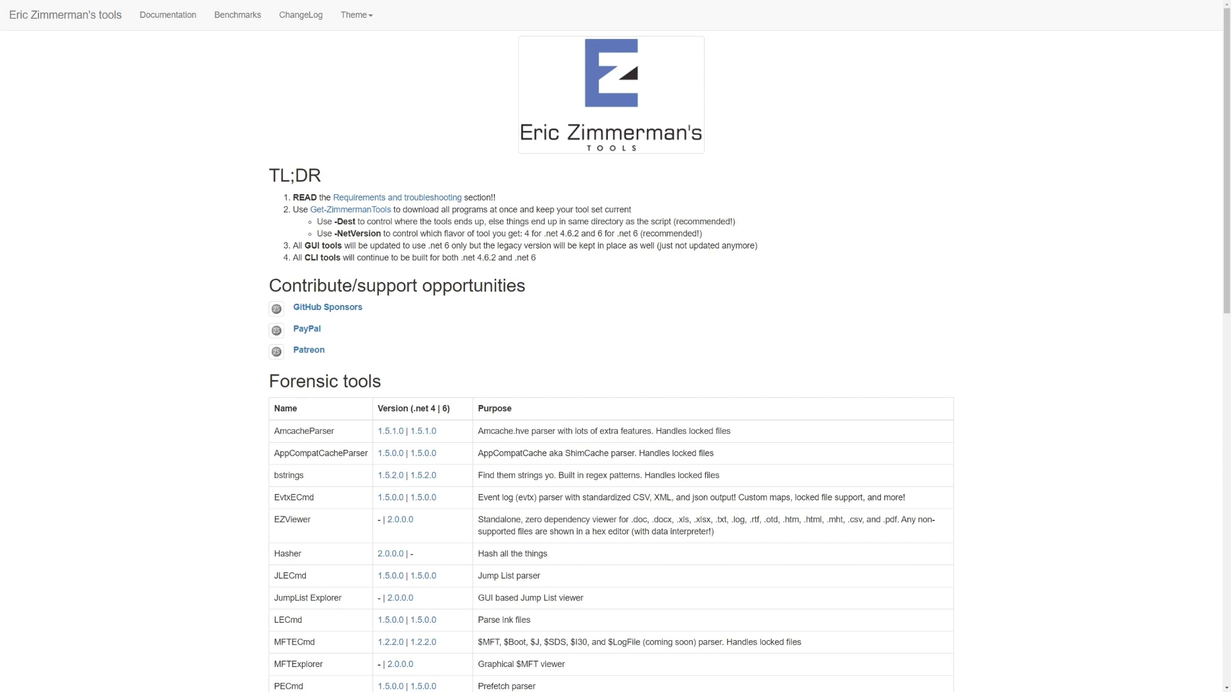
Look through the Forensic tools list on Eric Zimmerman's tools page, including the Timeline Explorer entry
scroll(1149, 461, "down", 3)
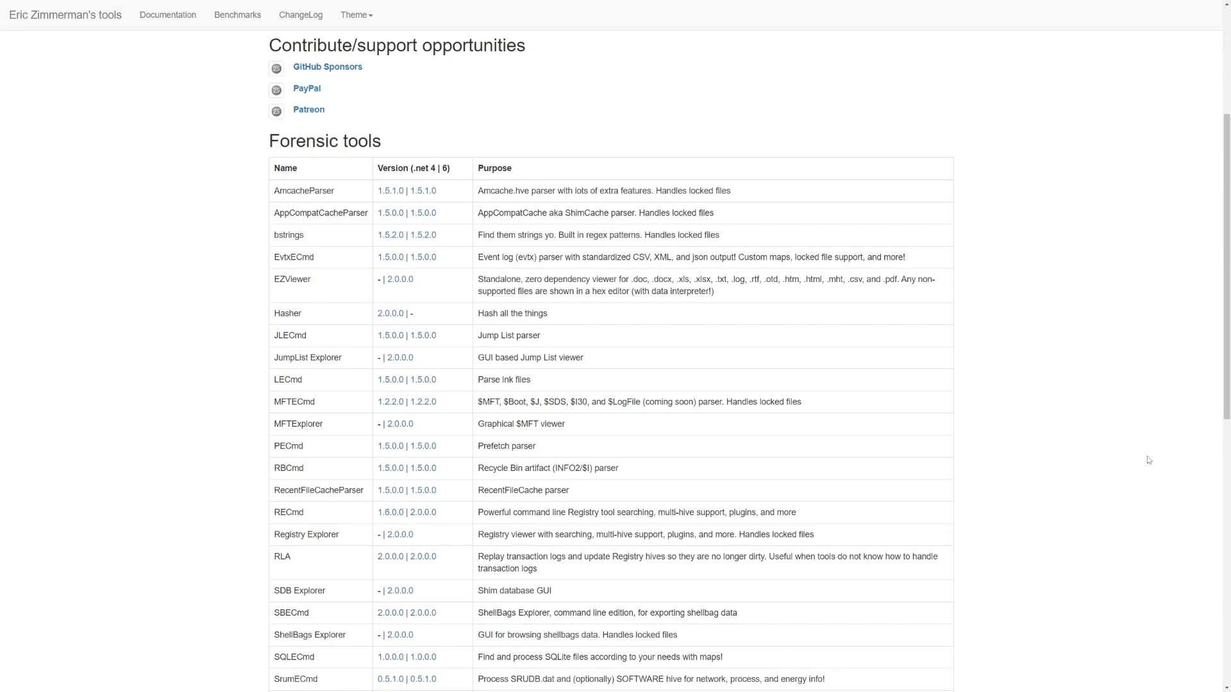
scroll(1149, 460, "down", 5)
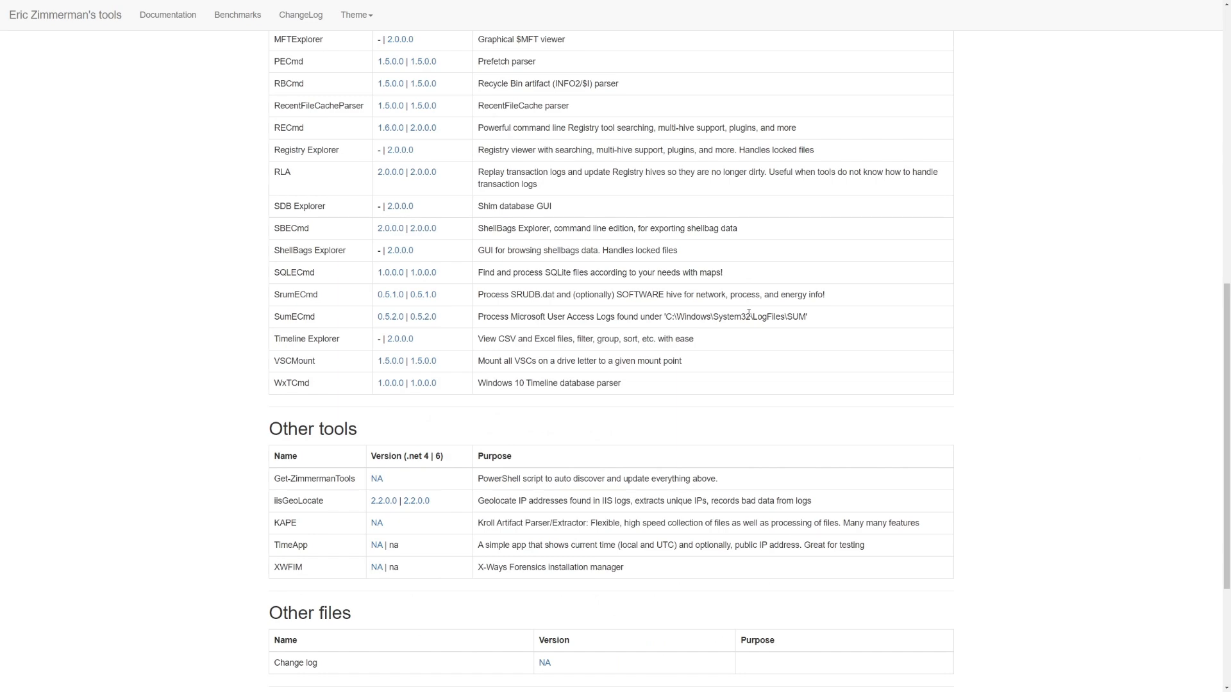
scroll(830, 349, "up", 8)
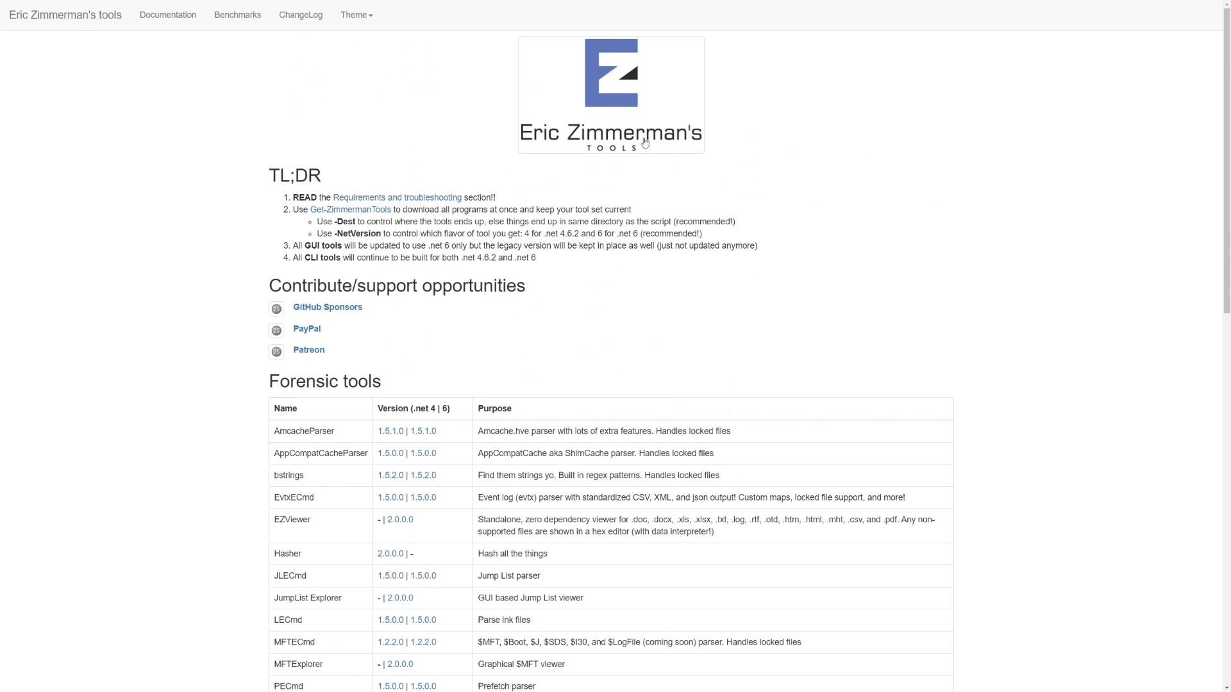
scroll(734, 267, "down", 6)
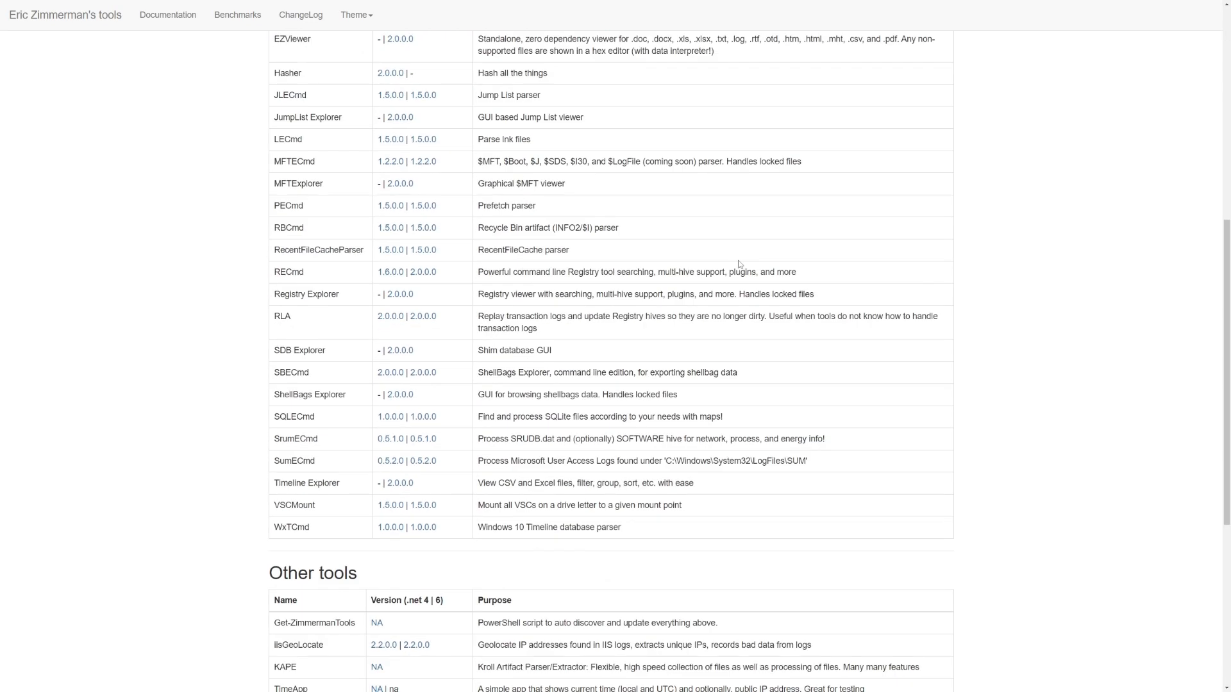
left_click_drag(285, 483, 413, 484)
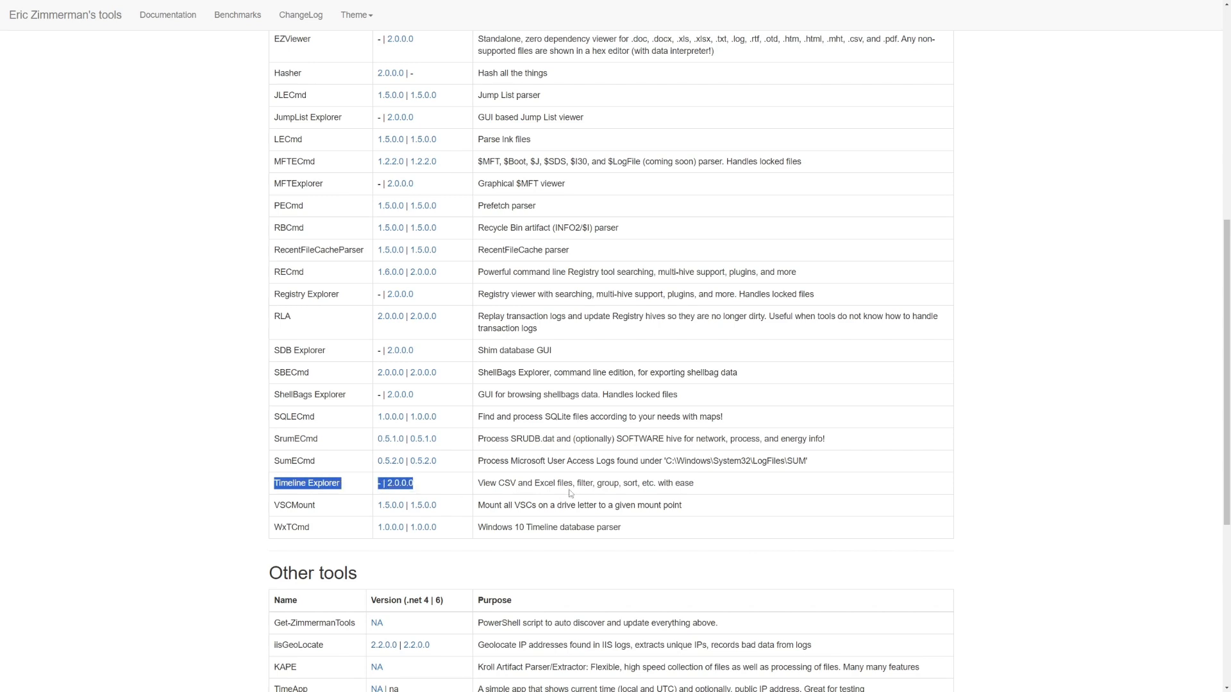
left_click(620, 501)
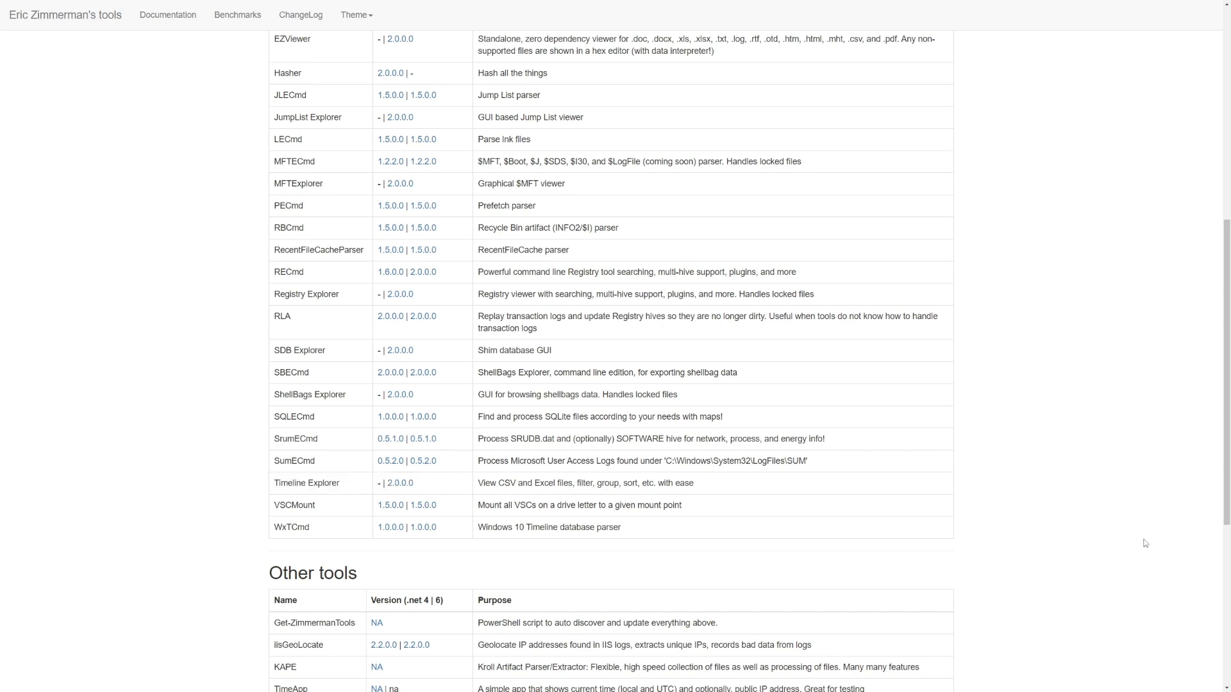
scroll(1145, 543, "up", 3)
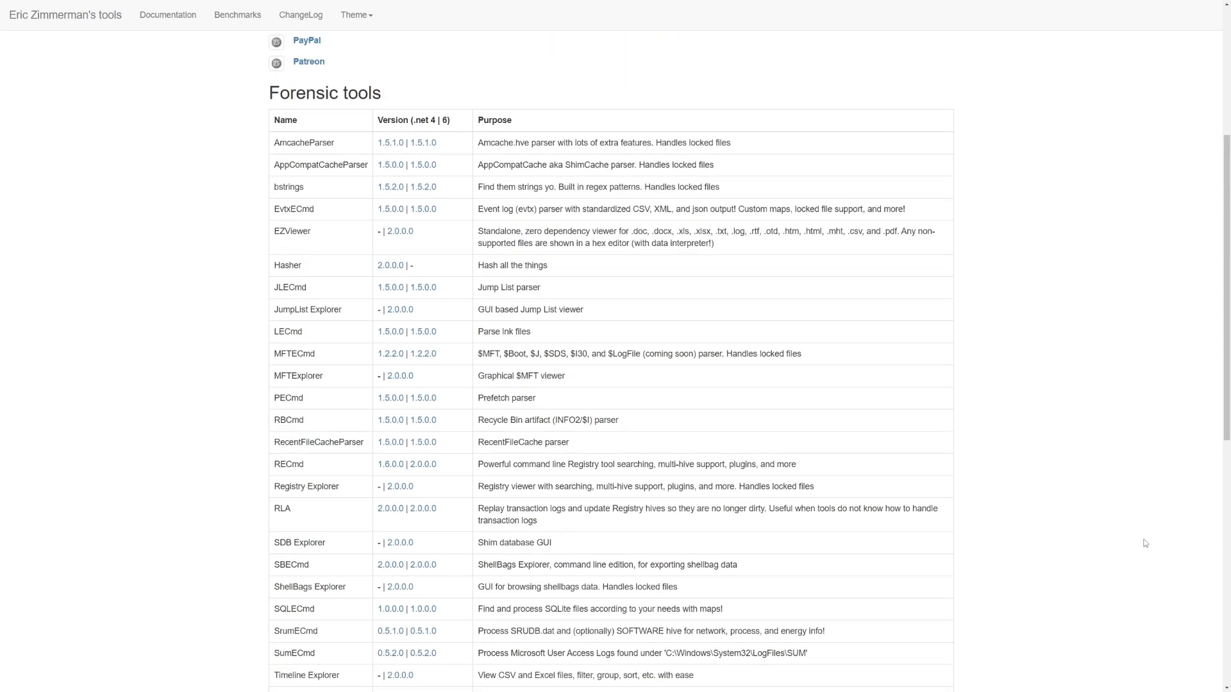
scroll(1145, 543, "up", 2)
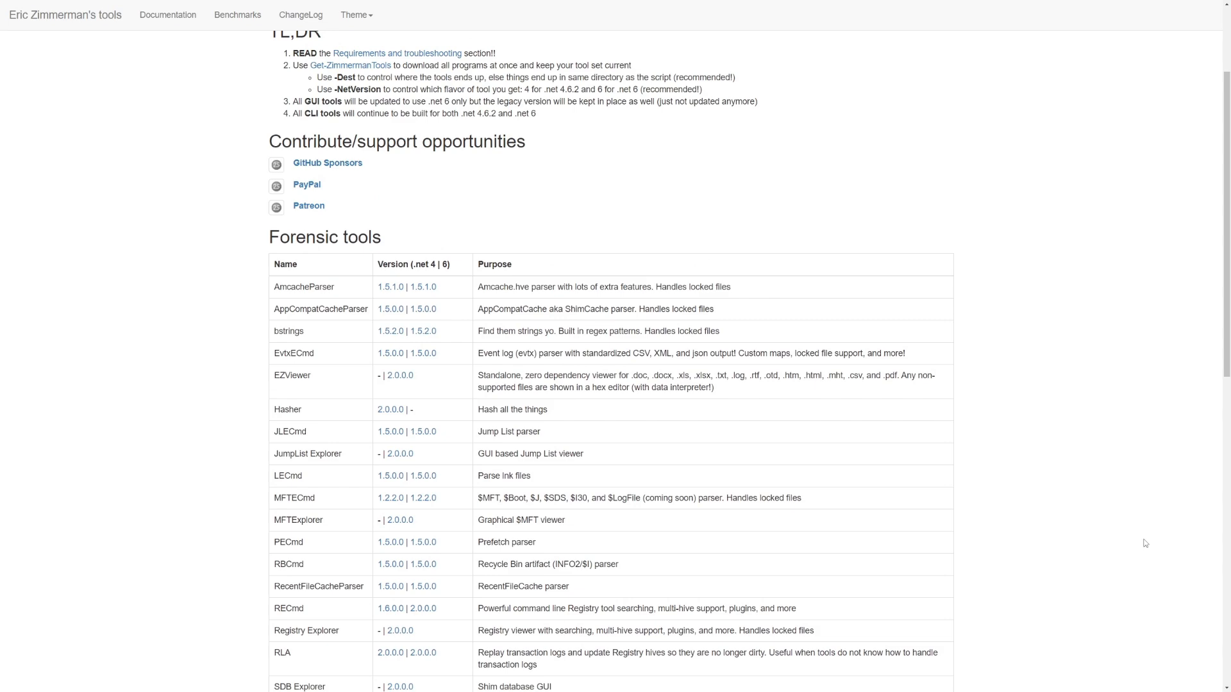
scroll(1145, 543, "down", 4)
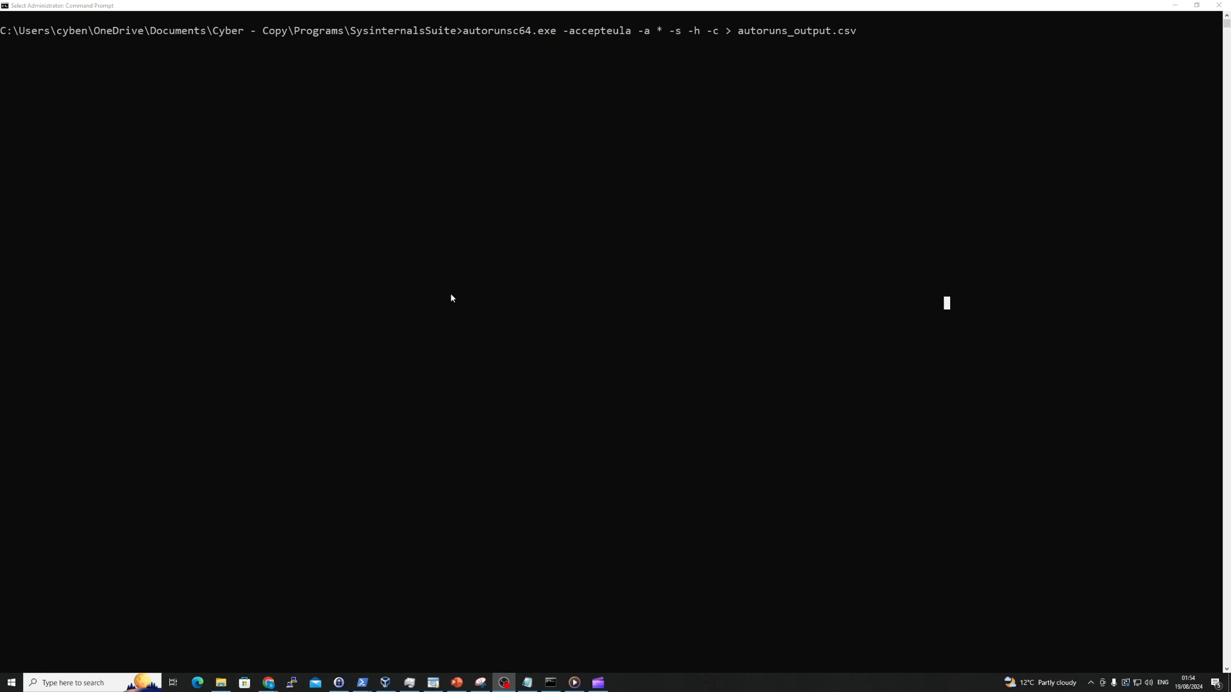
Examine the prepared autorunsc64.exe command in Command Prompt, including its executable name and the -accepteula and -a options
left_click(468, 33)
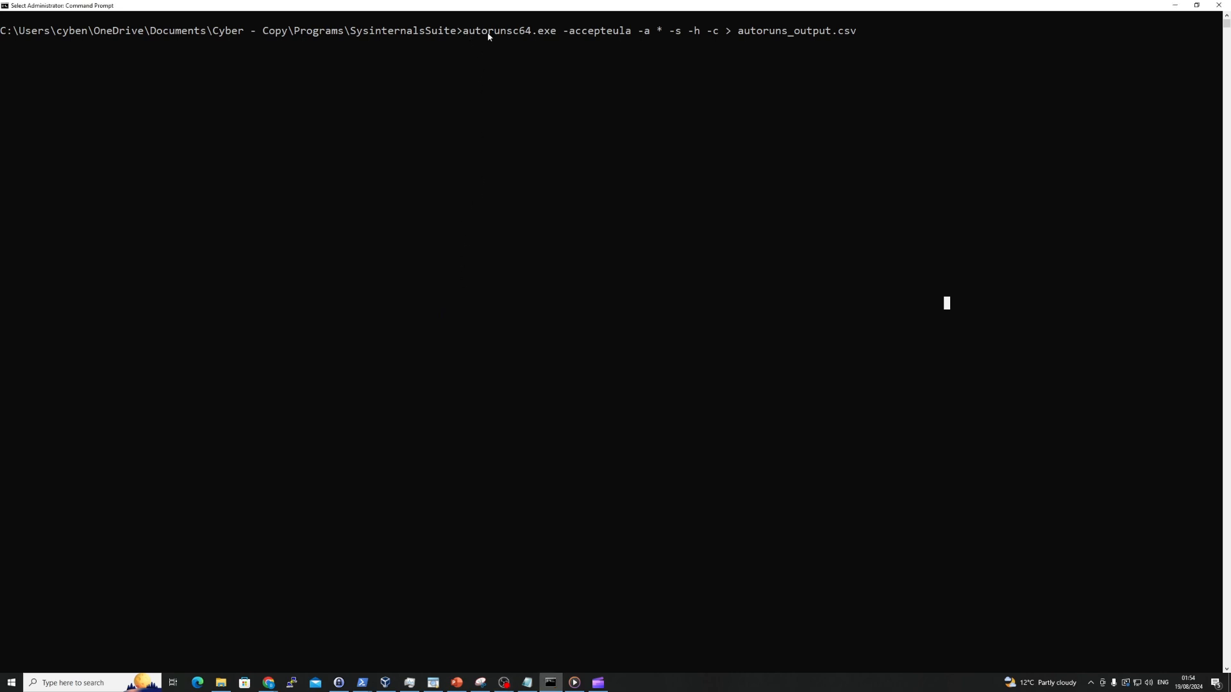
left_click(509, 32)
left_click_drag(510, 35, 467, 36)
left_click(466, 36)
double_click(466, 36)
left_click_drag(523, 34, 509, 34)
left_click(516, 34)
left_click_drag(521, 35, 527, 36)
left_click_drag(464, 33, 520, 35)
left_click_drag(566, 35, 653, 33)
left_click(659, 33)
left_click(672, 43)
Replace the asterisk after the -a option with mt in the autorunsc64.exe command
key("Escape")
key("Left")
key("Left")
key("Left")
key("Left")
key("Left")
key("Left")
key("Left")
key("Left")
key("Left")
key("Left")
key("Left")
key("Left")
key("Left")
key("Left")
key("Left")
key("Left")
key("Left")
key("Left")
key("Left")
key("Left")
key("BackSpace")
type("mt")
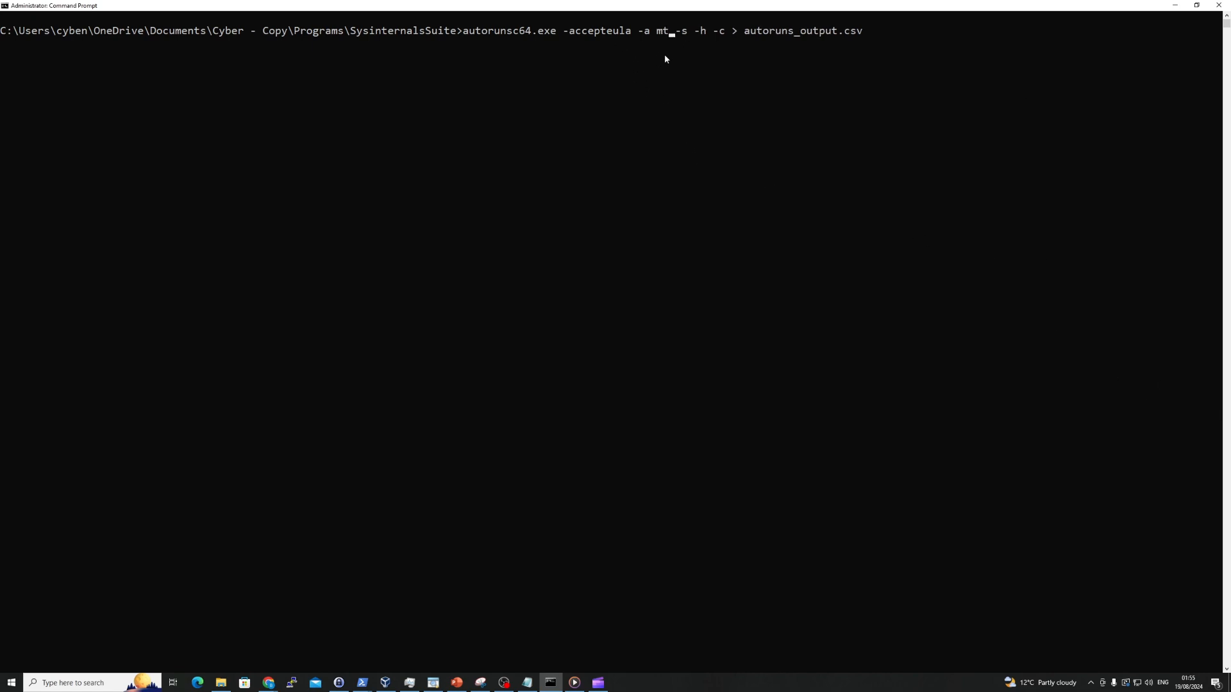
Restore the -a option's value to * in the autorunsc64.exe command
left_click(660, 35)
left_click(666, 37)
key("Escape")
key("BackSpace")
key("BackSpace")
type("*")
Review the remaining options and run autorunsc64.exe -accepteula -a * -s -h -c with its output redirected to autoruns_output.csv
left_click(660, 33)
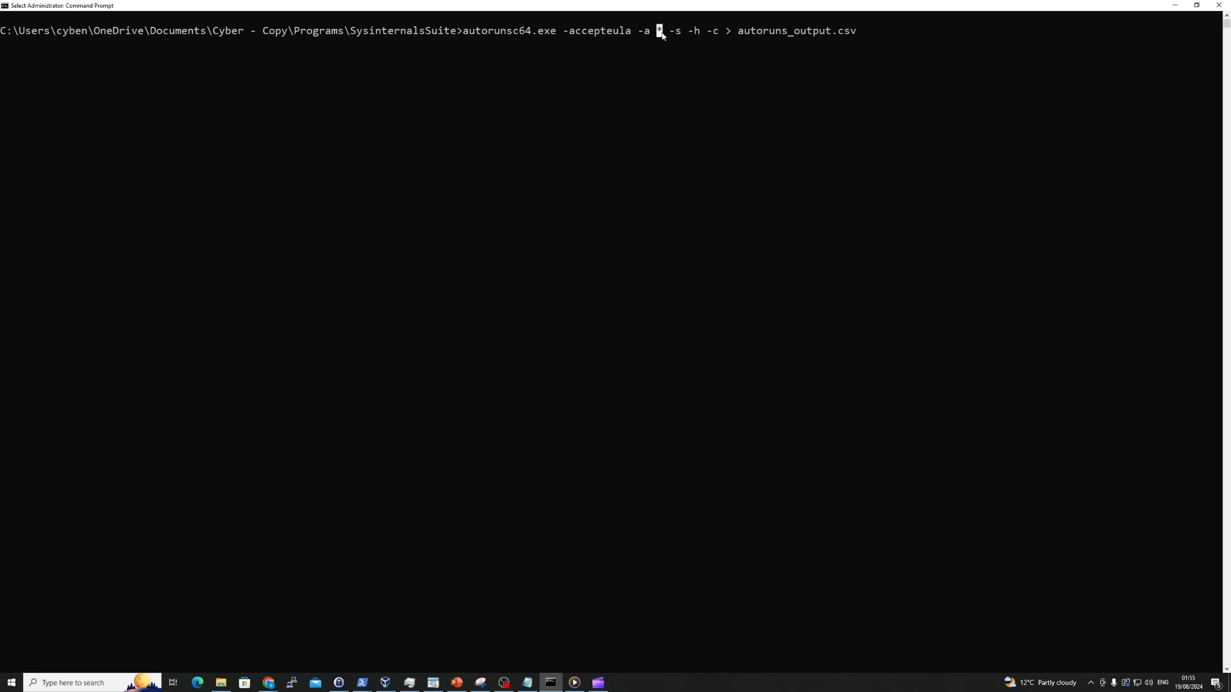
left_click(677, 33)
left_click_drag(693, 34, 708, 33)
left_click_drag(735, 32, 856, 30)
left_click(904, 30)
key("Escape")
key("Right")
key("Right")
key("Right")
key("Right")
key("Right")
key("Right")
key("Right")
key("Right")
key("Right")
key("Right")
key("Right")
key("Right")
key("Right")
key("Right")
key("Right")
key("Right")
key("Right")
key("Right")
key("Right")
key("Right")
key("Return")
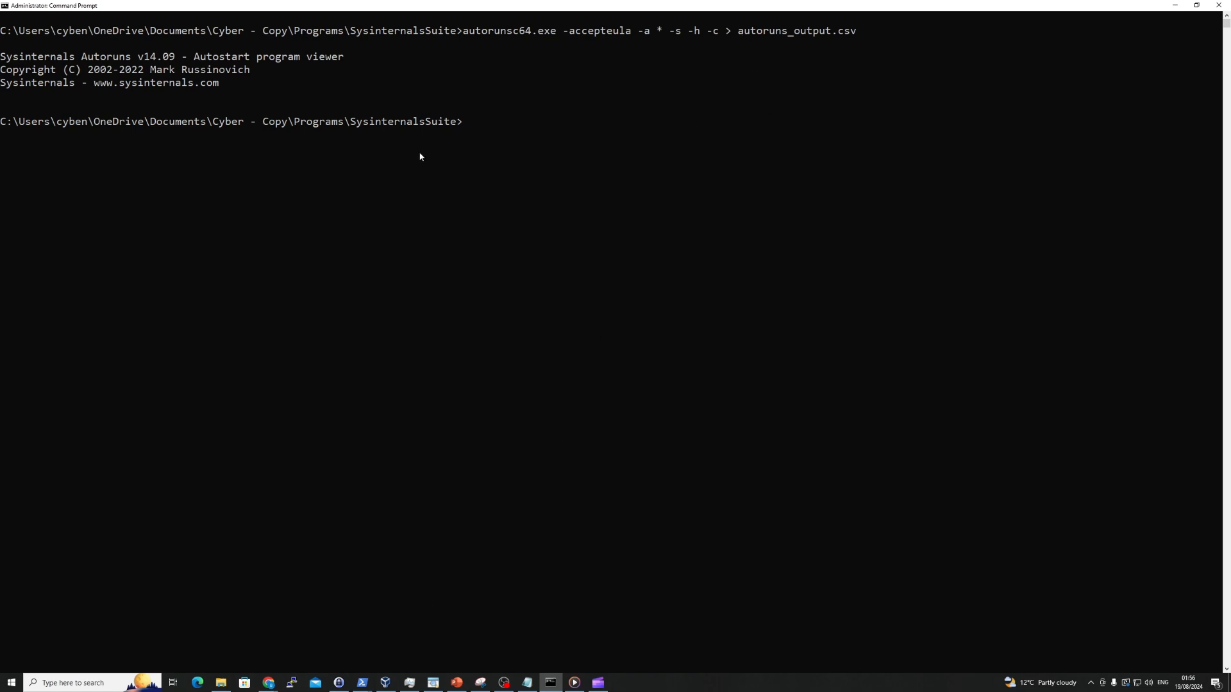
Switch to Timeline Explorer and open autoruns_output.csv from the SysinternalsSuite search results
left_click(435, 683)
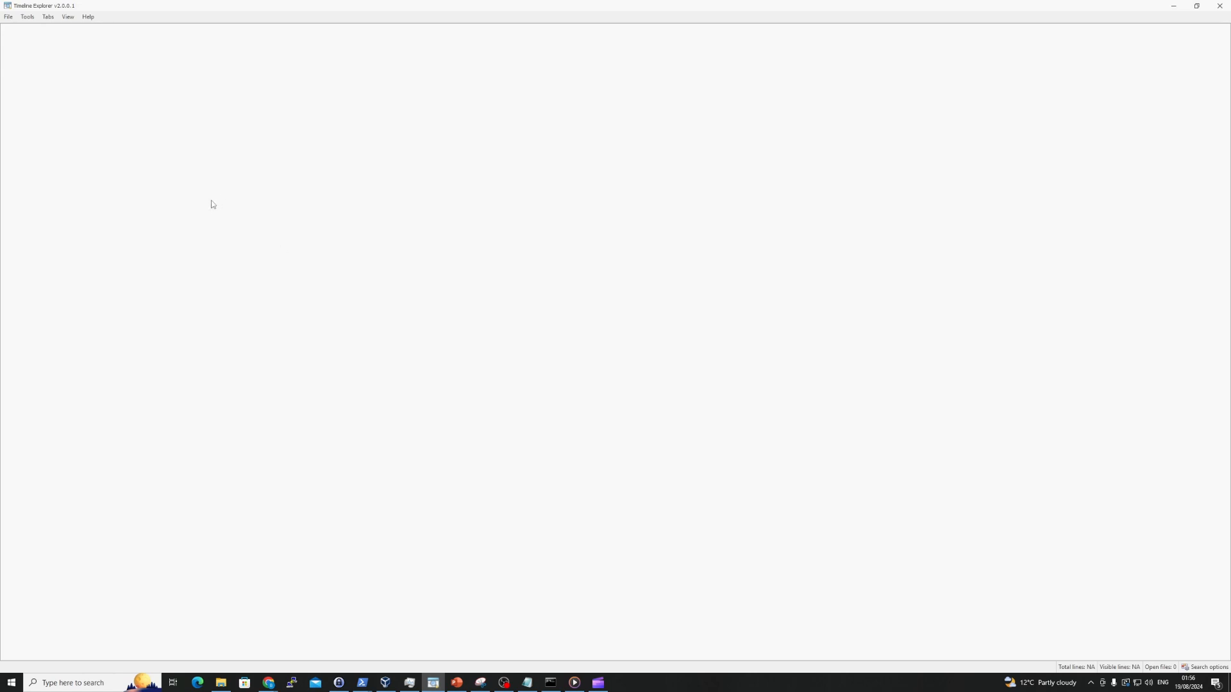
left_click(8, 17)
left_click(26, 40)
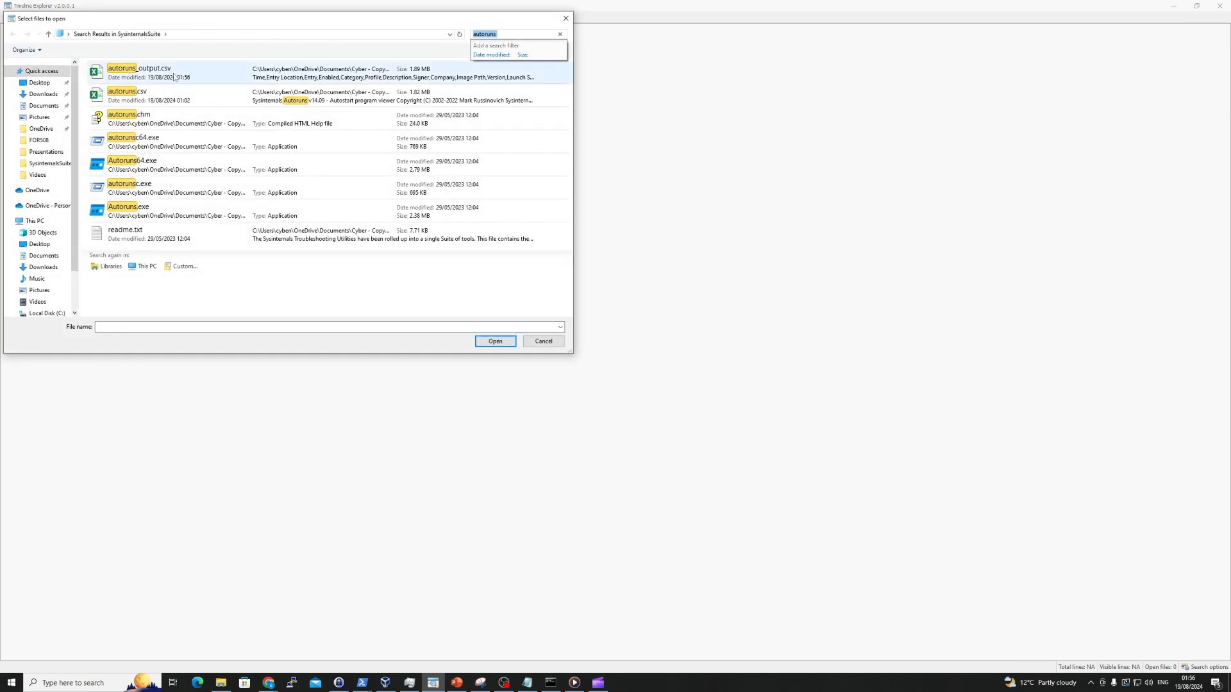
left_click(173, 75)
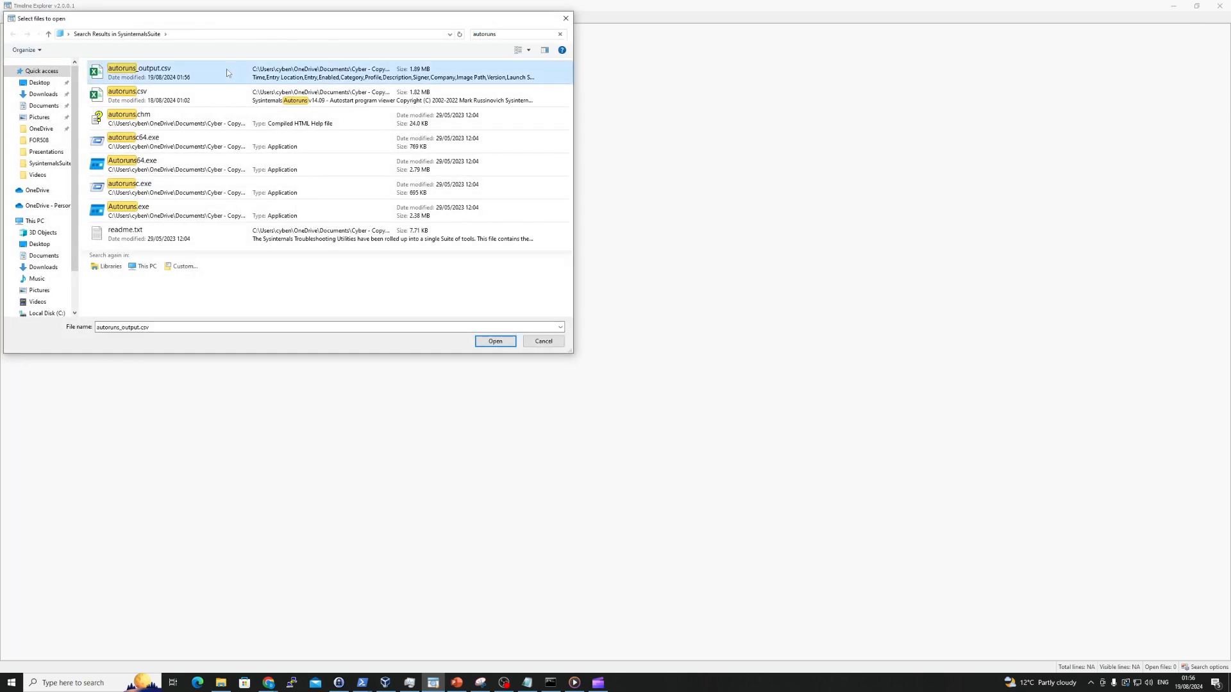
double_click(173, 76)
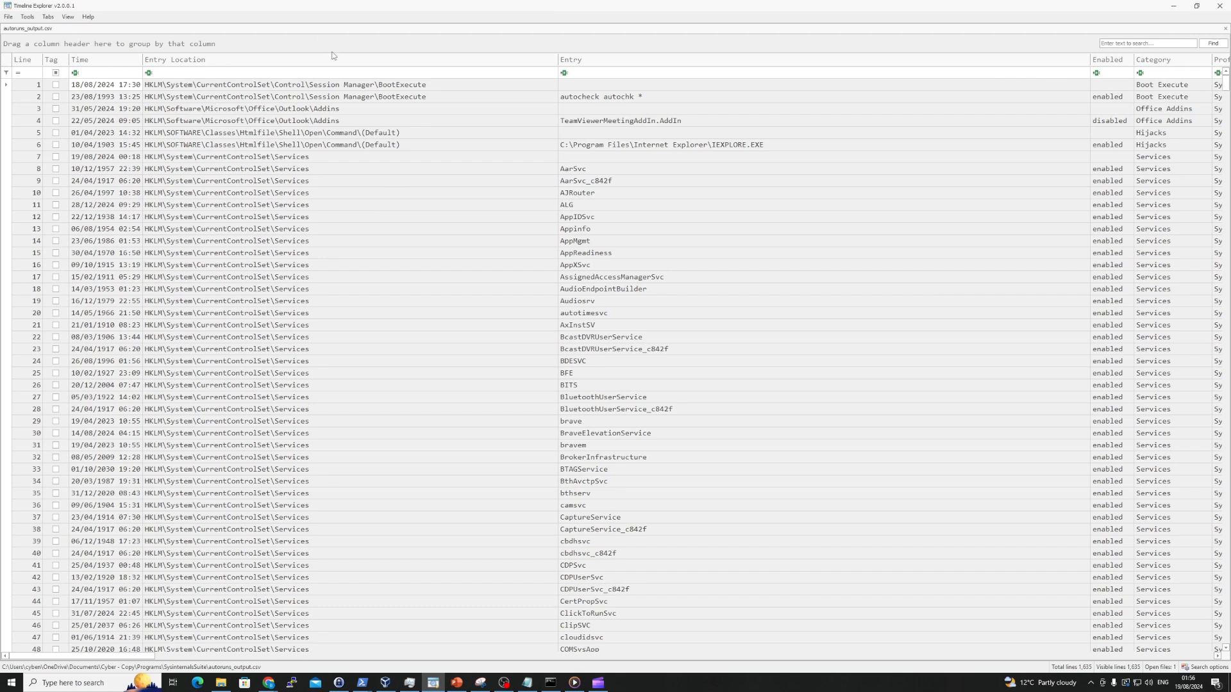
Reset the column widths of the autoruns_output.csv table
left_click_drag(137, 657, 87, 548)
left_click(8, 17)
mouse_move(27, 17)
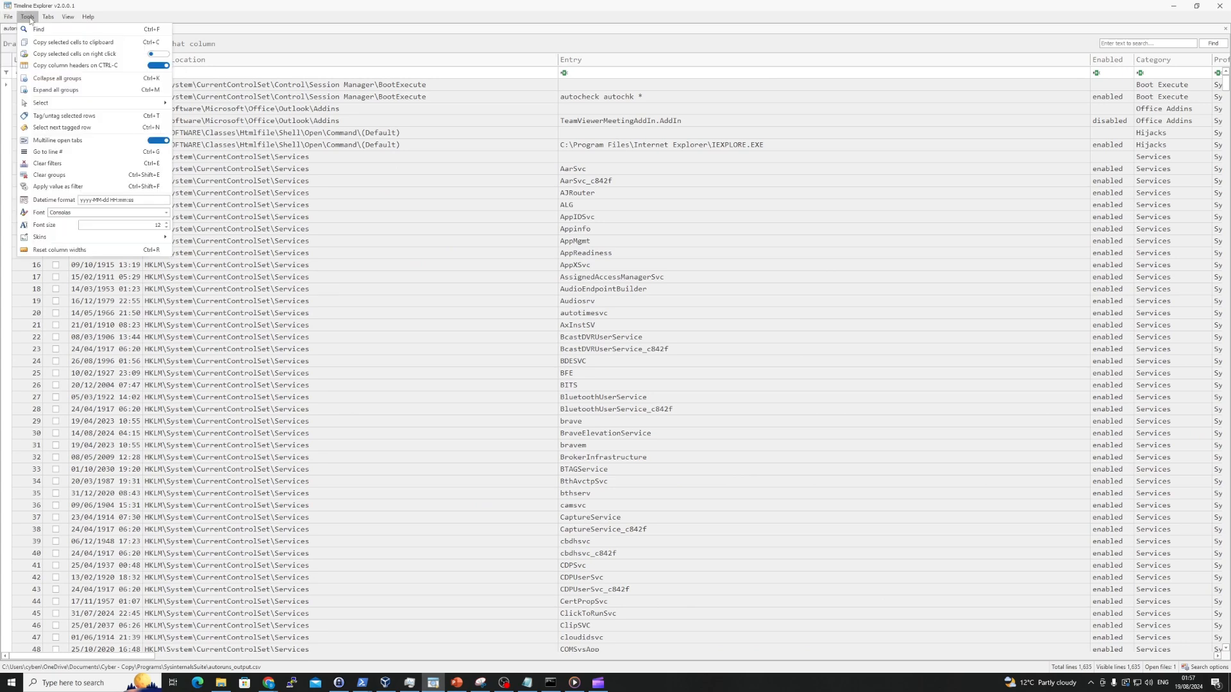
left_click(58, 250)
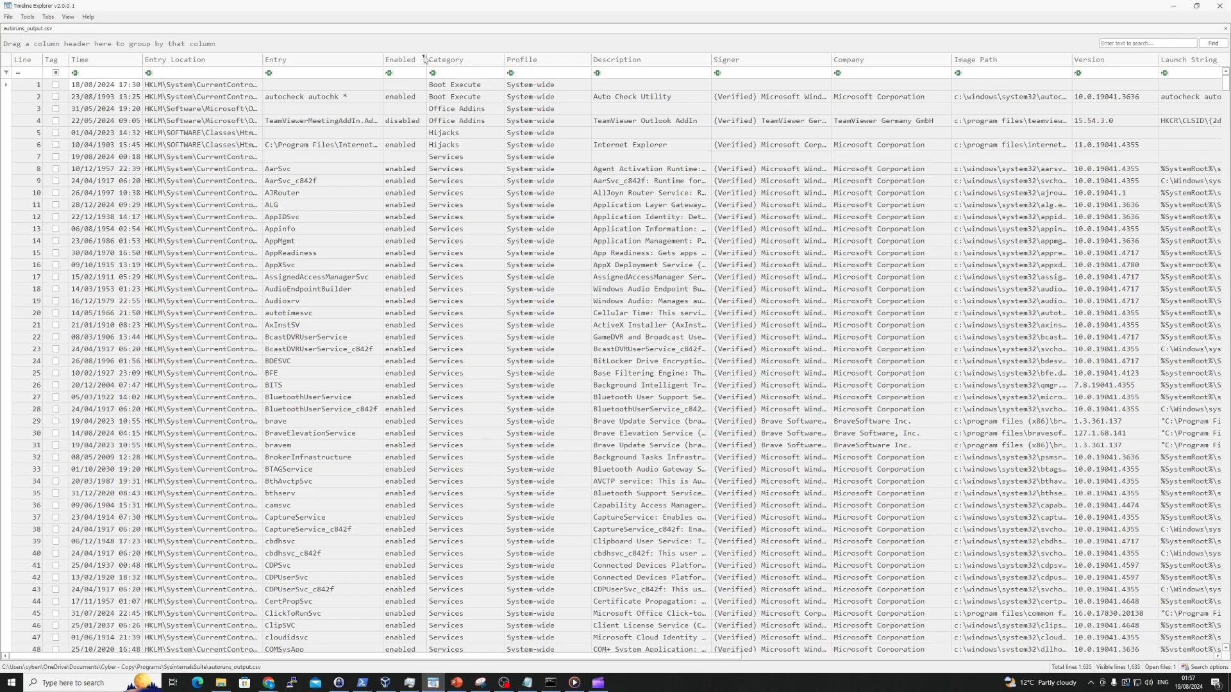
Filter the Enabled column to show only entries with the value enabled
left_click(424, 57)
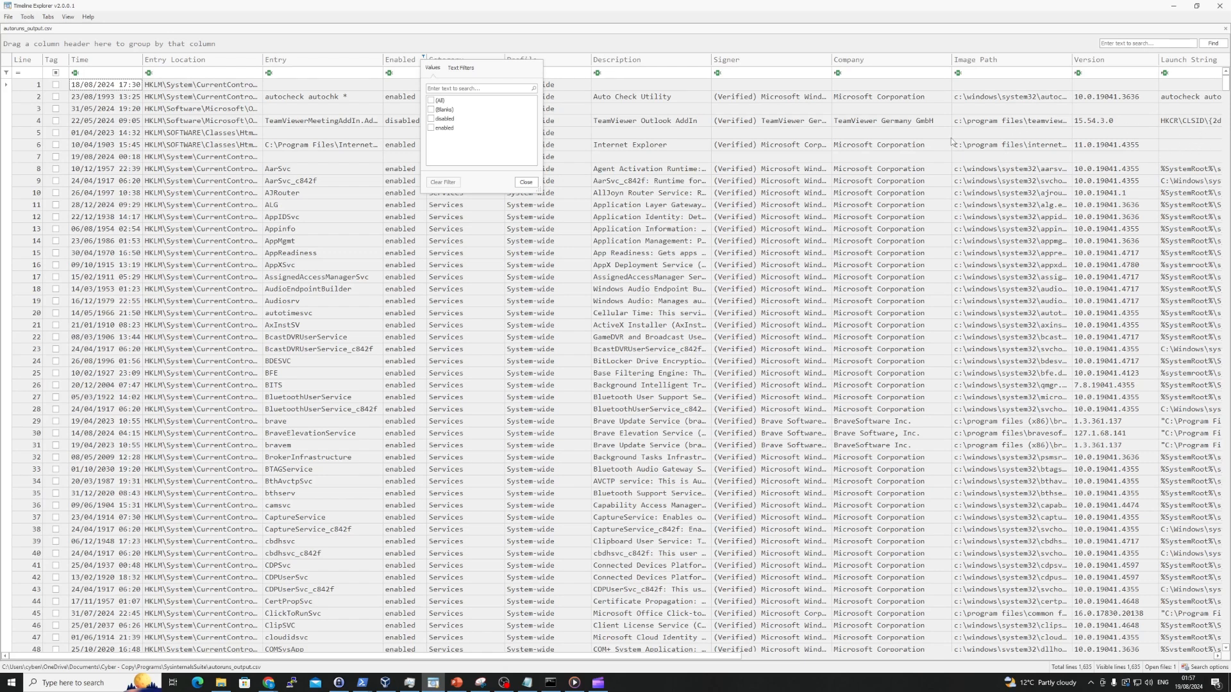
left_click(435, 130)
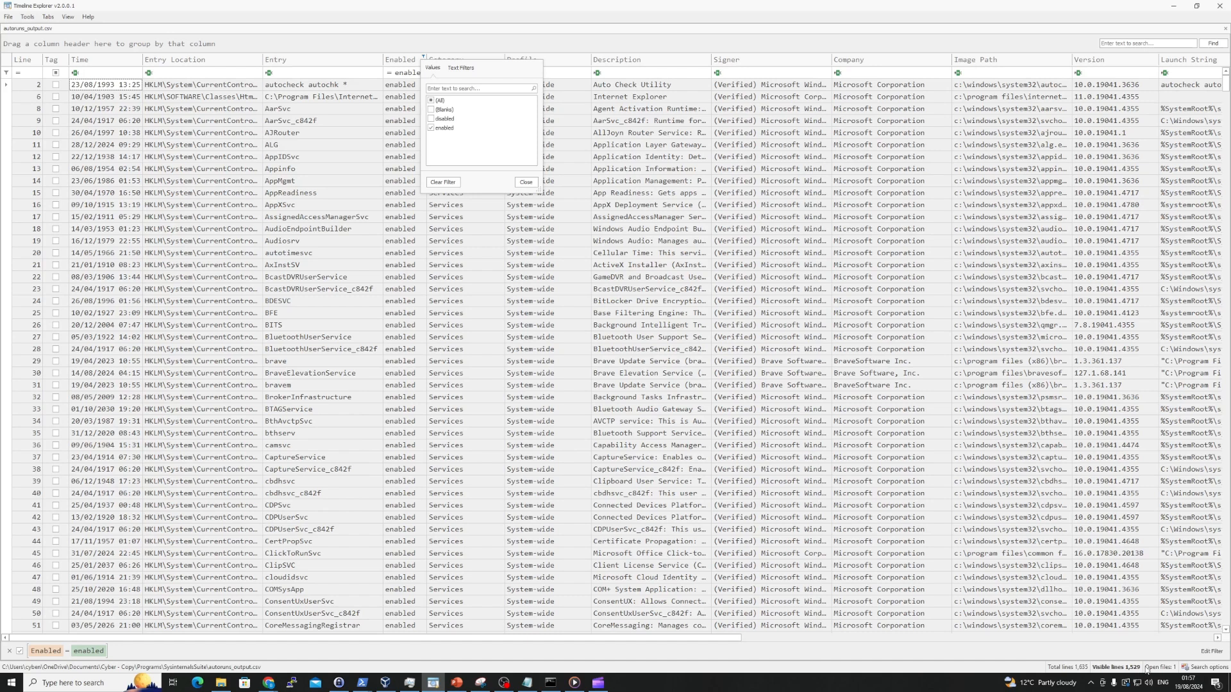
left_click(526, 184)
scroll(638, 320, "down", 2)
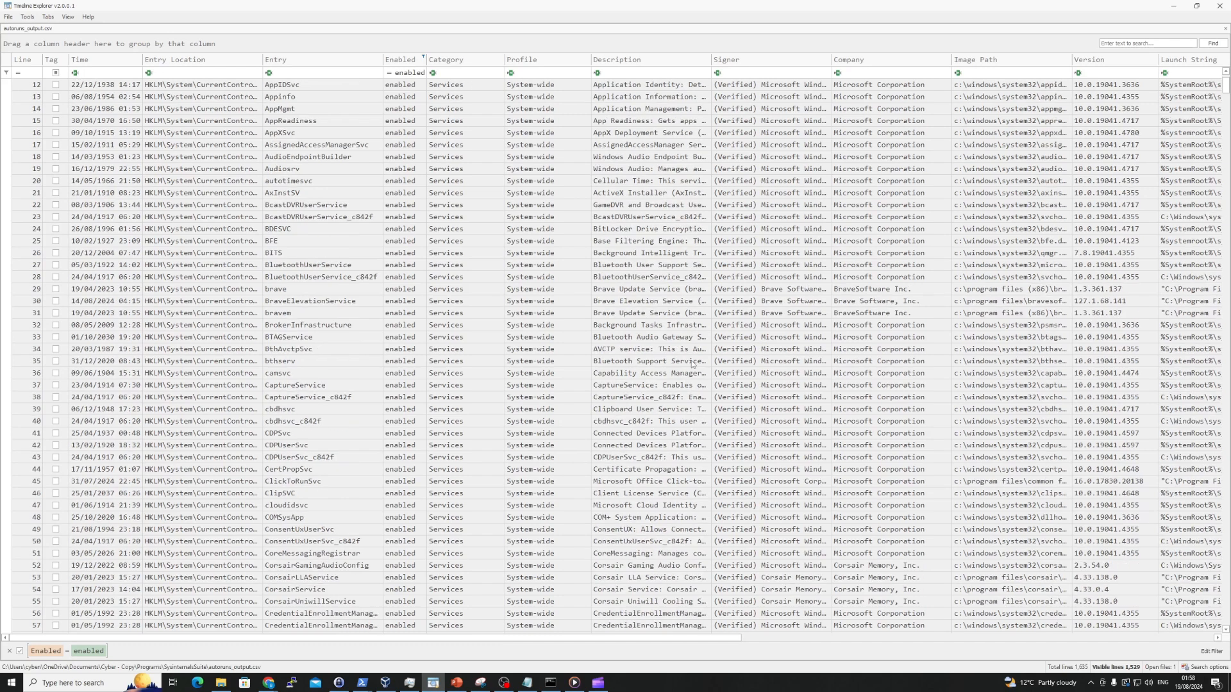
scroll(706, 377, "up", 2)
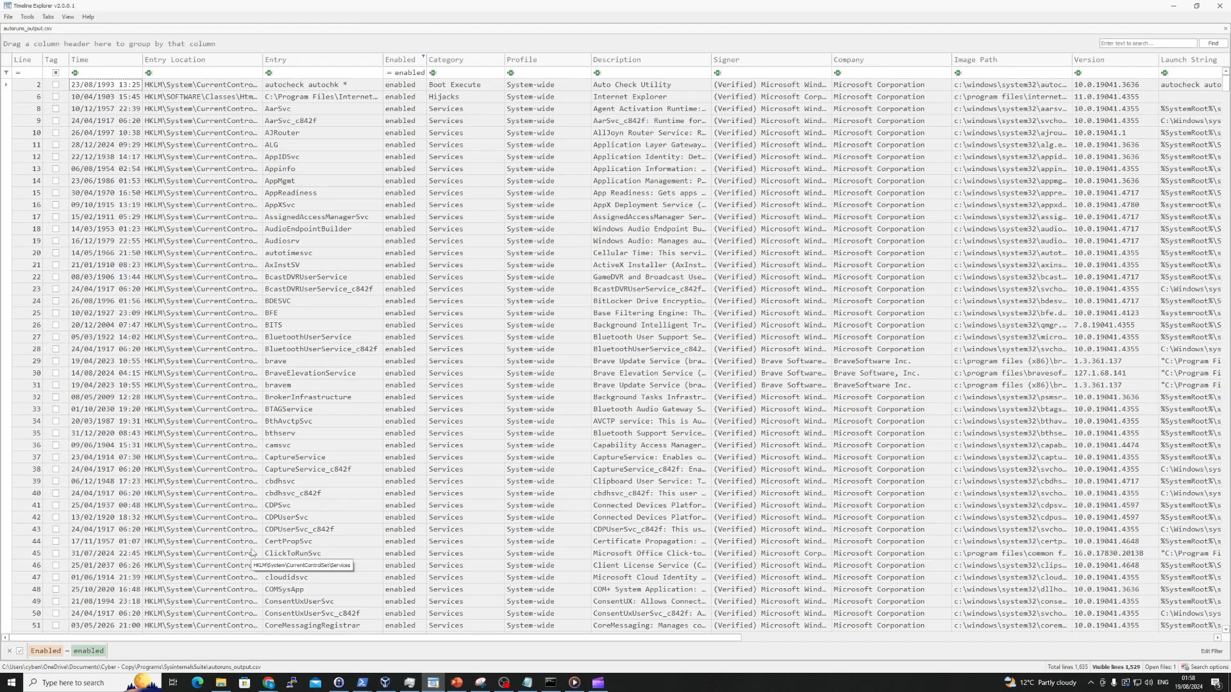
Widen the Signer column and filter it to blank values plus every signer marked (Not verified)
left_click_drag(326, 638, 522, 643)
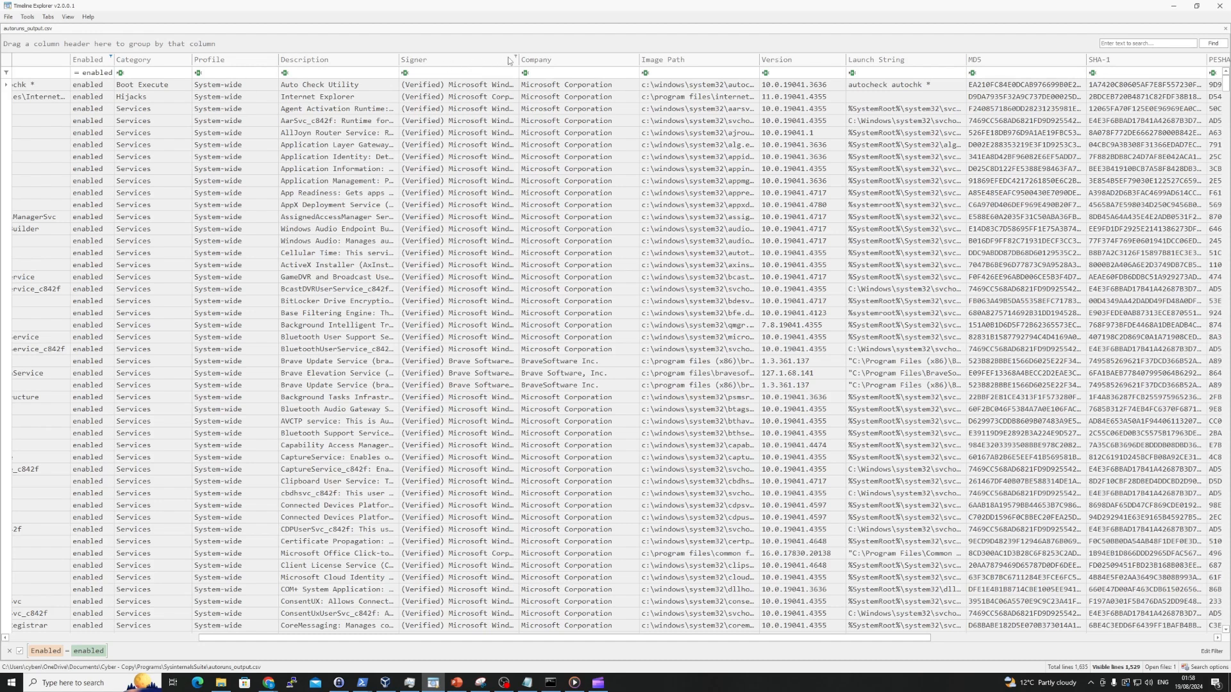
left_click_drag(519, 62, 615, 63)
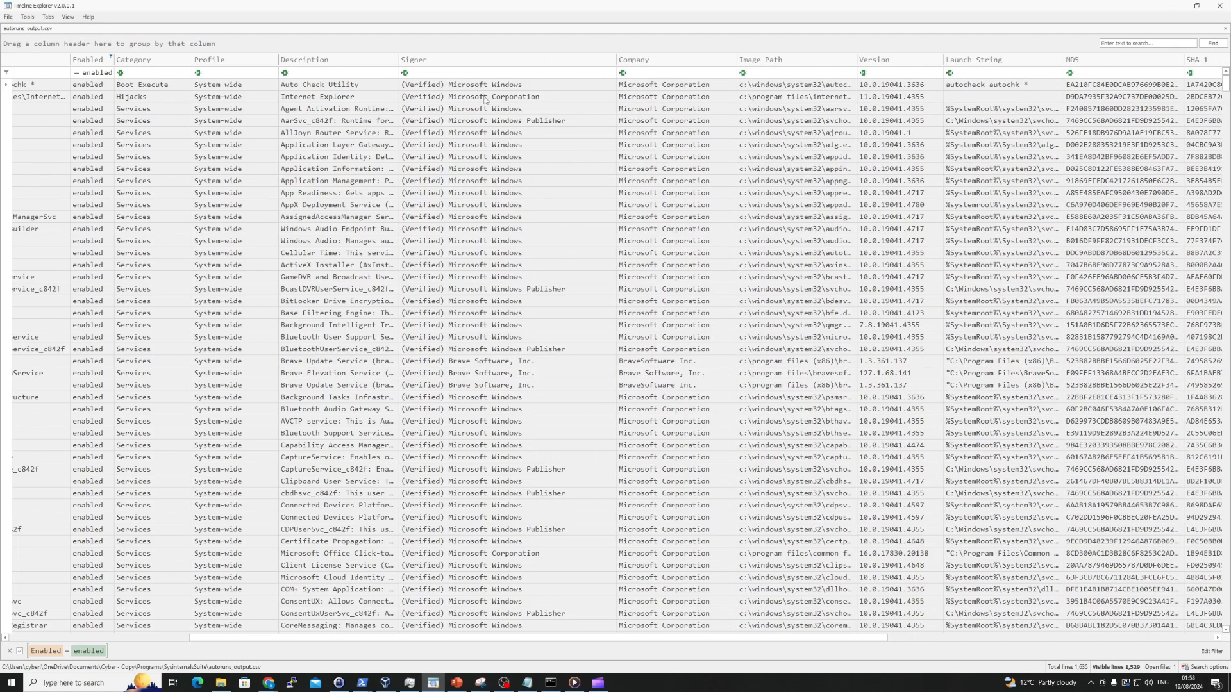
left_click(613, 58)
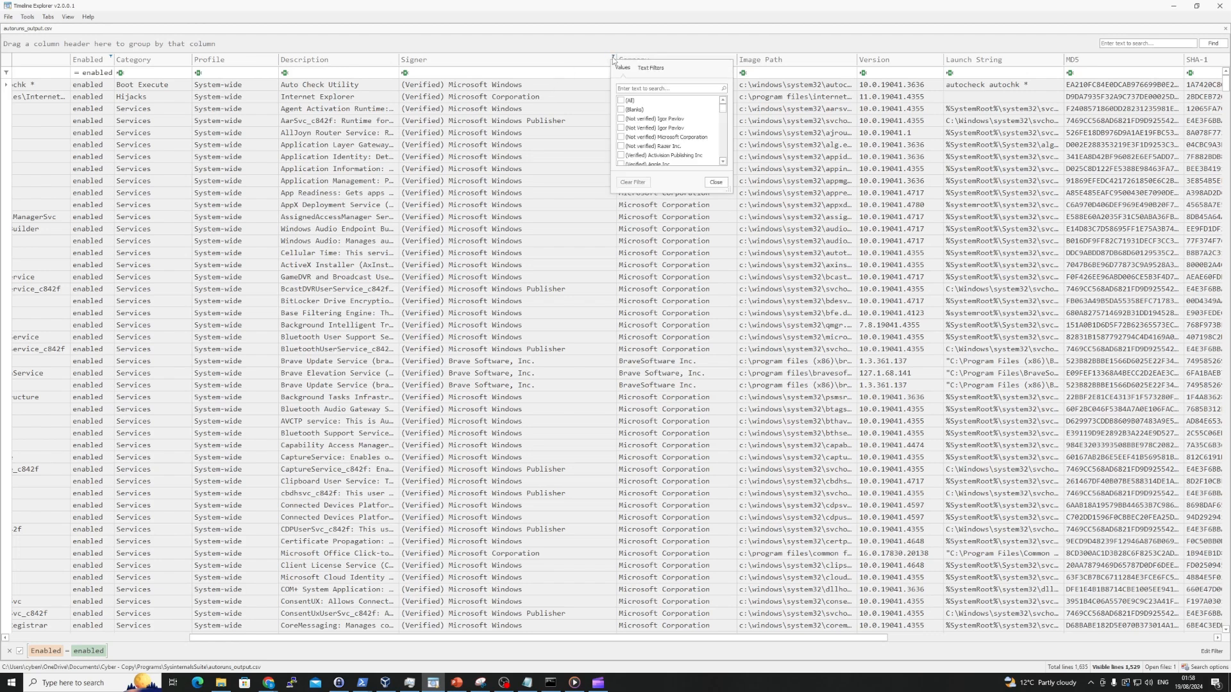
left_click(621, 110)
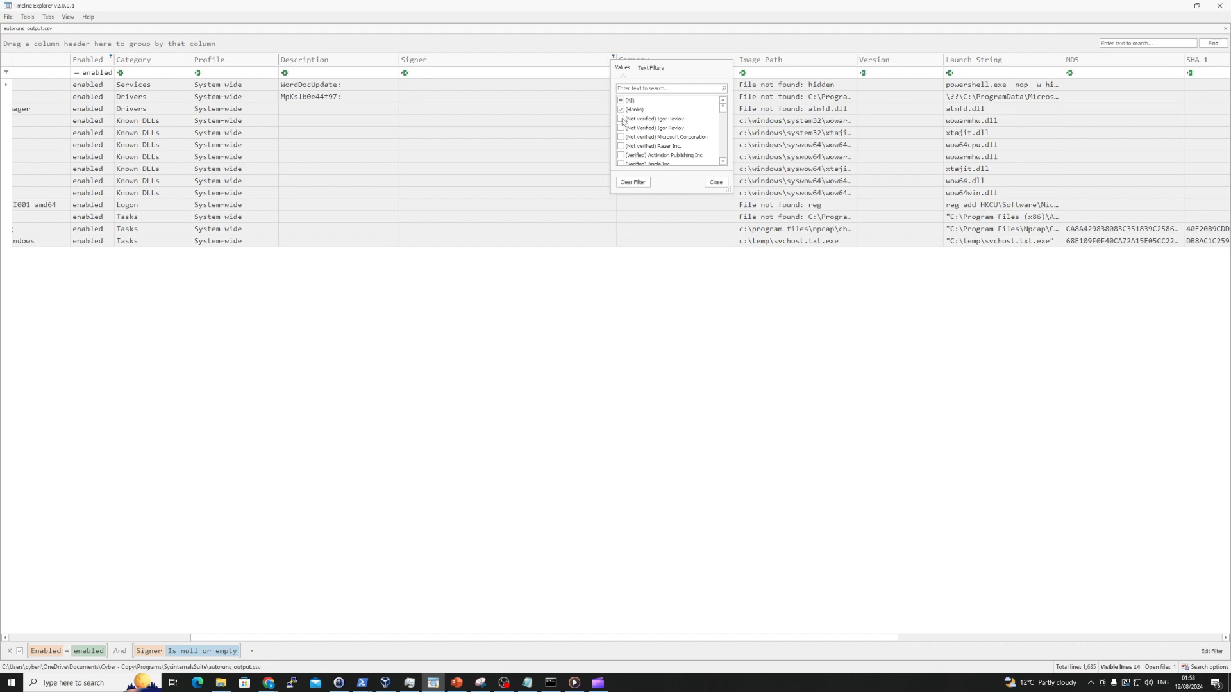
left_click(622, 119)
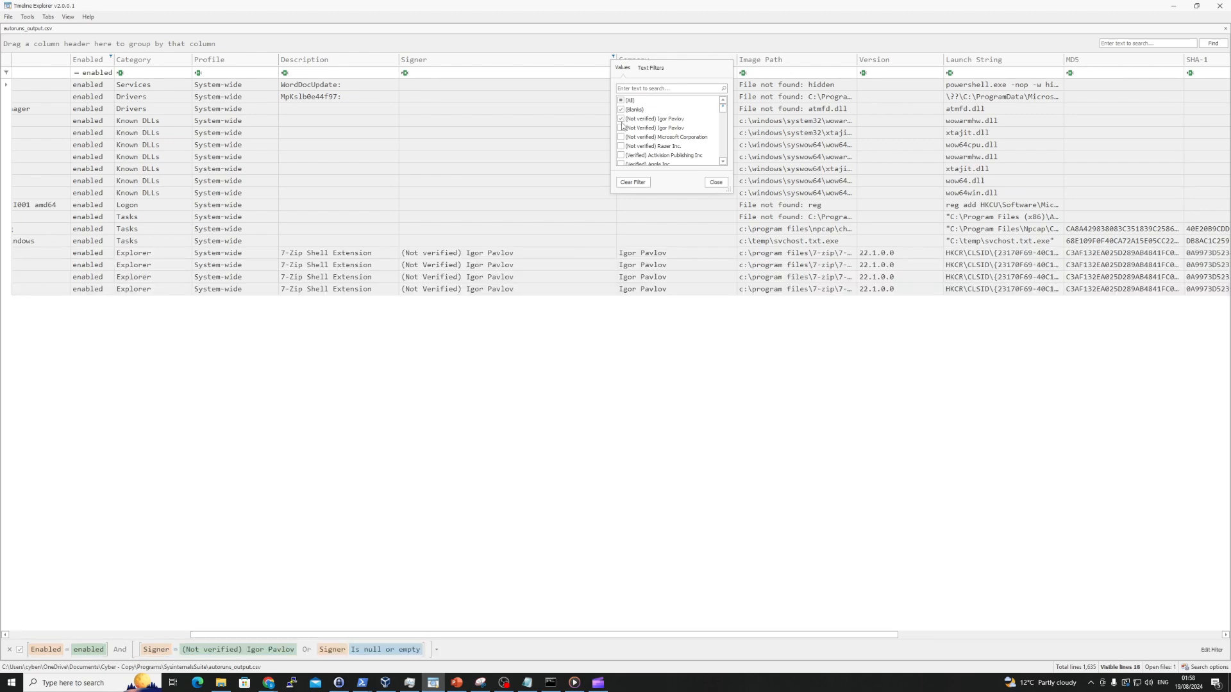
left_click(622, 128)
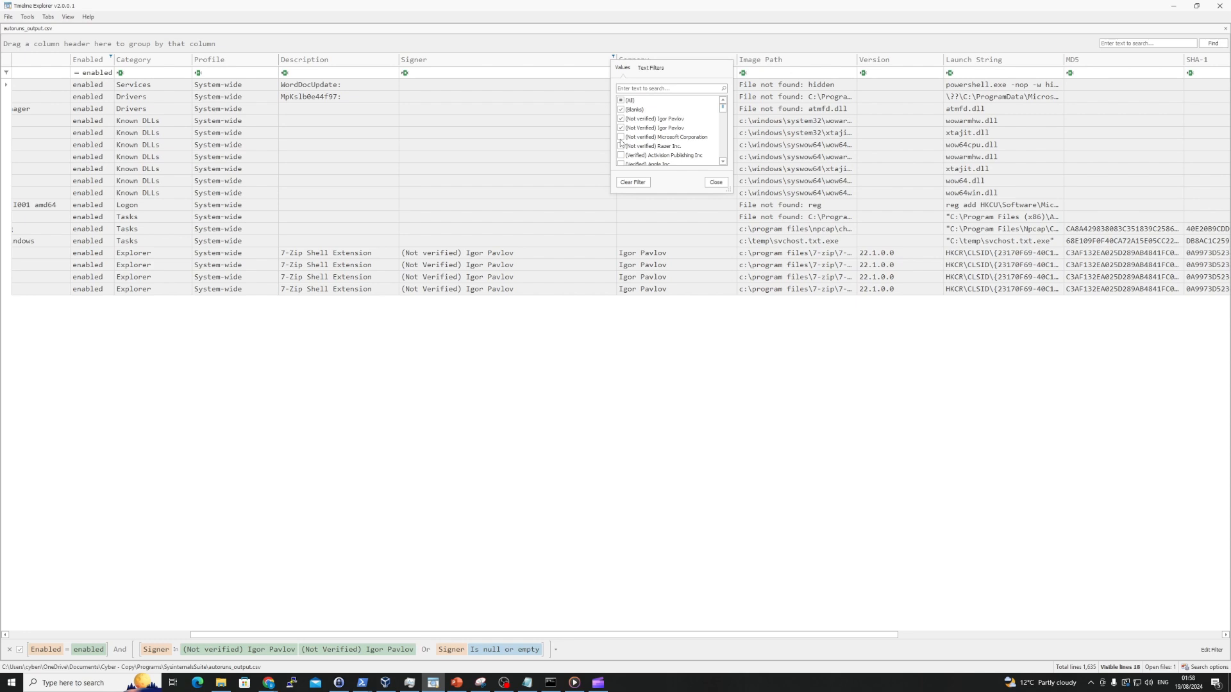
left_click(621, 138)
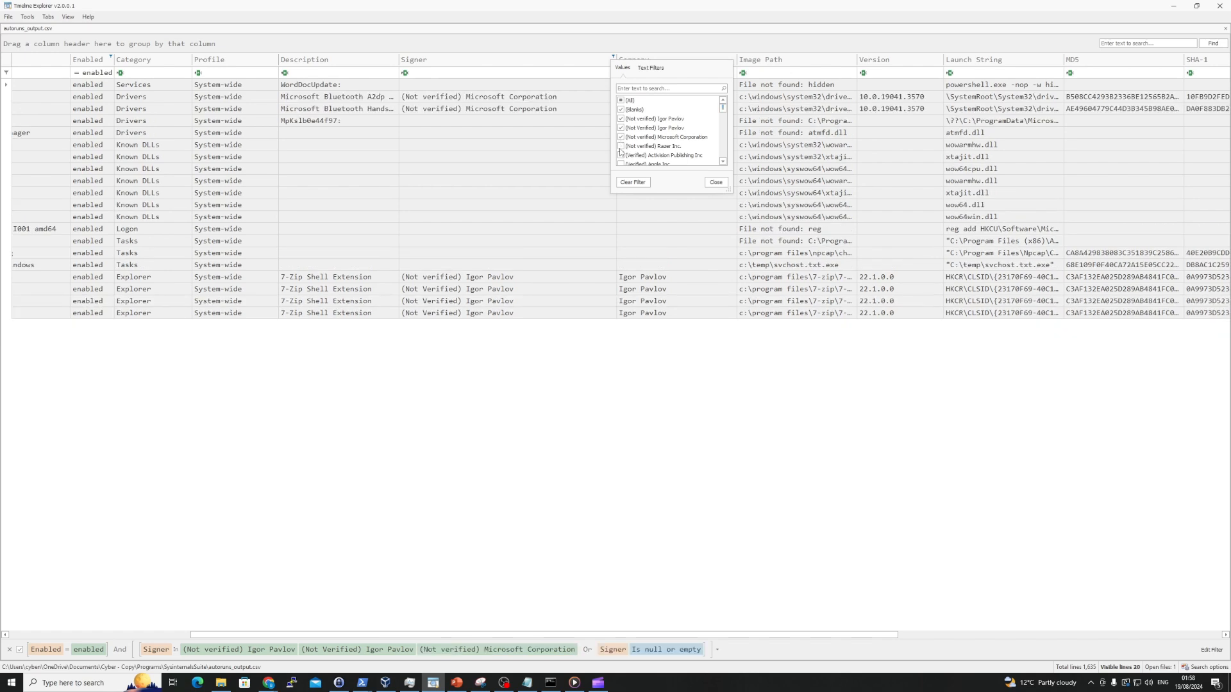
left_click(621, 146)
Browse the verified signers in the Signer filter and add (Verified) WireGuard LLC to the selection
left_click_drag(723, 108, 723, 160)
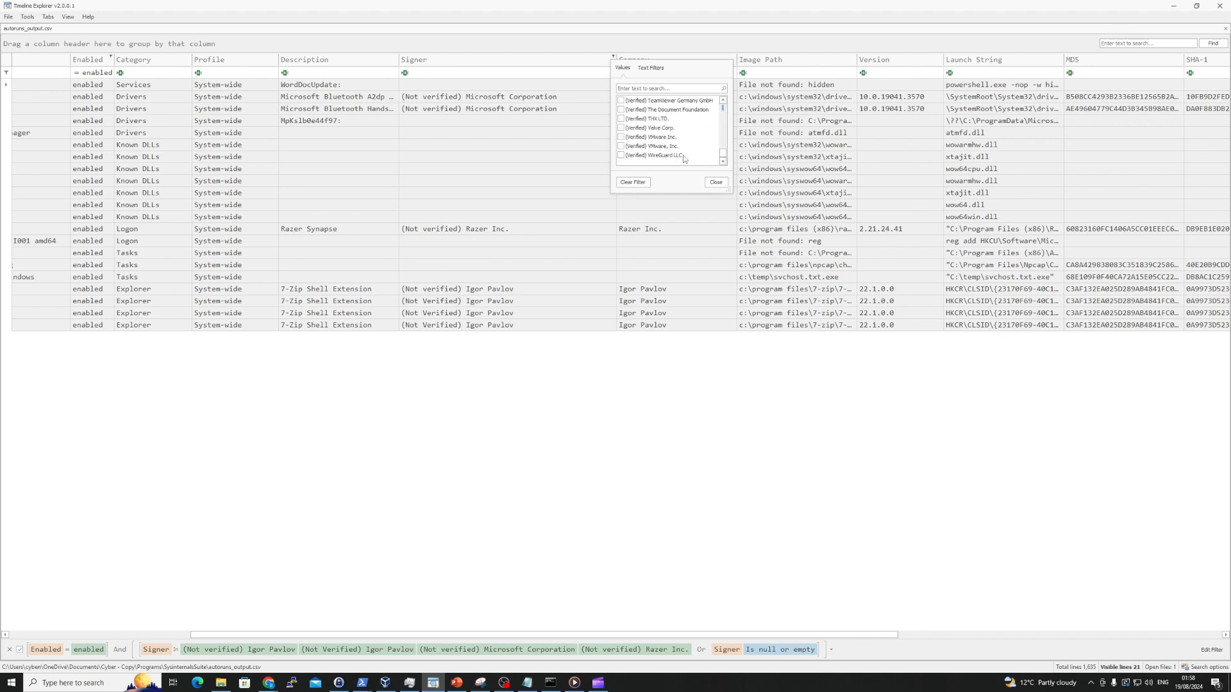
scroll(683, 158, "up", 4)
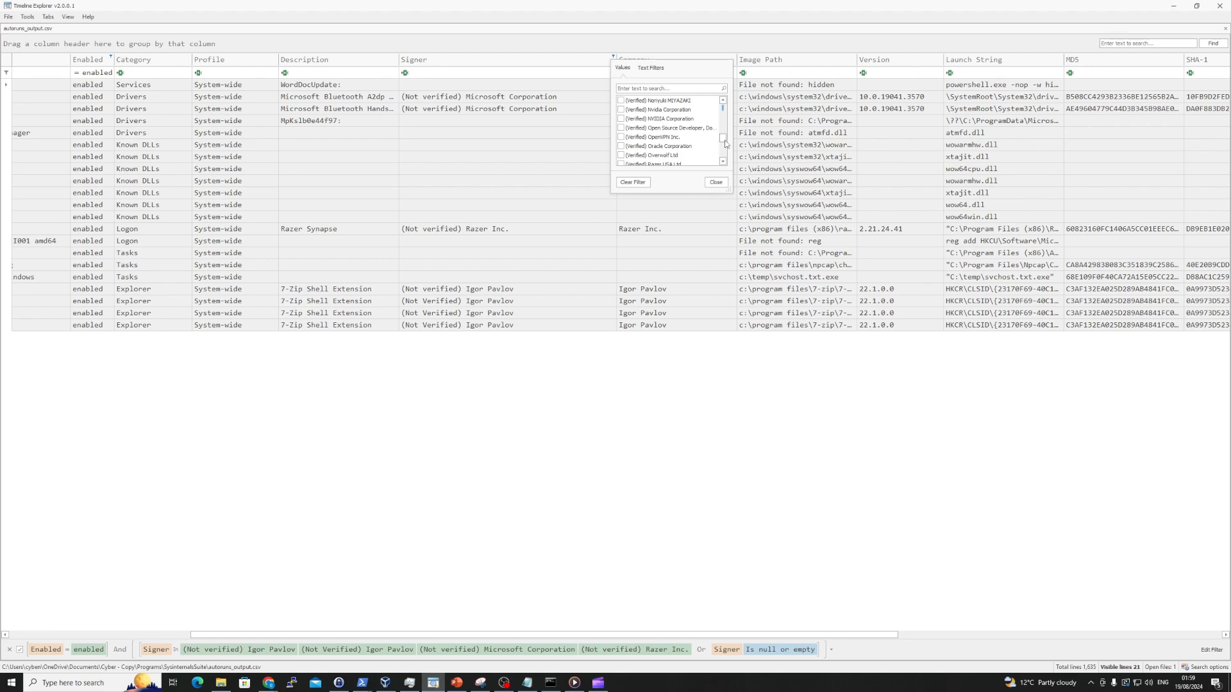
scroll(724, 140, "up", 1)
left_click_drag(726, 140, 725, 130)
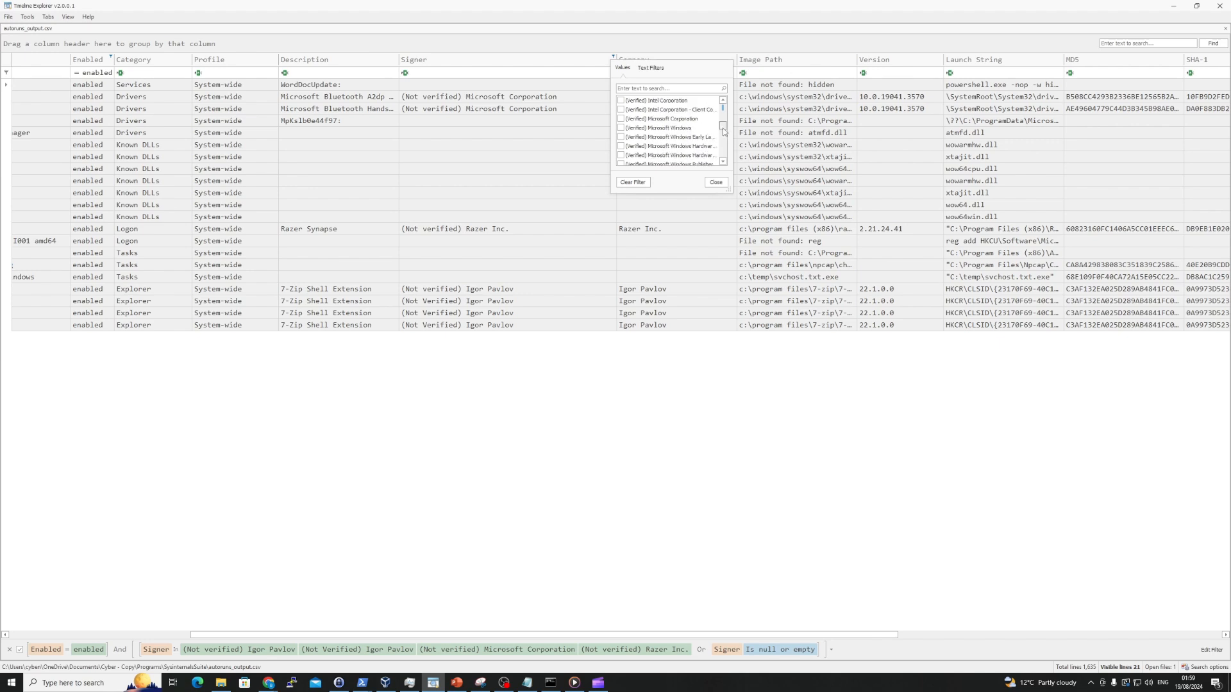
left_click_drag(725, 132, 736, 165)
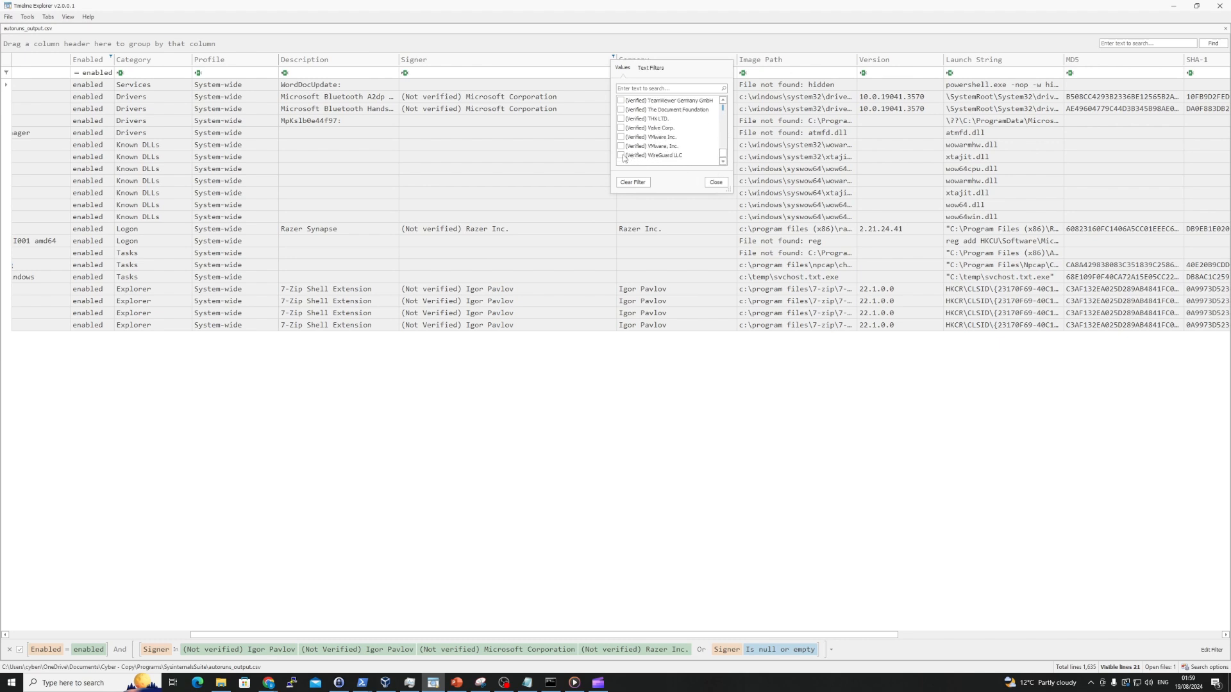
left_click(621, 157)
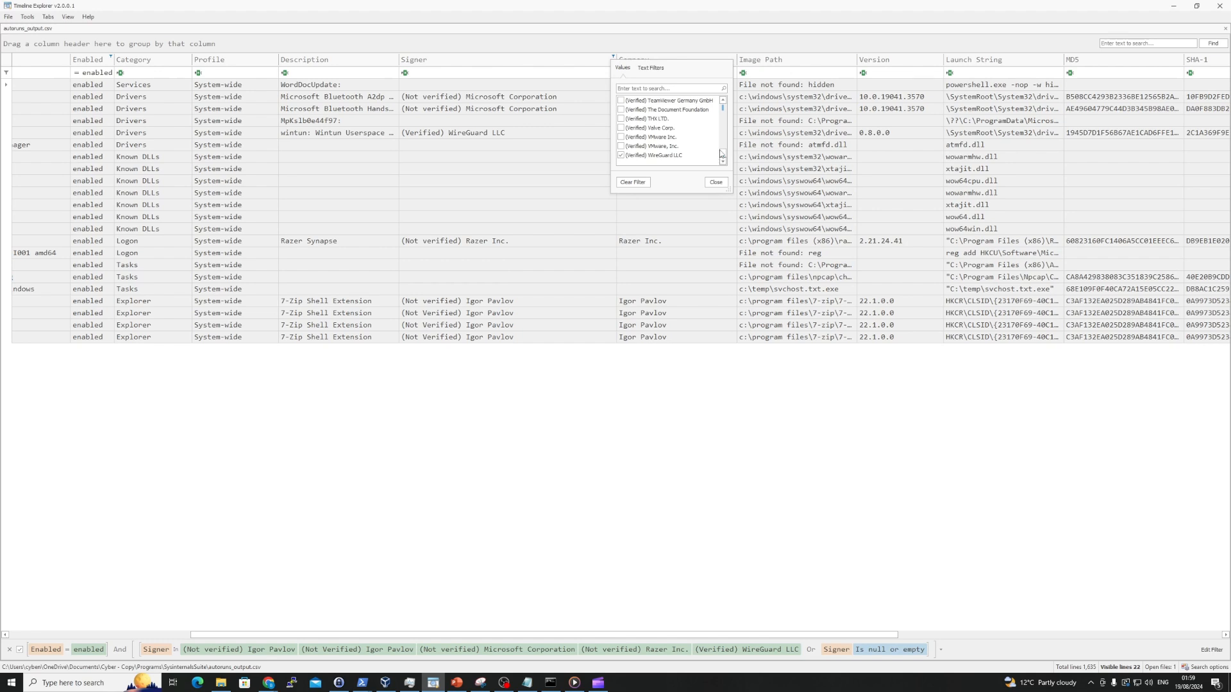
Add the verified signers THX LTD., The Document Foundation and the individual who signed WinRing0x64 to the Signer filter selection
left_click(628, 120)
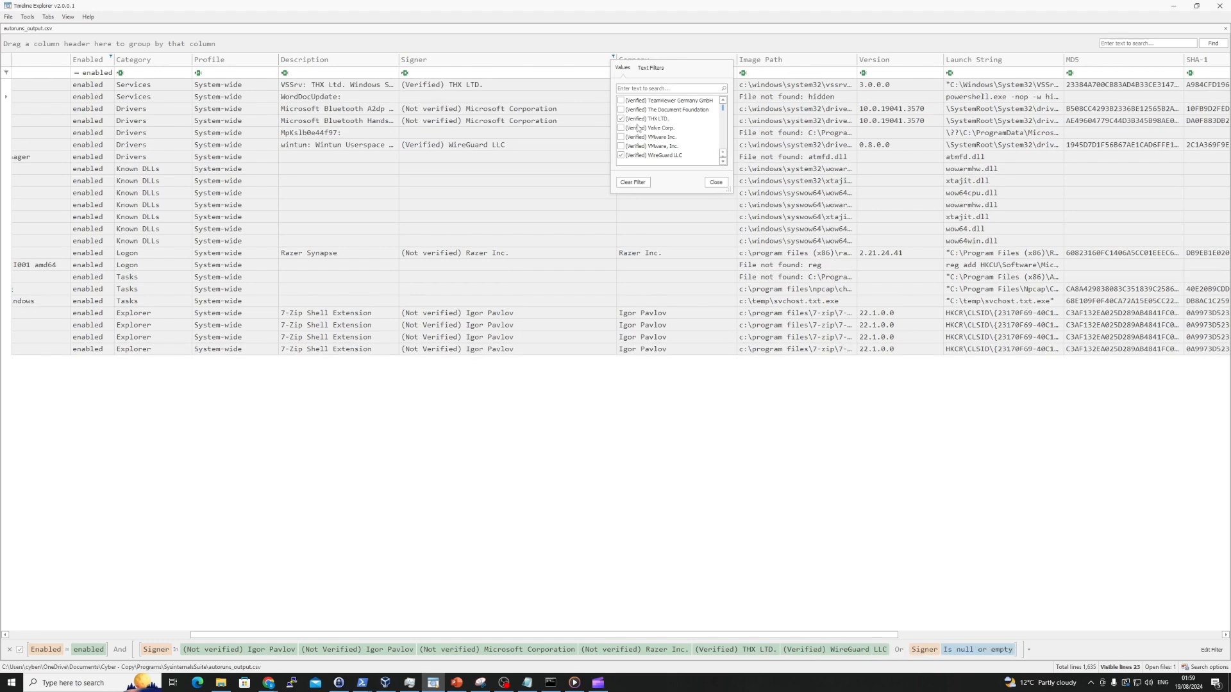
left_click(621, 110)
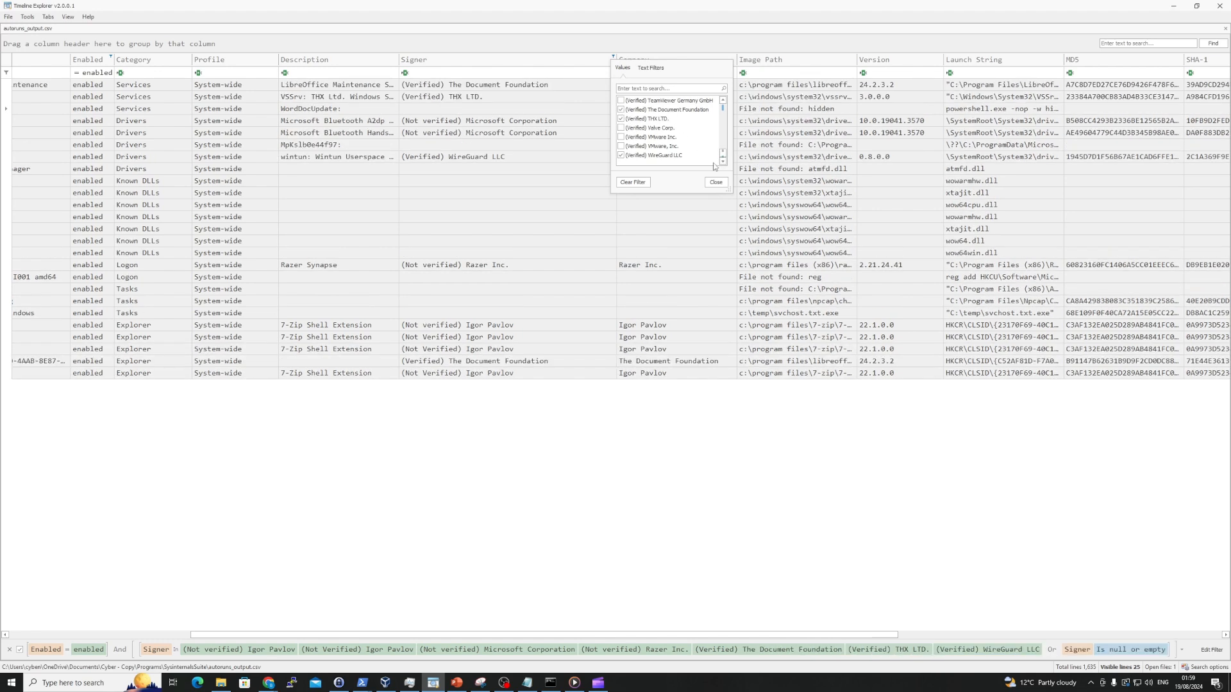
left_click_drag(724, 153, 725, 148)
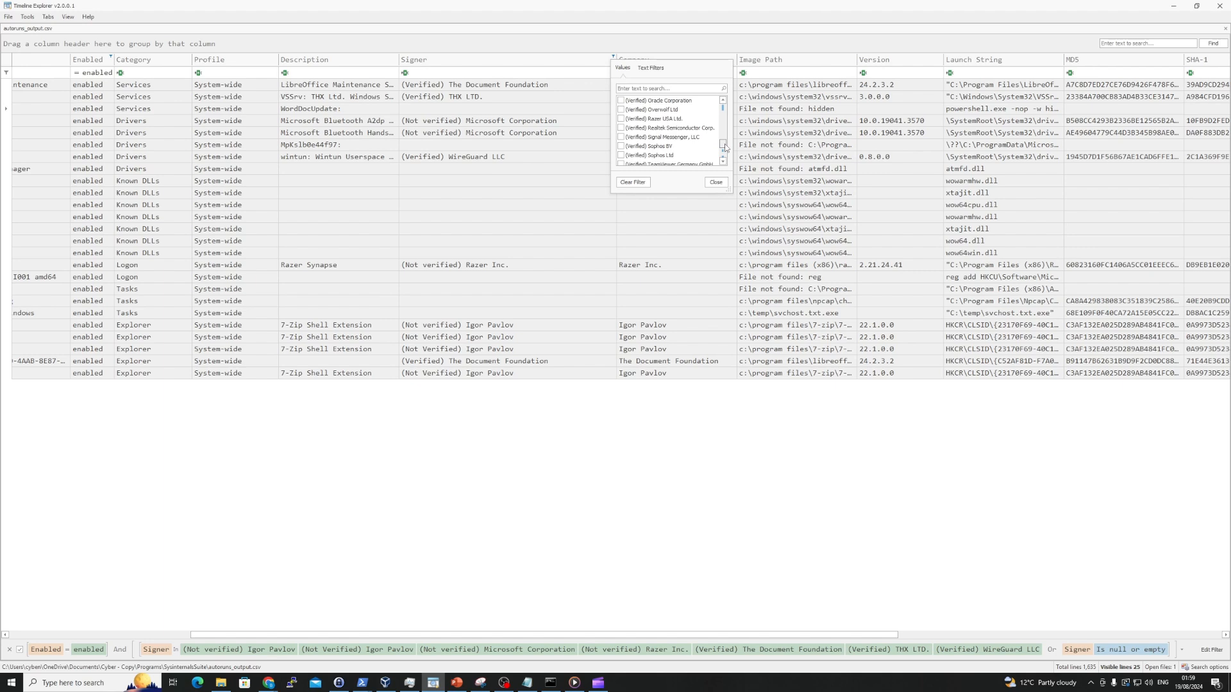
left_click_drag(725, 149, 726, 142)
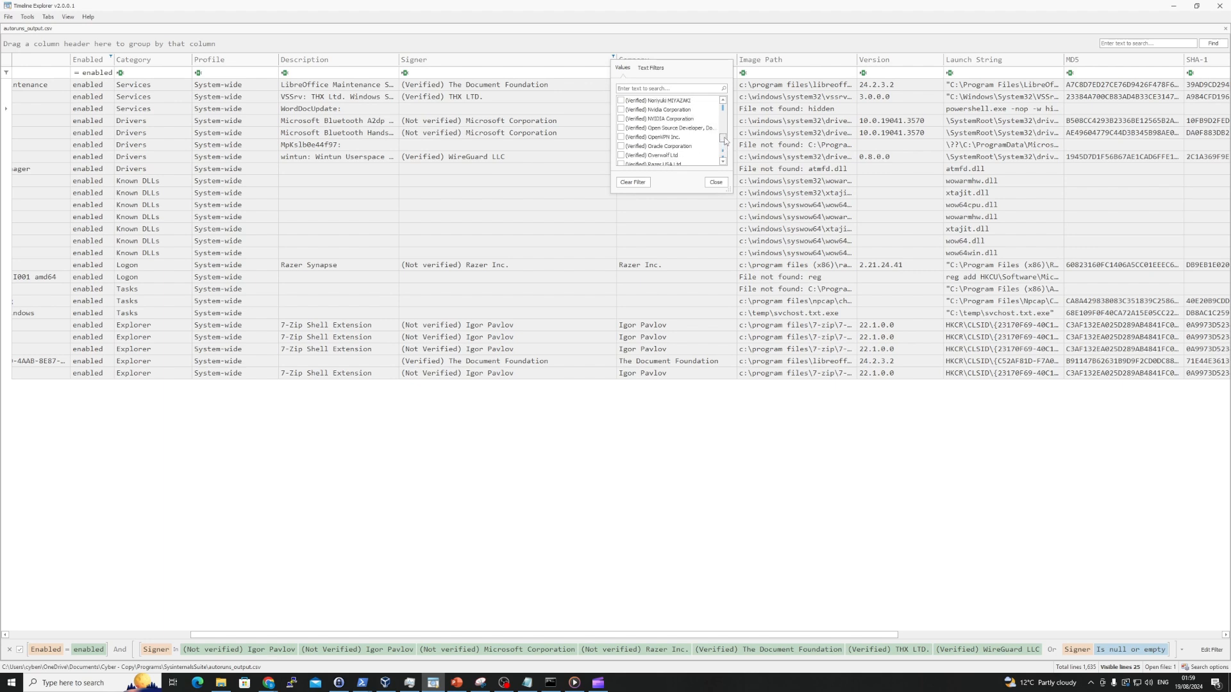
left_click(621, 101)
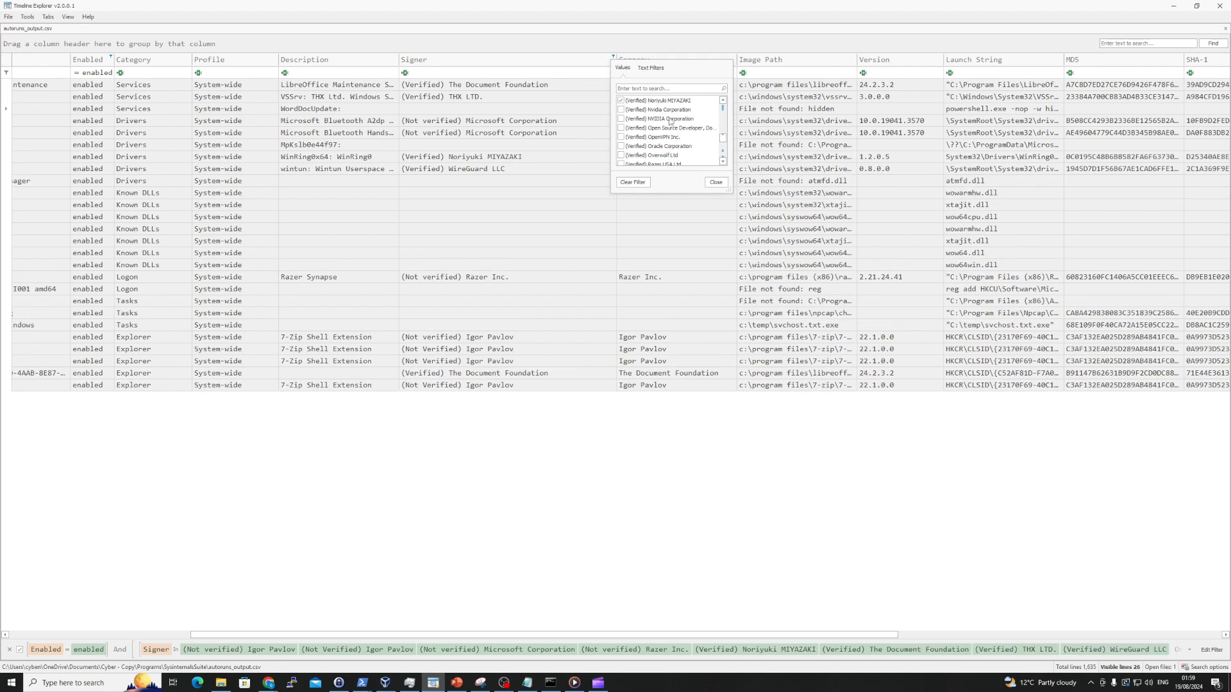
left_click_drag(723, 139, 722, 135)
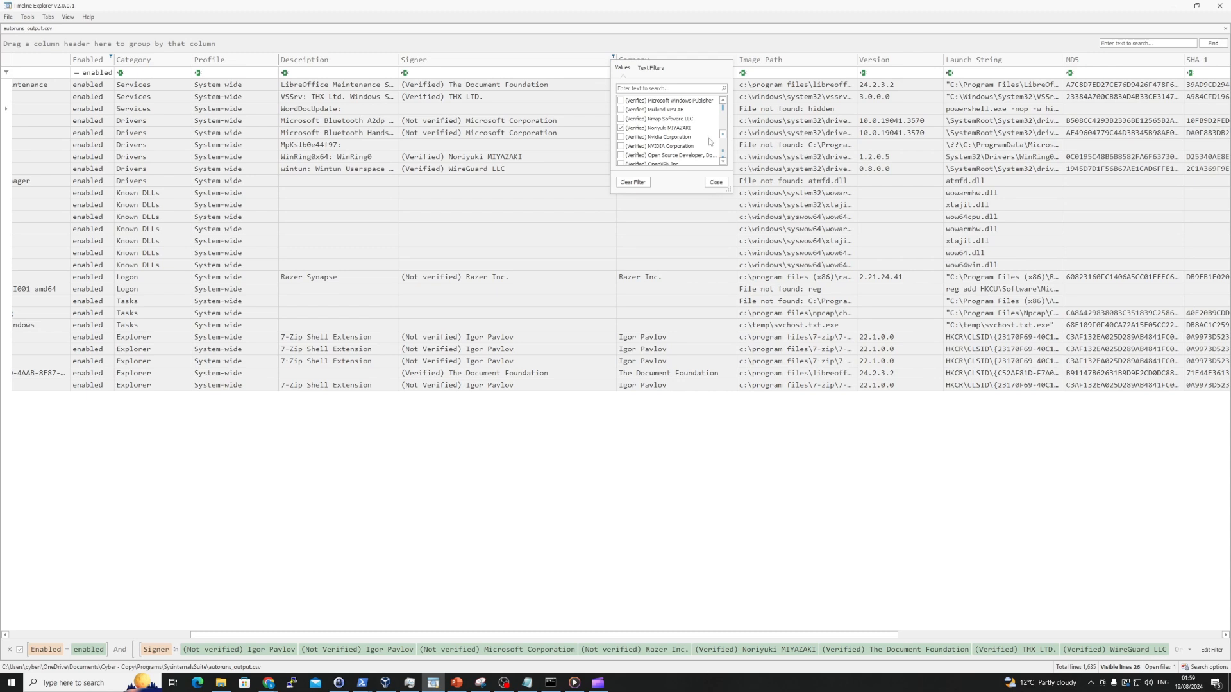
scroll(723, 137, "up", 1)
scroll(723, 136, "up", 1)
left_click_drag(724, 133, 721, 116)
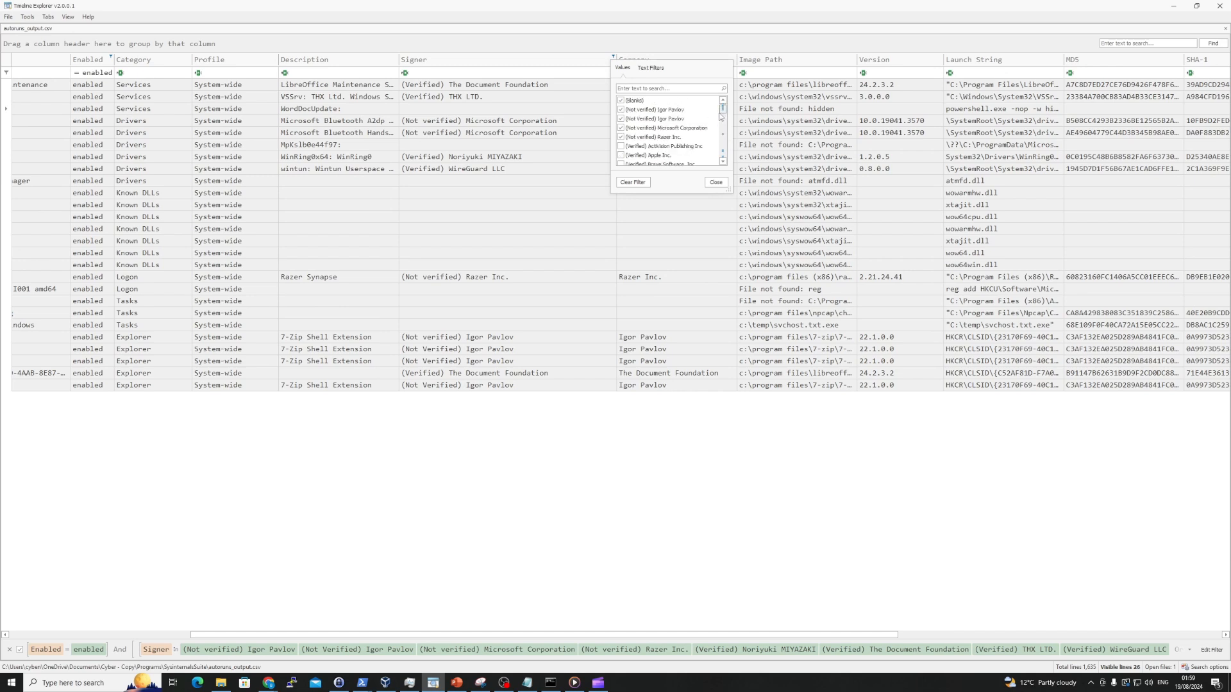
left_click(716, 182)
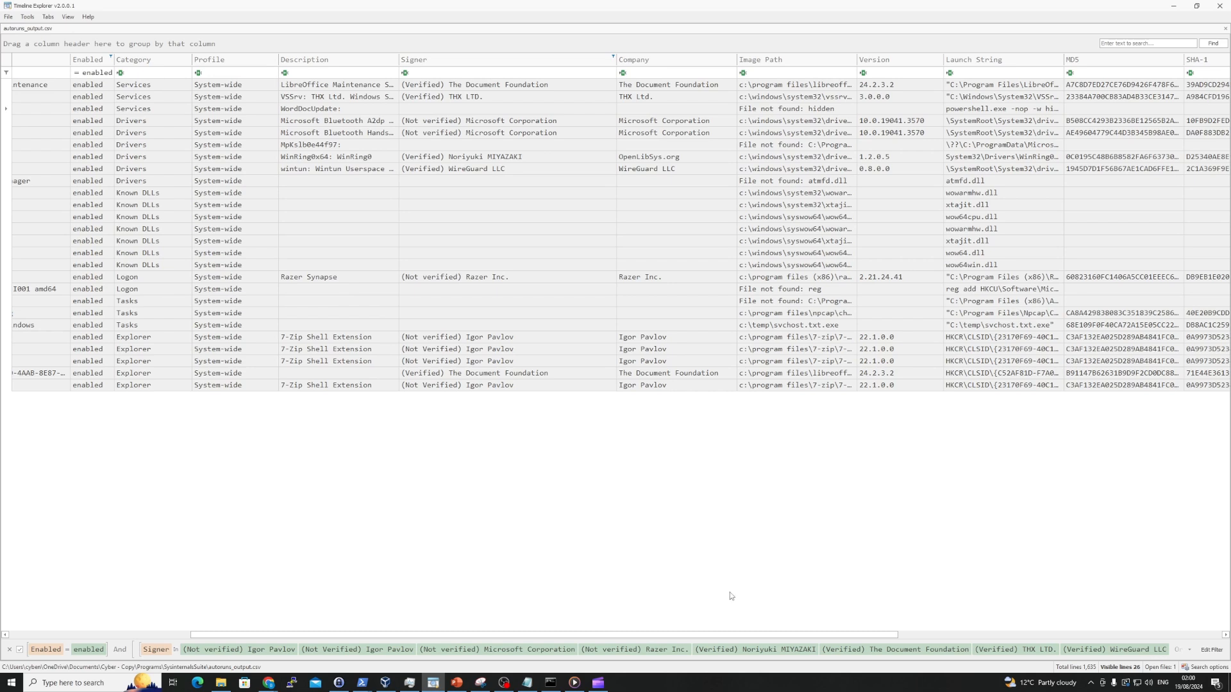
Sort the table by Category in ascending order and filter that column to show only Logon entries
left_click(275, 58)
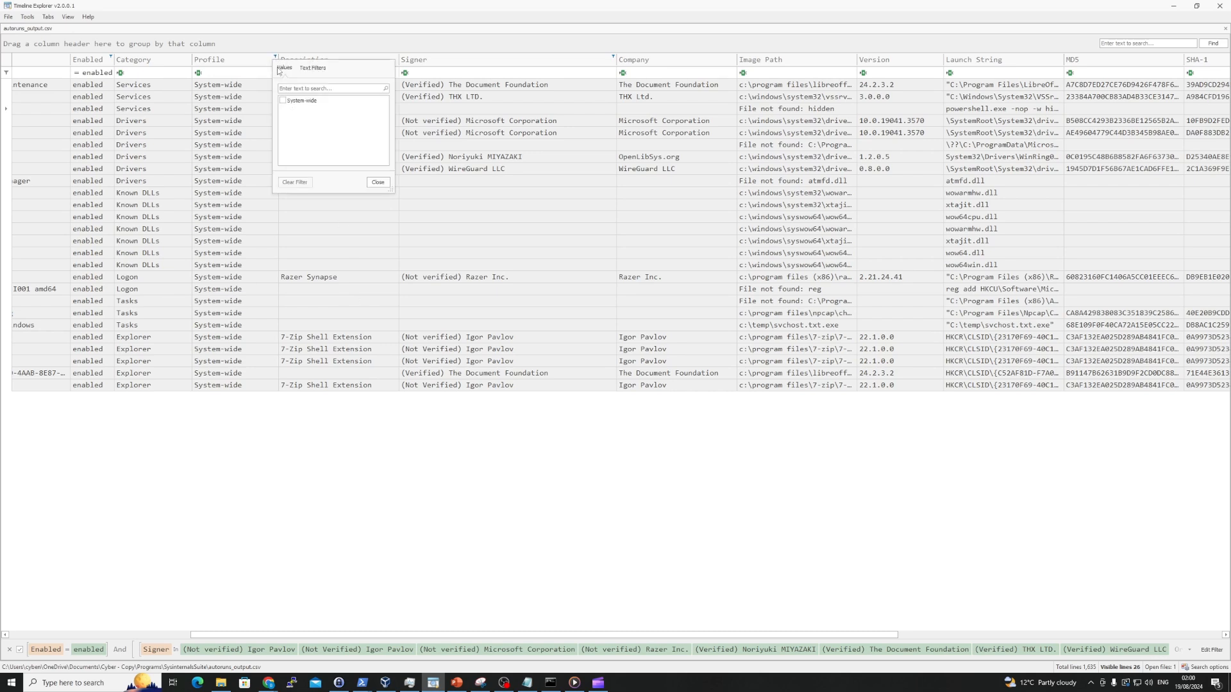
left_click(517, 242)
left_click_drag(281, 634, 90, 603)
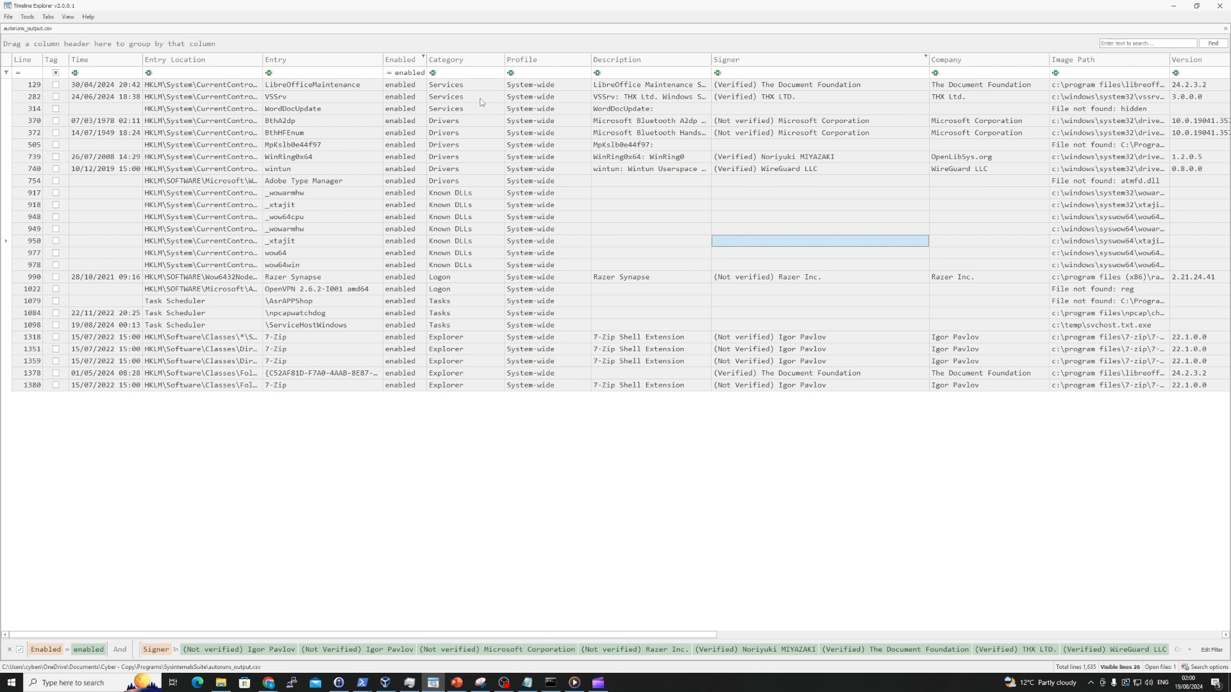
left_click(466, 61)
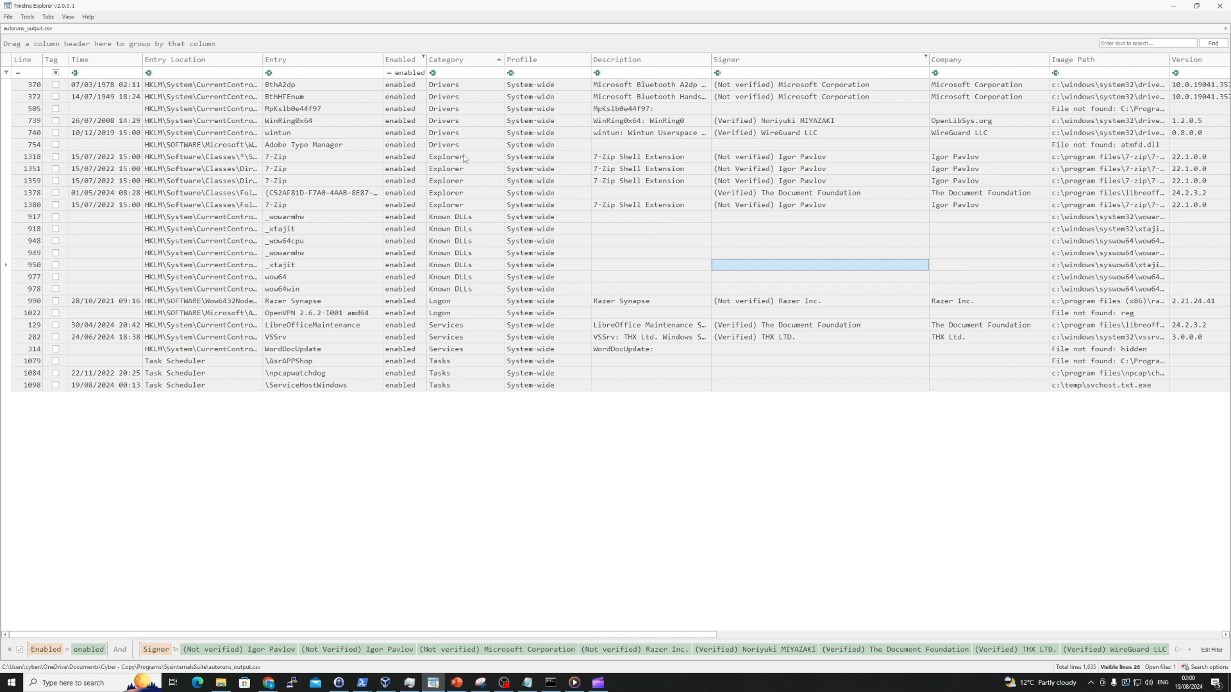
left_click(501, 57)
left_click(520, 137)
left_click(539, 239)
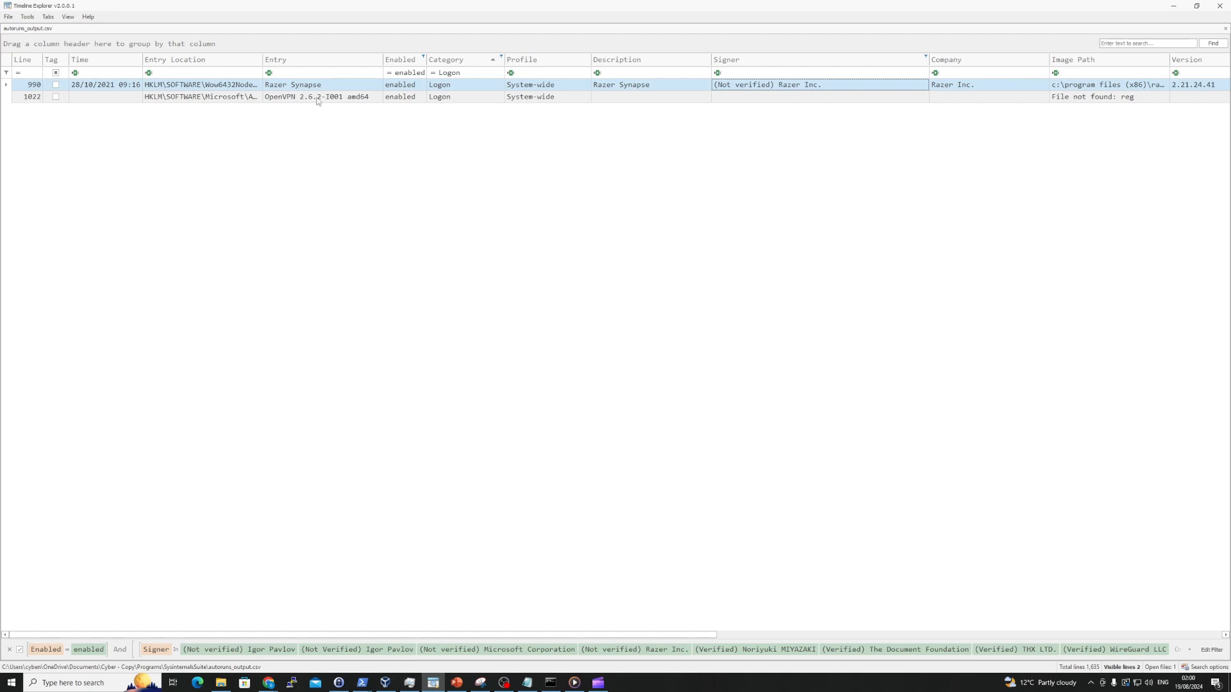
Widen the Entry Location, MD5 and Image Path columns to read the full values of the Razer Synapse logon entry
left_click_drag(263, 57, 432, 69)
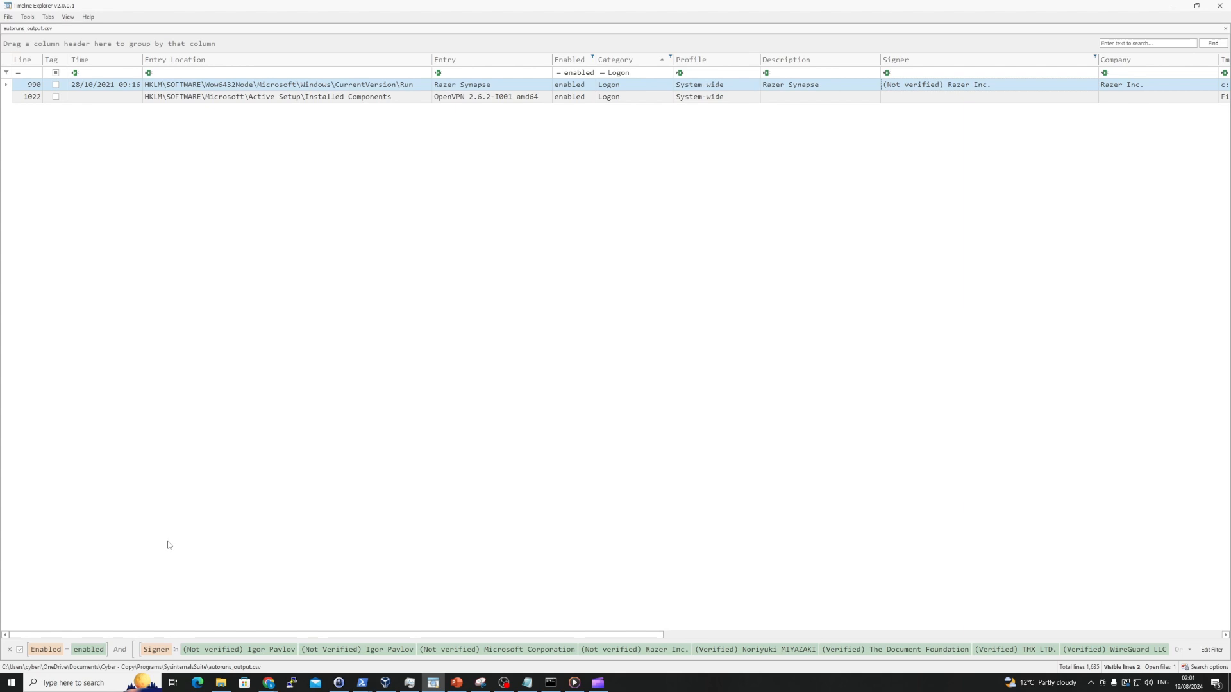
left_click_drag(368, 636, 692, 639)
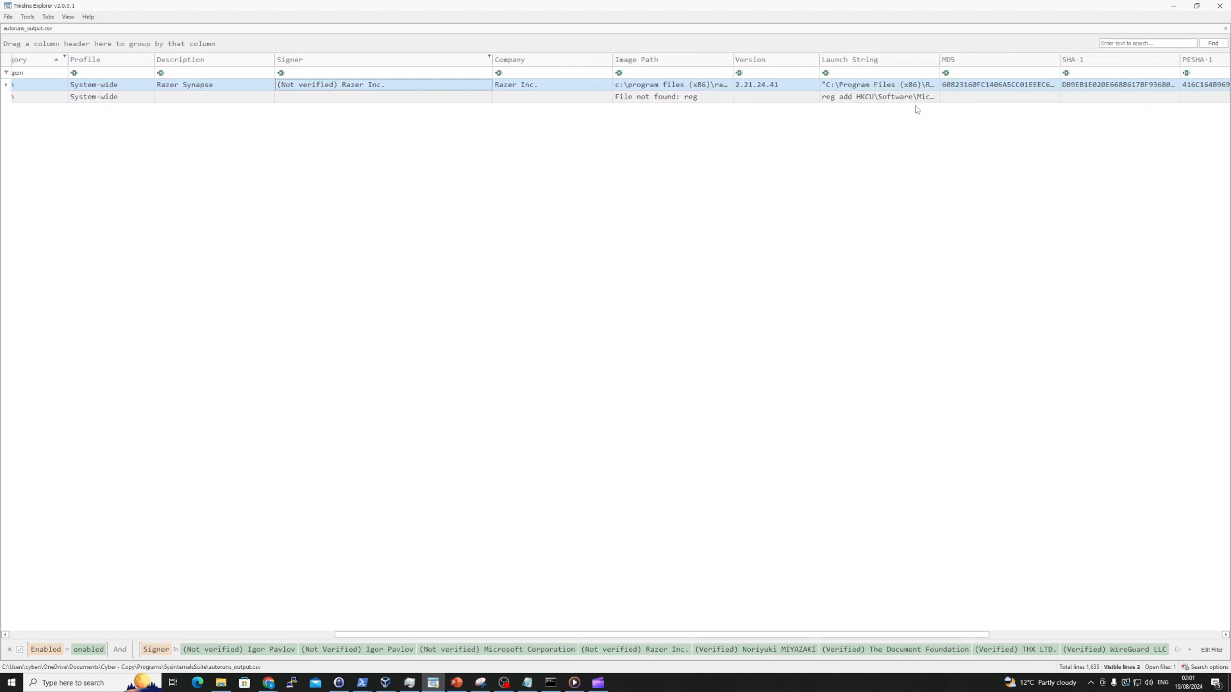
left_click_drag(1059, 59, 1172, 60)
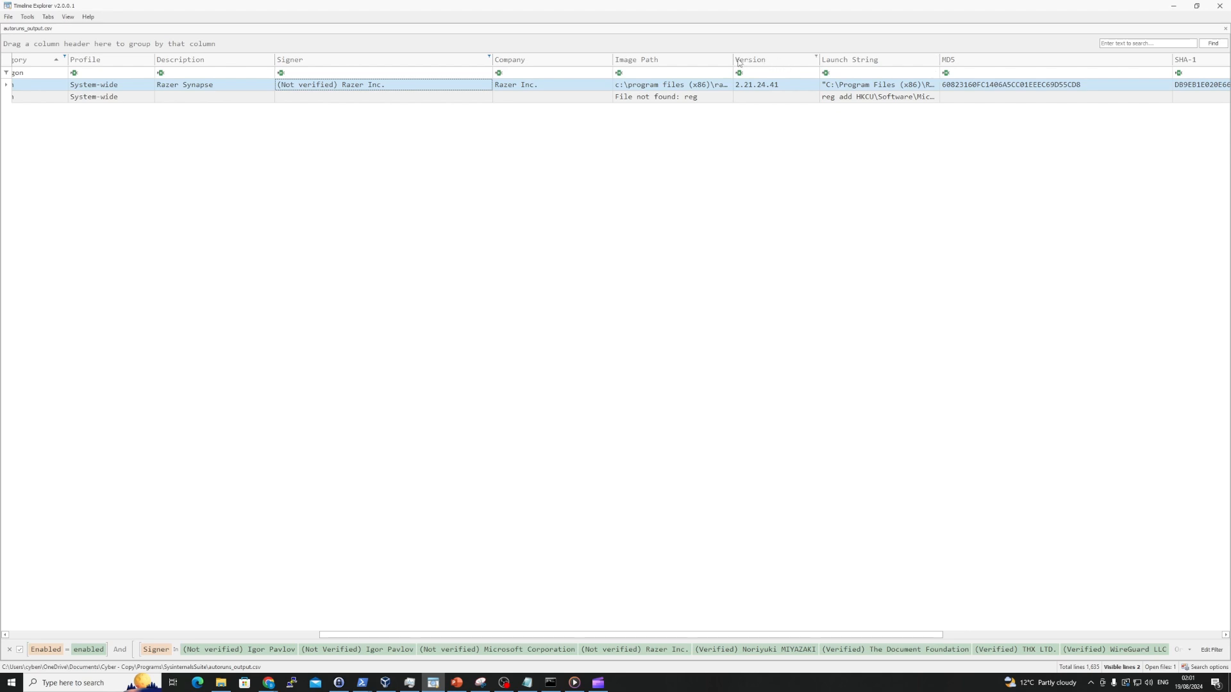
left_click_drag(875, 70, 876, 70)
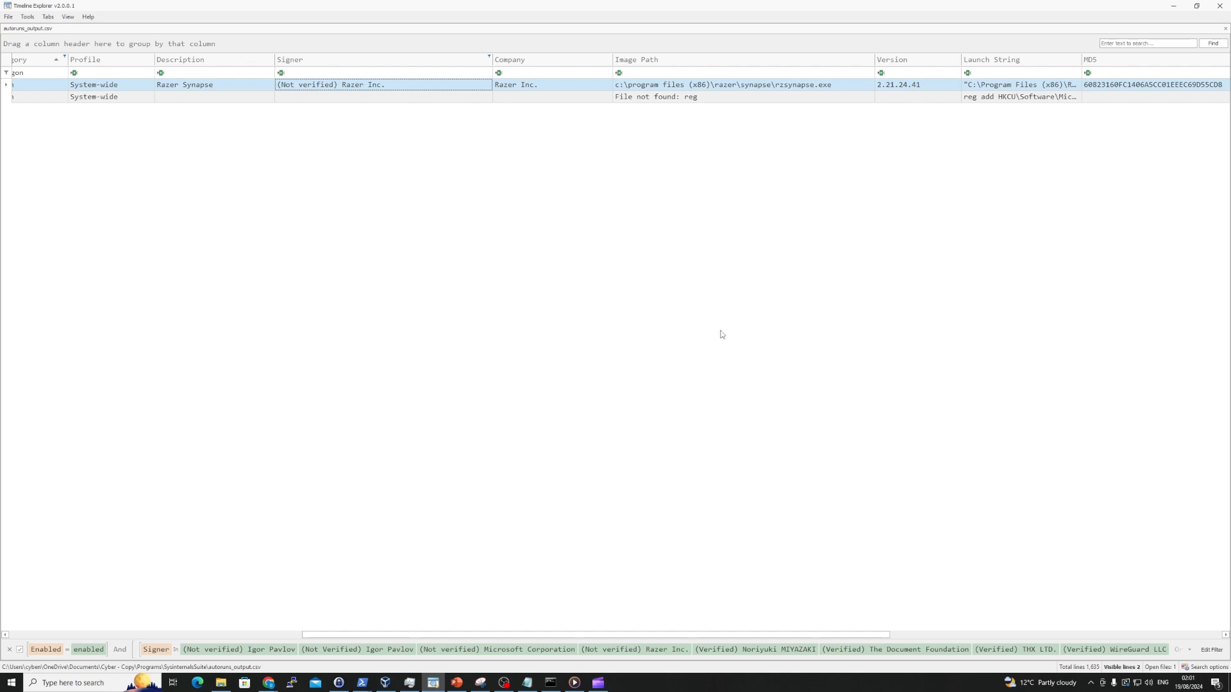
left_click_drag(776, 633, 601, 634)
scroll(589, 599, "left", 5)
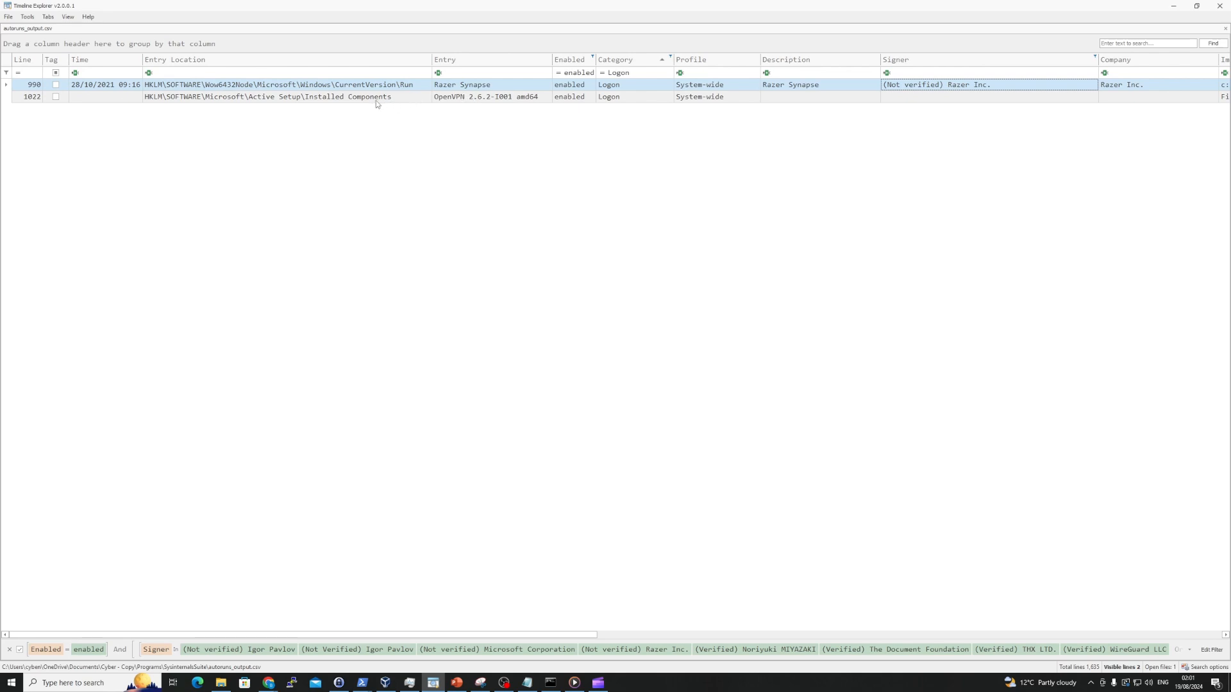
Widen the Launch String column until the OpenVPN entry's full reg add command fits, and select that cell
left_click(242, 100)
left_click_drag(462, 634, 810, 641)
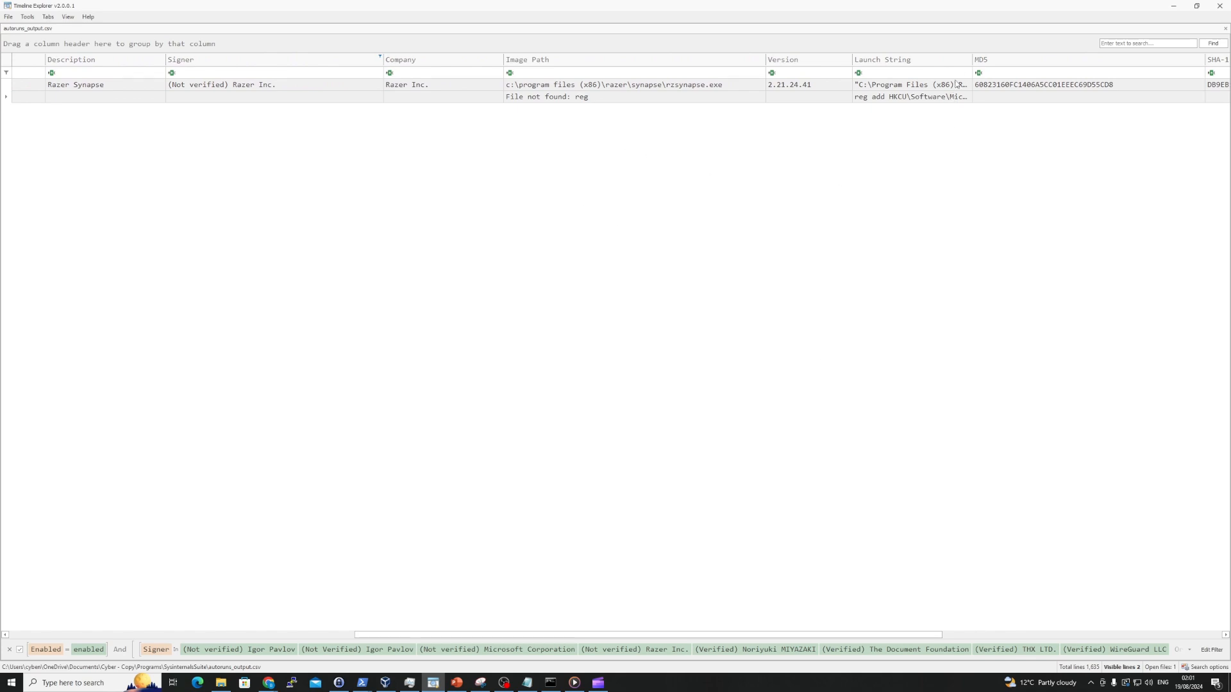
left_click_drag(973, 60, 1136, 61)
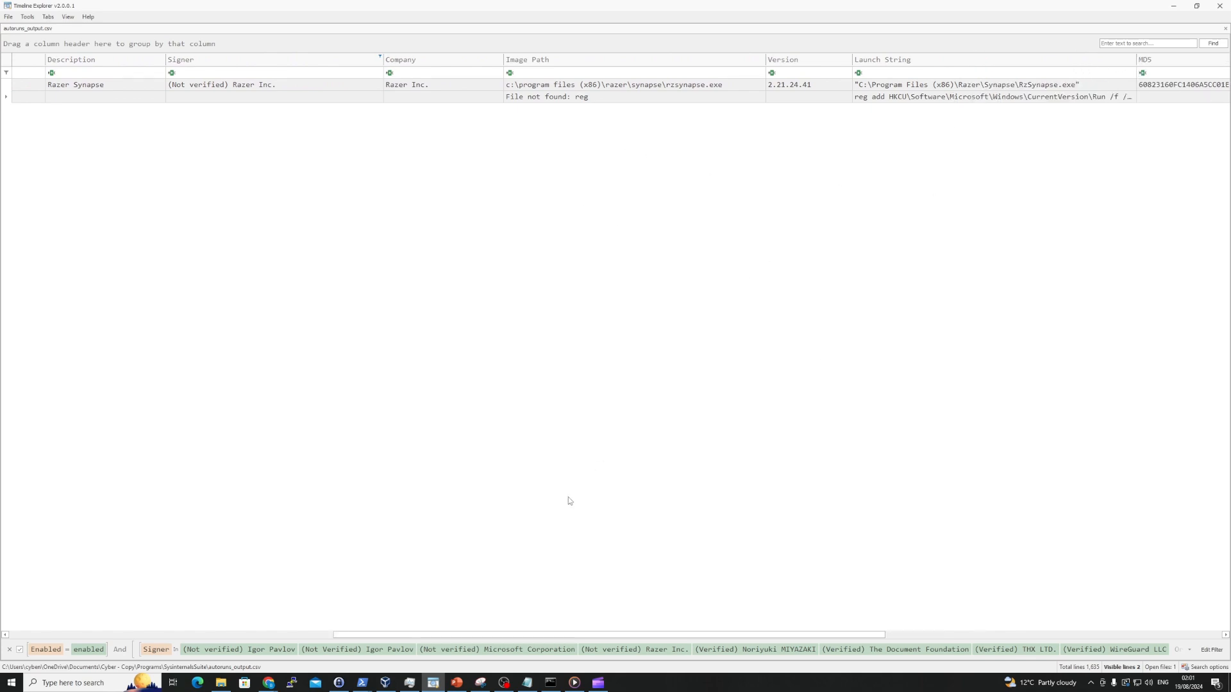
left_click_drag(554, 634, 743, 635)
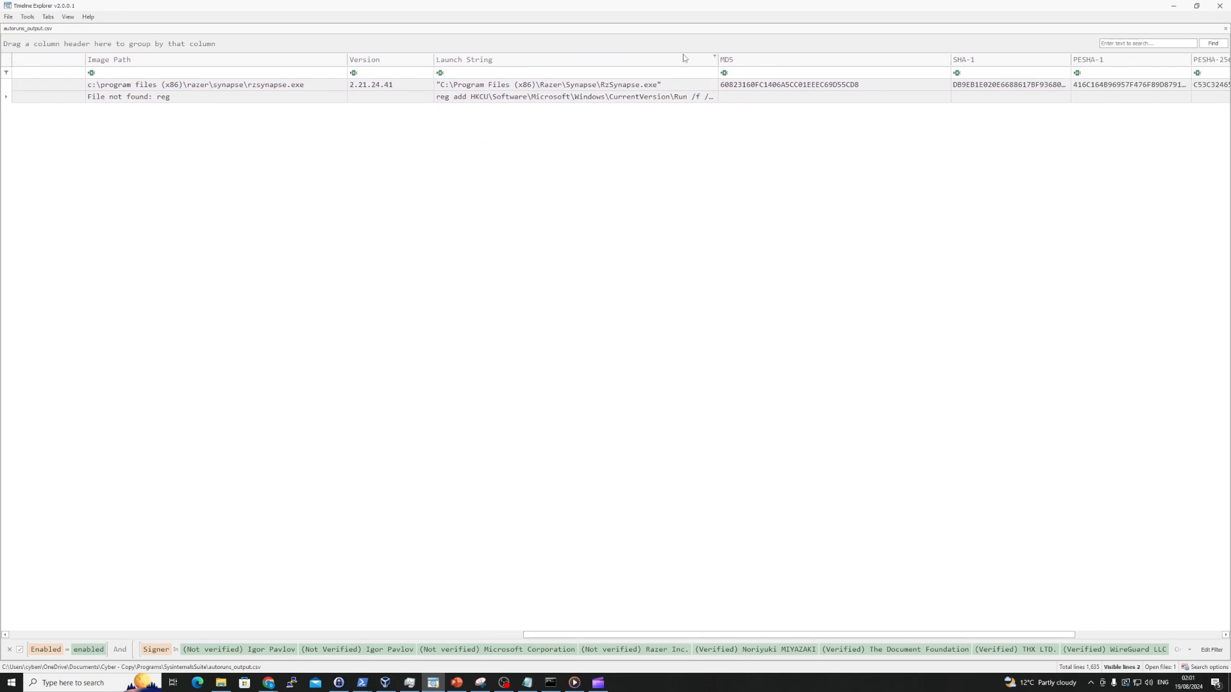
left_click_drag(715, 62, 943, 59)
left_click(926, 73)
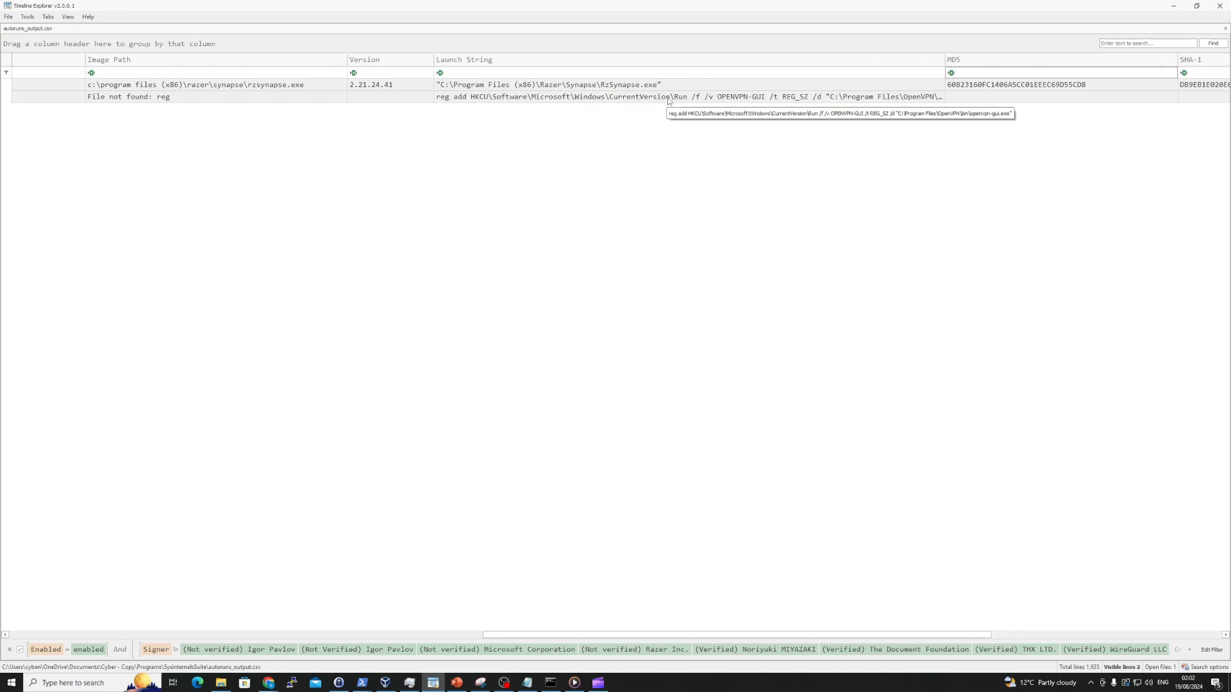
left_click_drag(587, 635, 100, 559)
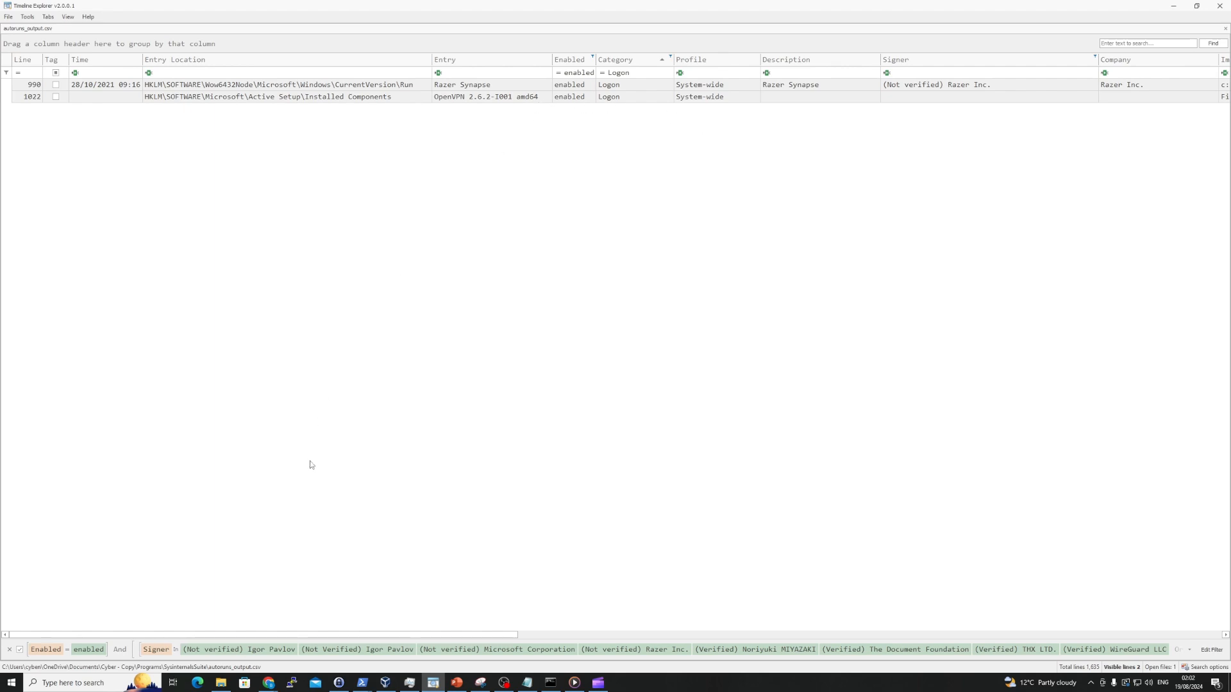
left_click_drag(336, 635, 784, 633)
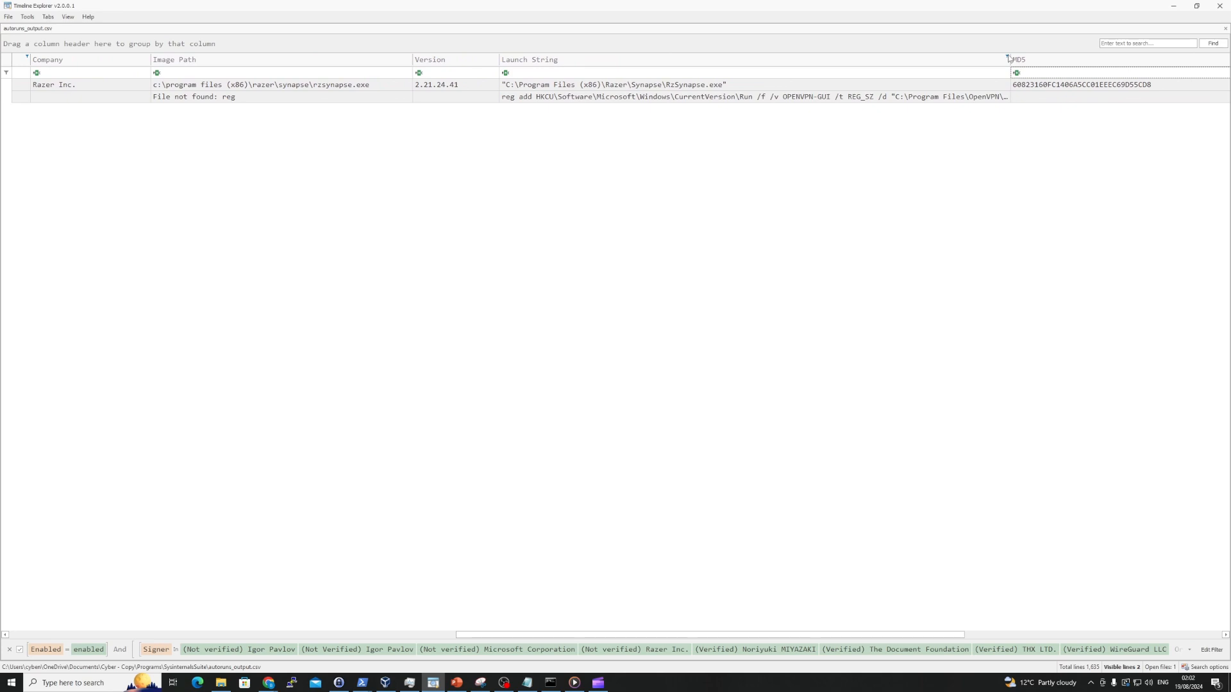
left_click_drag(1010, 60, 1123, 61)
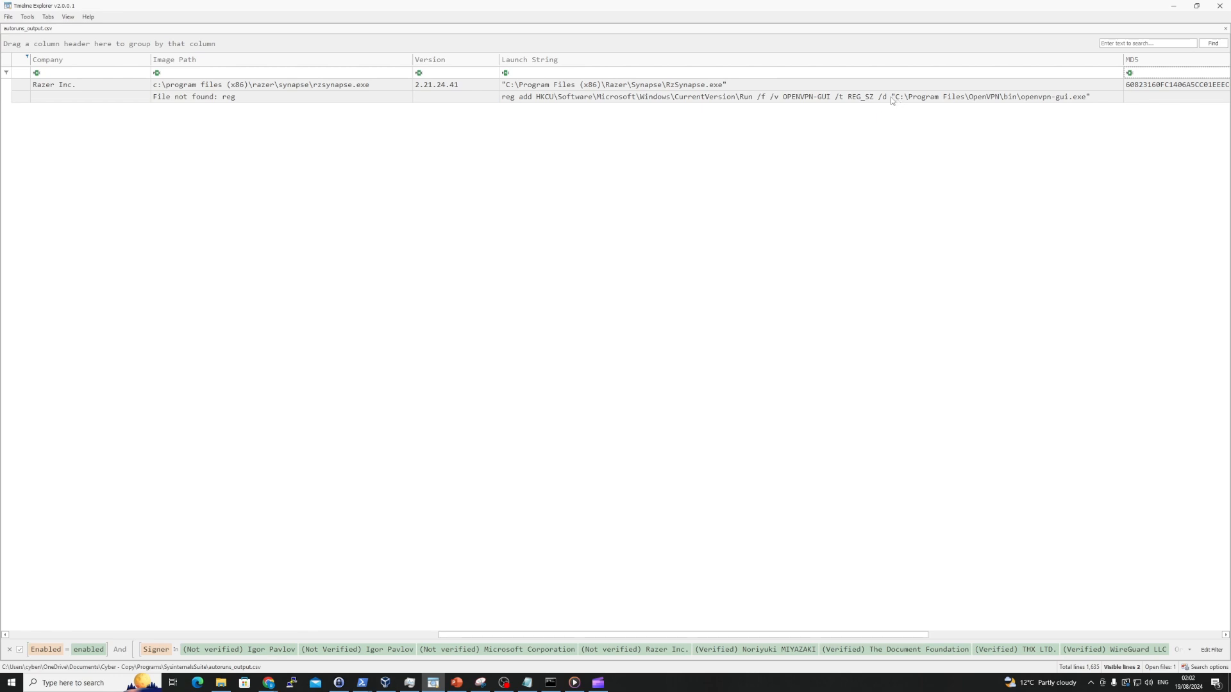
left_click(816, 102)
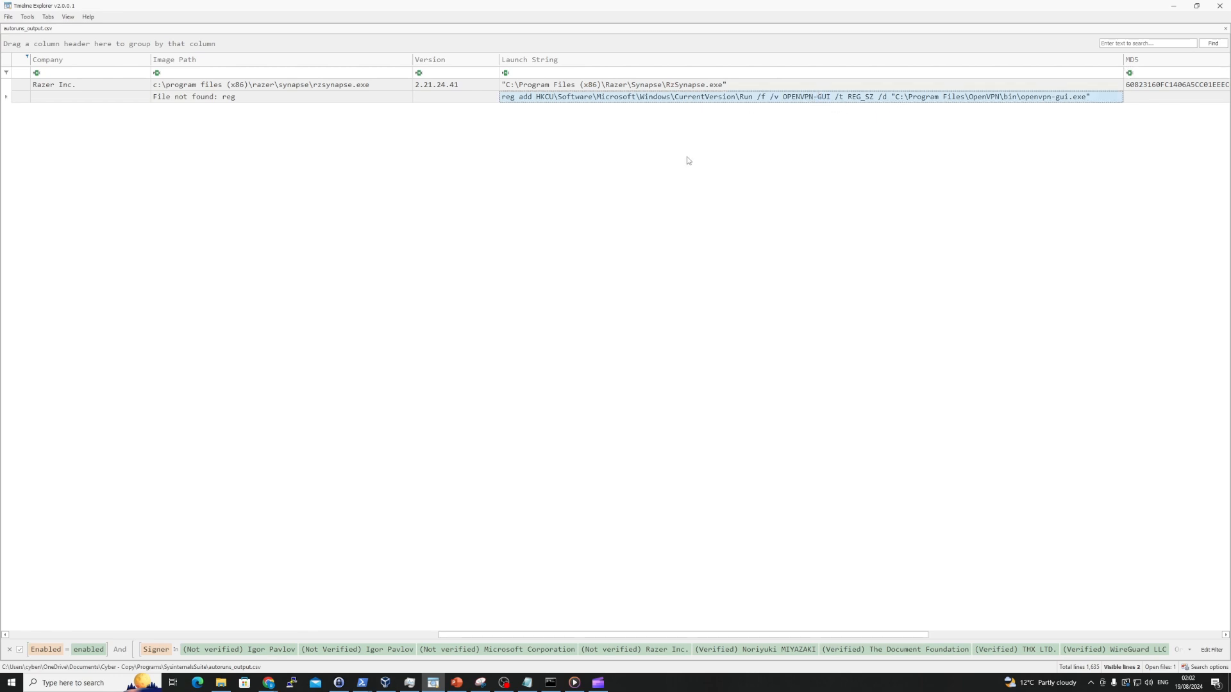
Change the Category filter from Logon to Services
left_click_drag(605, 635, 288, 544)
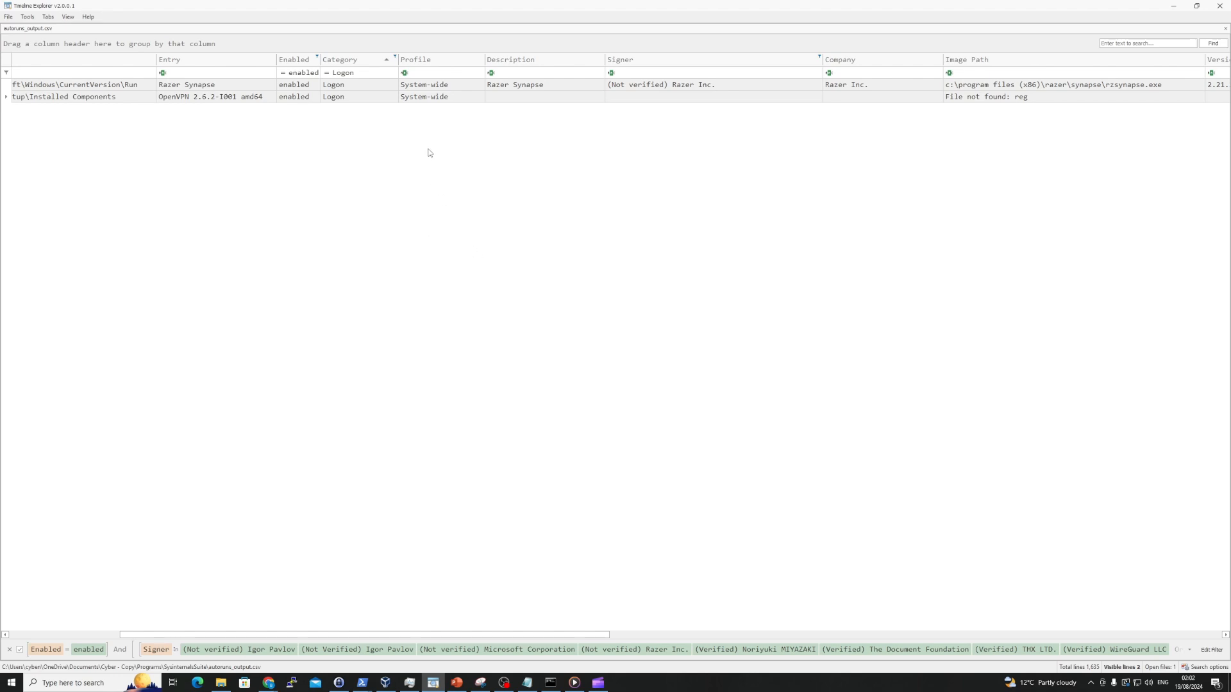
left_click(395, 59)
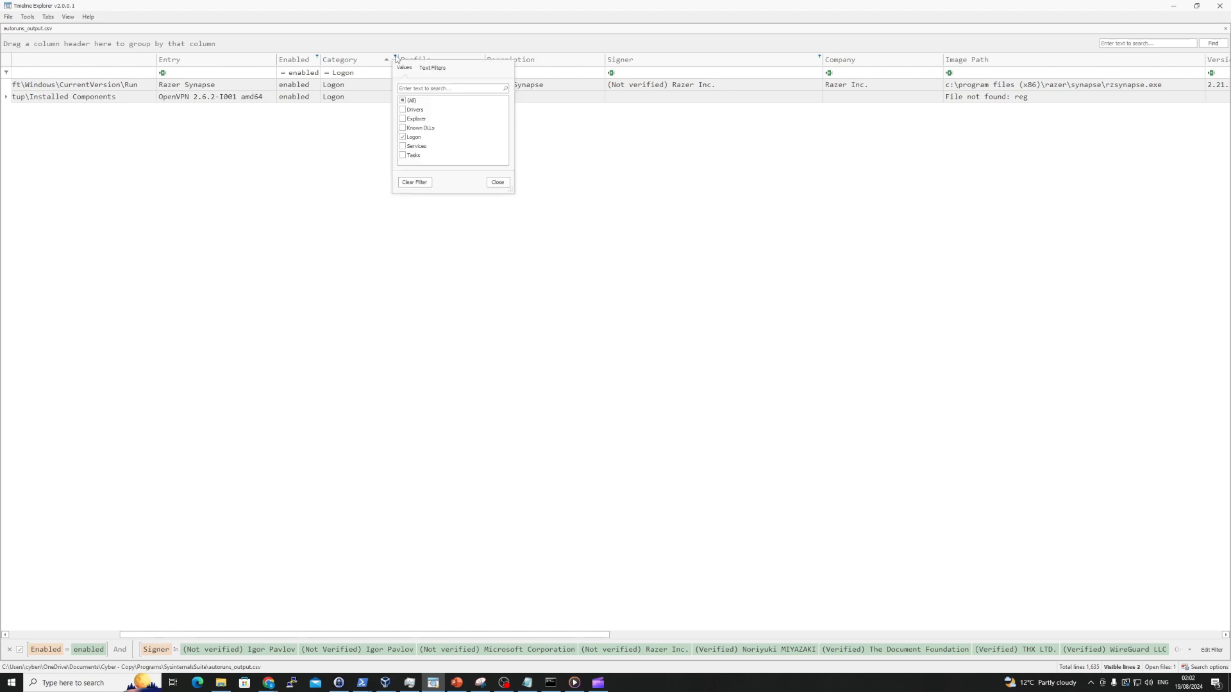
left_click(409, 136)
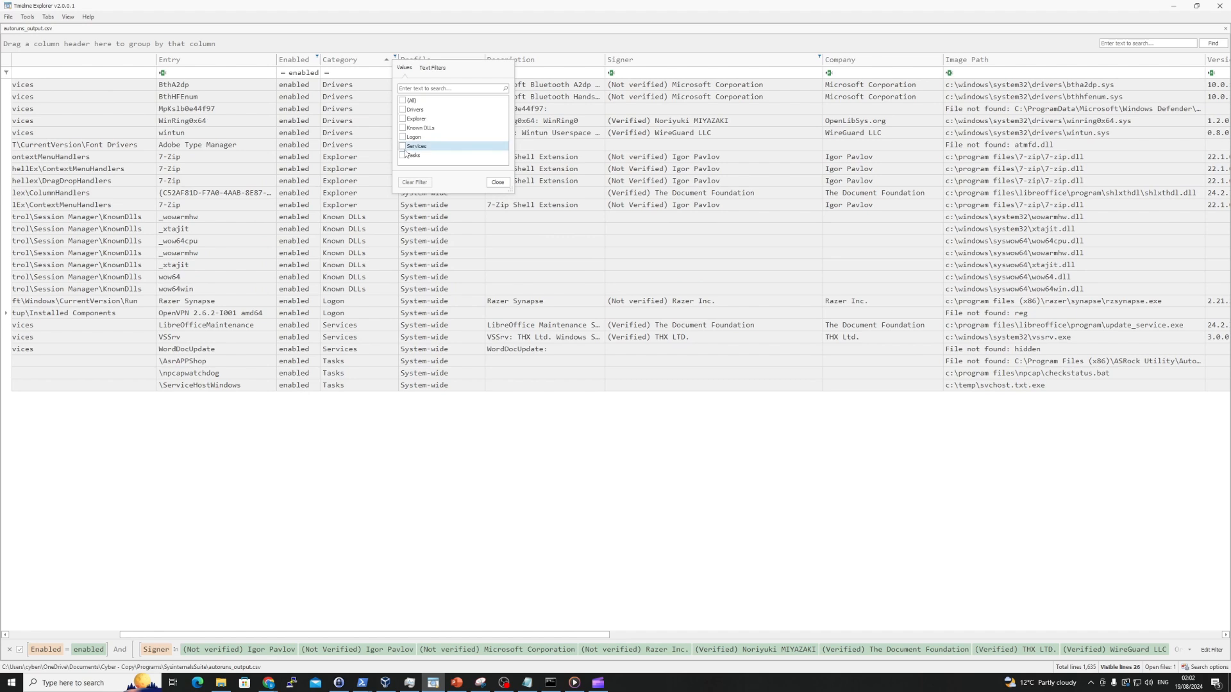
left_click(405, 146)
left_click(384, 224)
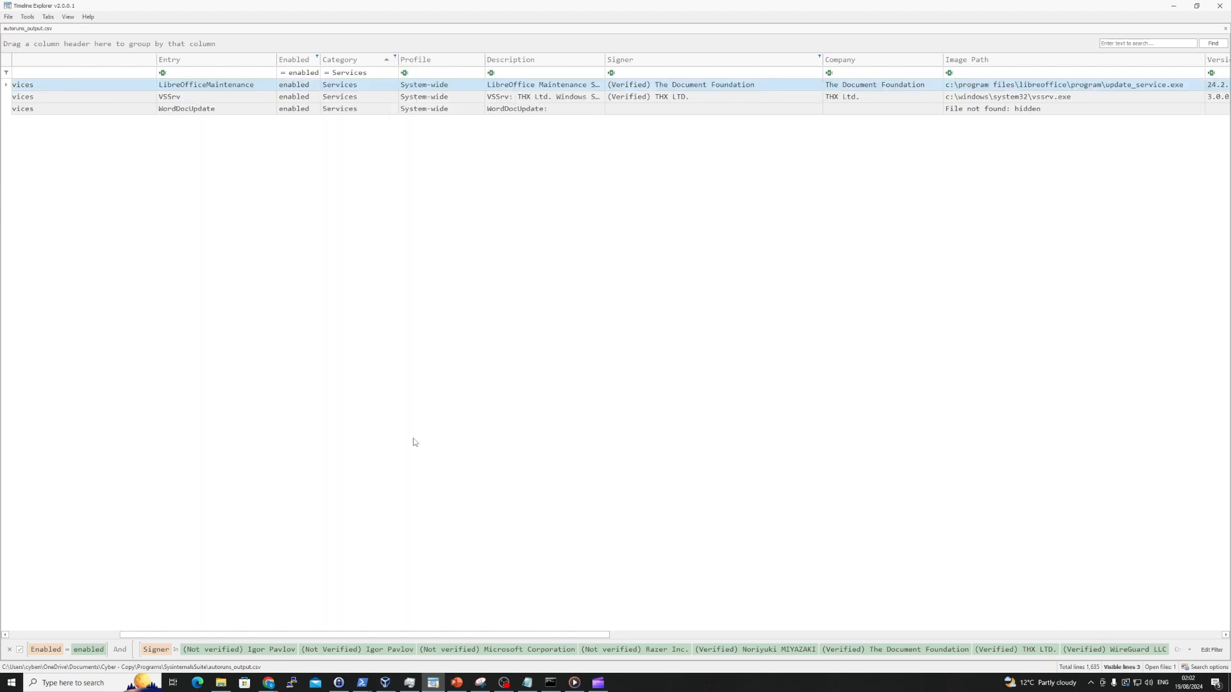
Widen the Description column and check the descriptions and signers of the LibreOfficeMaintenance, VSSrv and WordDocUpdate services
left_click_drag(186, 634, 22, 617)
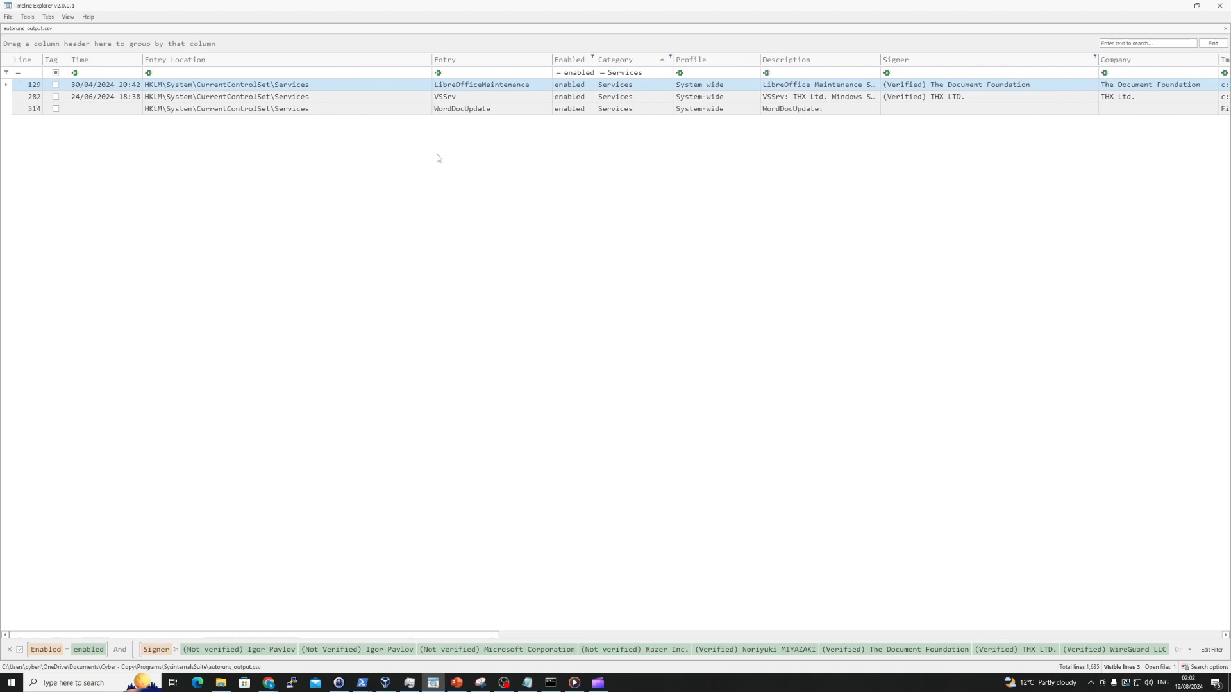
left_click(451, 111)
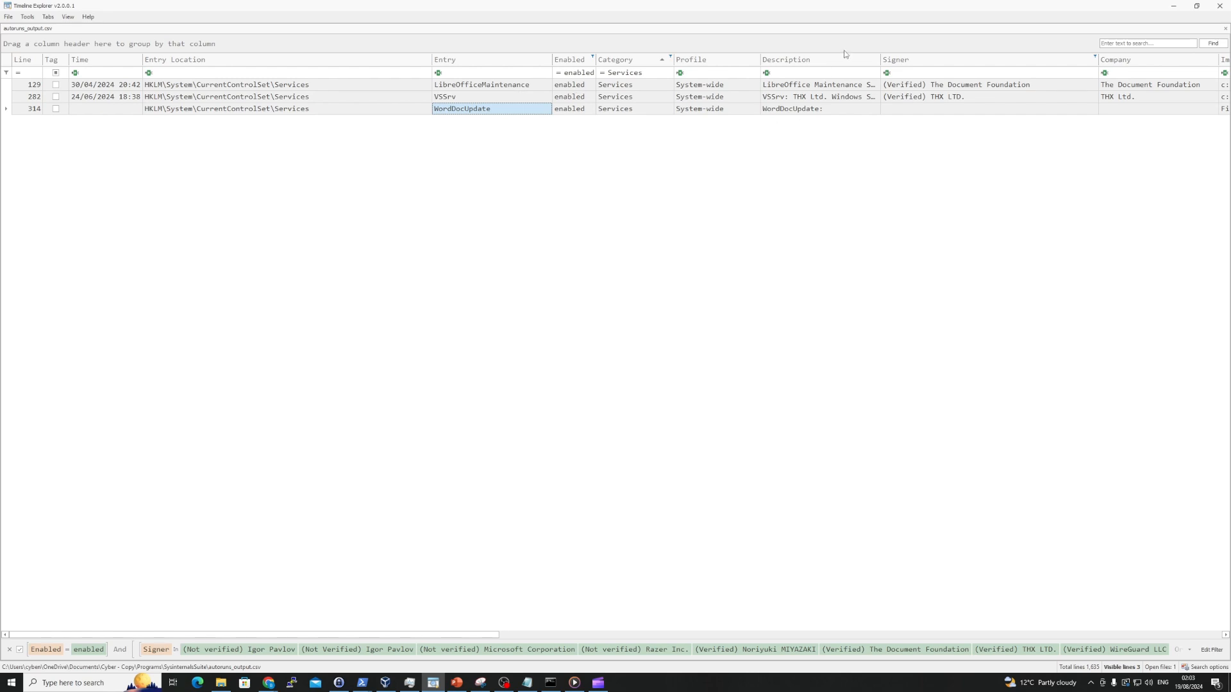
left_click_drag(880, 59, 1022, 61)
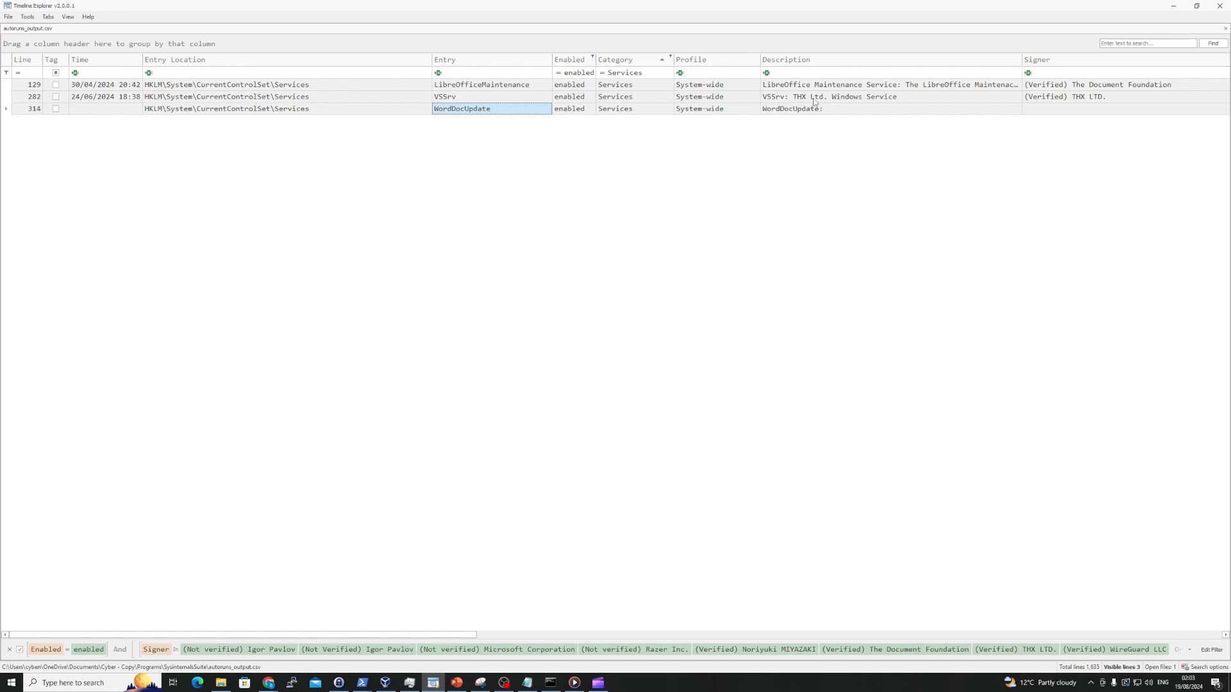
left_click(784, 87)
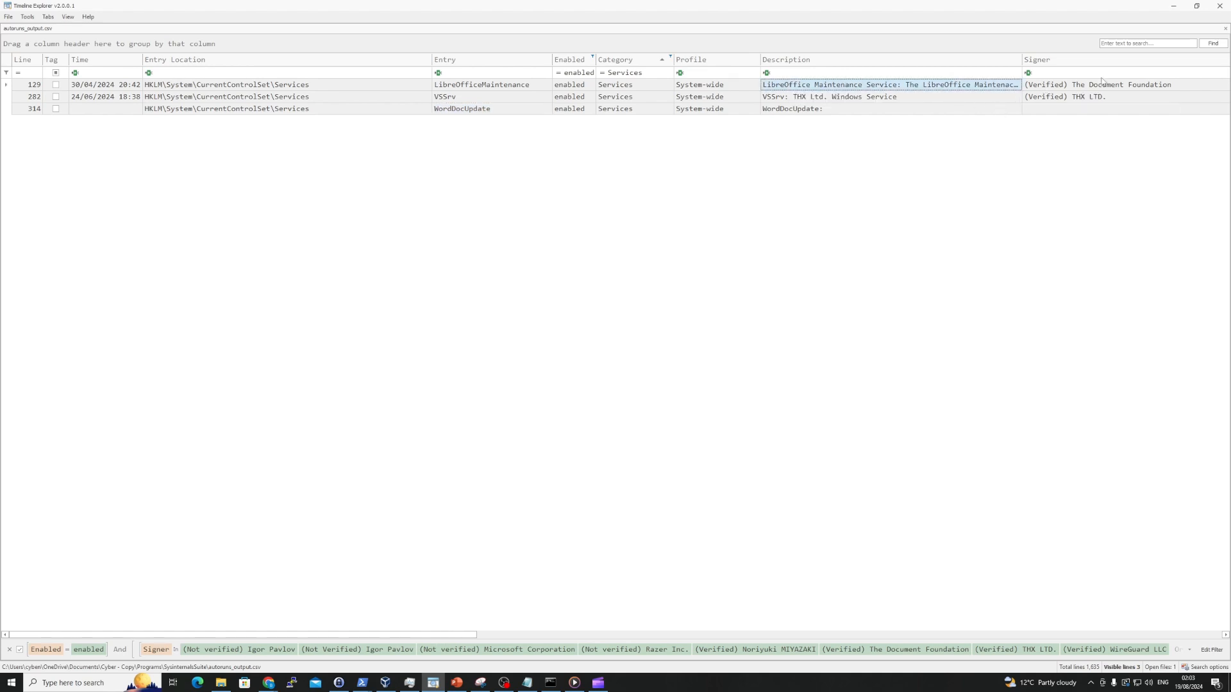
left_click(1102, 84)
left_click(1095, 96)
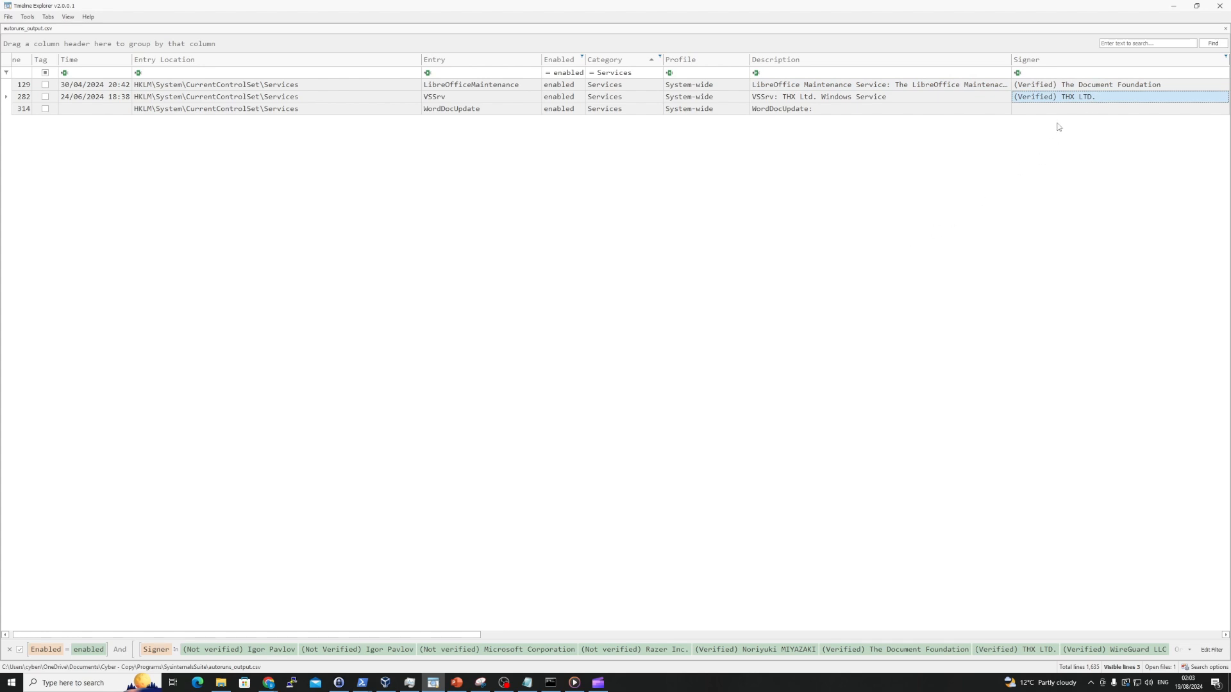
left_click(1066, 110)
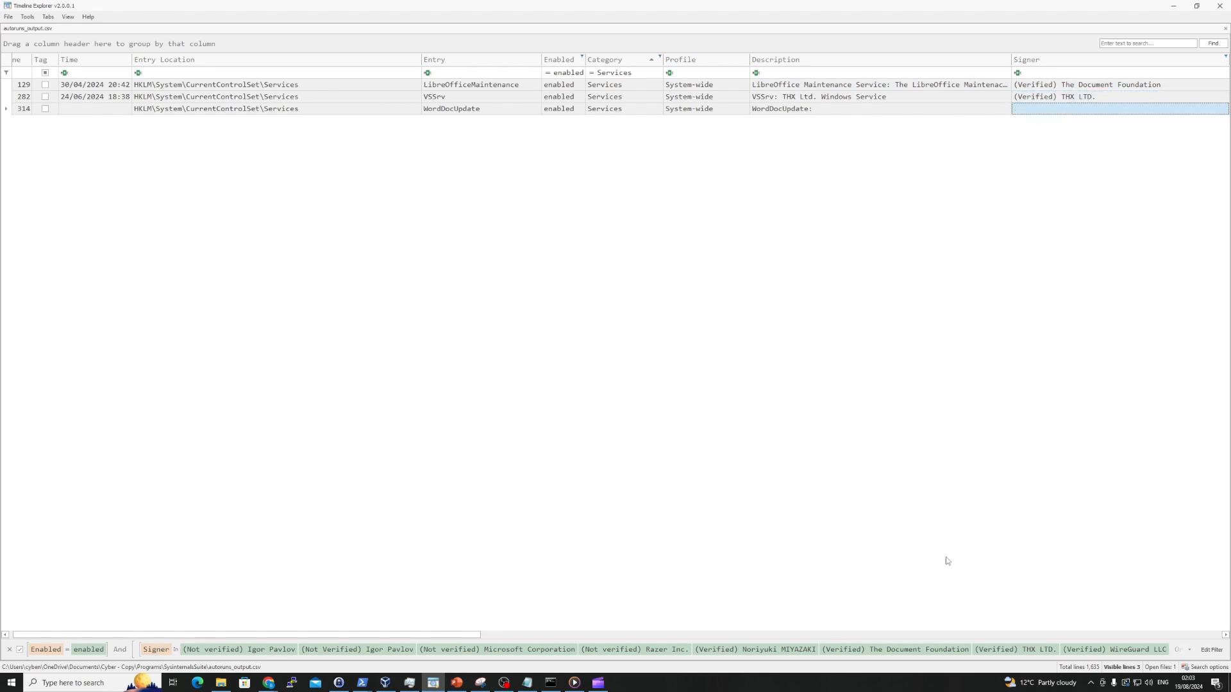
Copy the Base64 string from the WordDocUpdate service's Launch String and paste it into the CyberChef input
left_click_drag(460, 639, 685, 641)
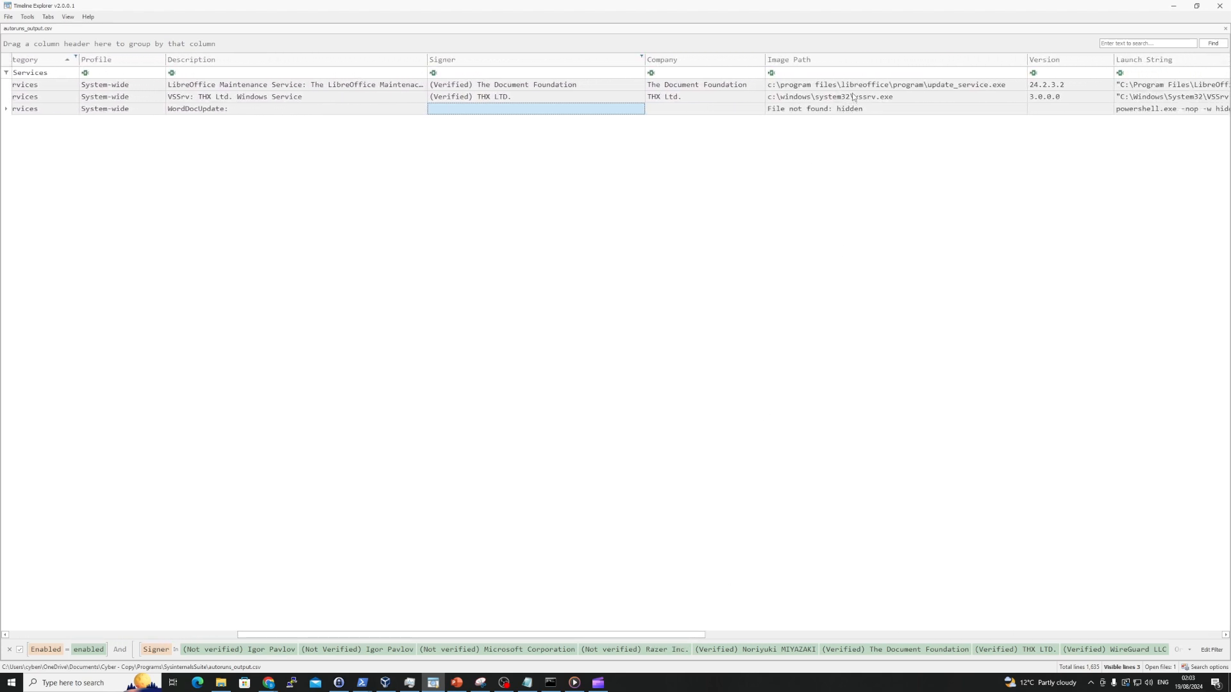
left_click_drag(592, 635, 835, 634)
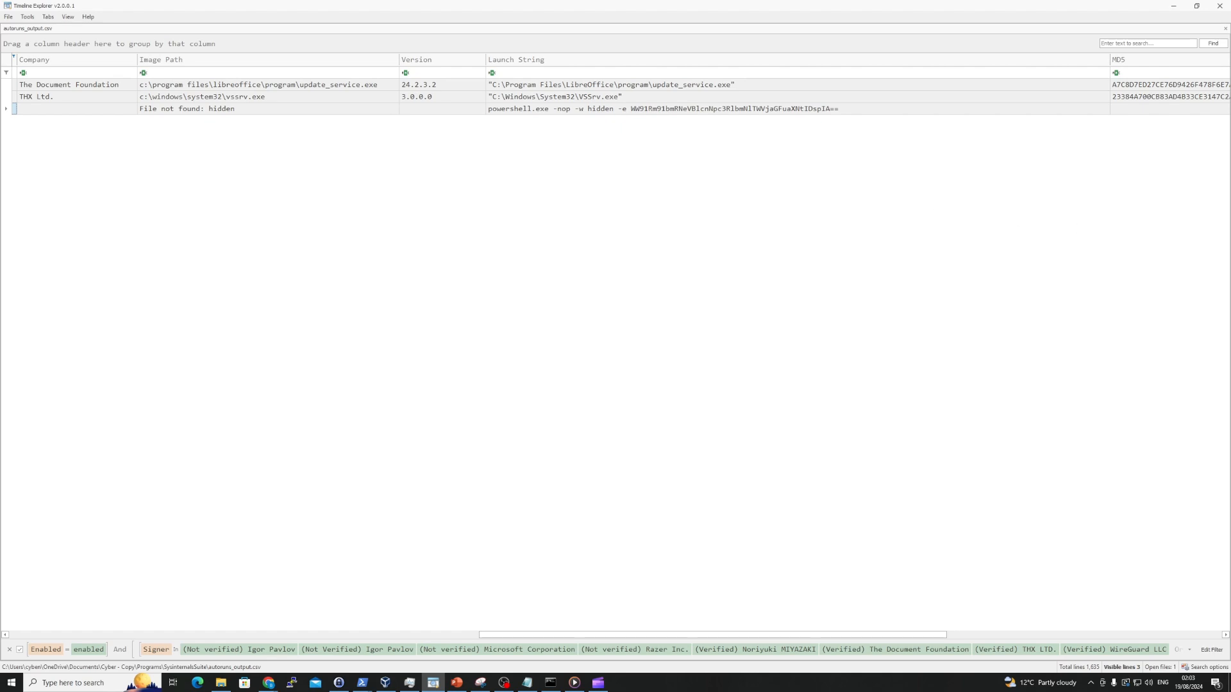
key("alt+Tab")
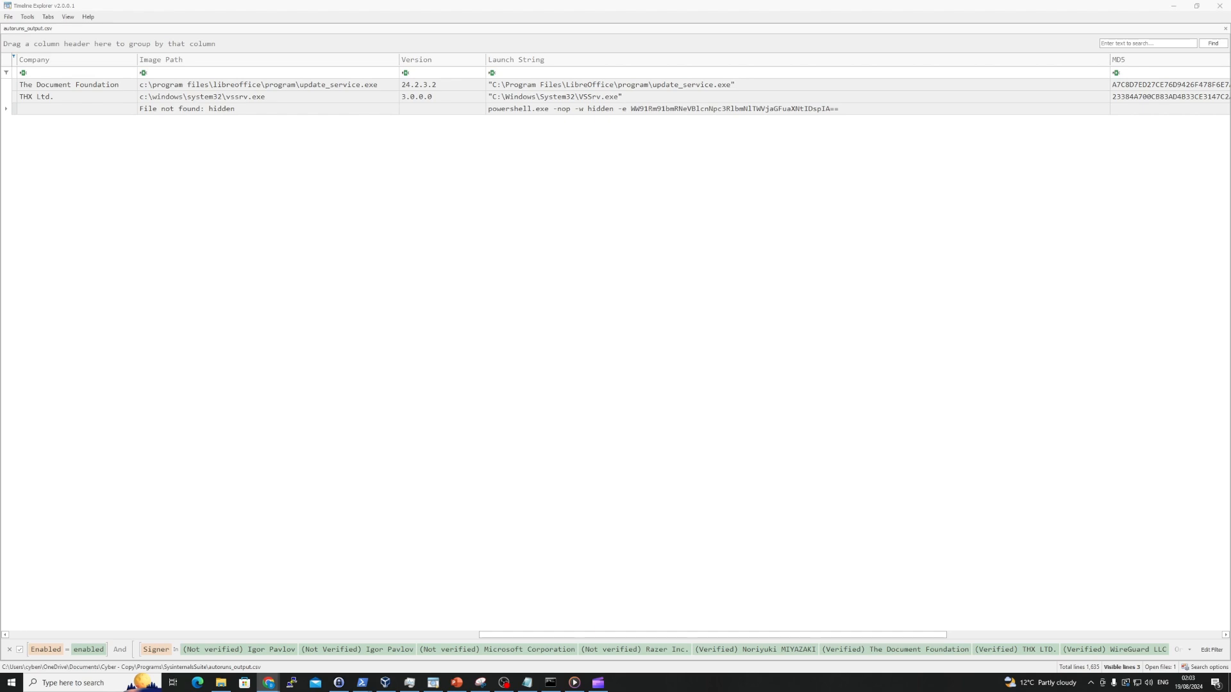
double_click(777, 110)
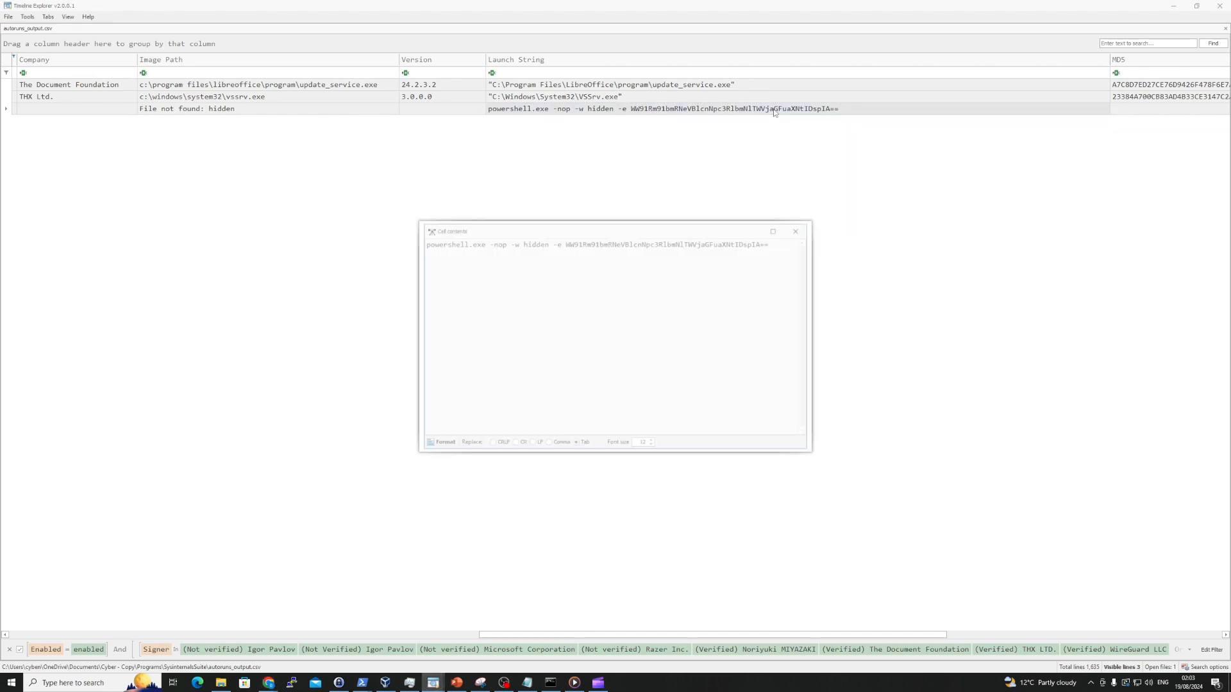
left_click_drag(774, 242, 566, 238)
key("ctrl+c")
key("alt+Tab")
key("ctrl+v")
left_click_drag(1230, 295, 323, 111)
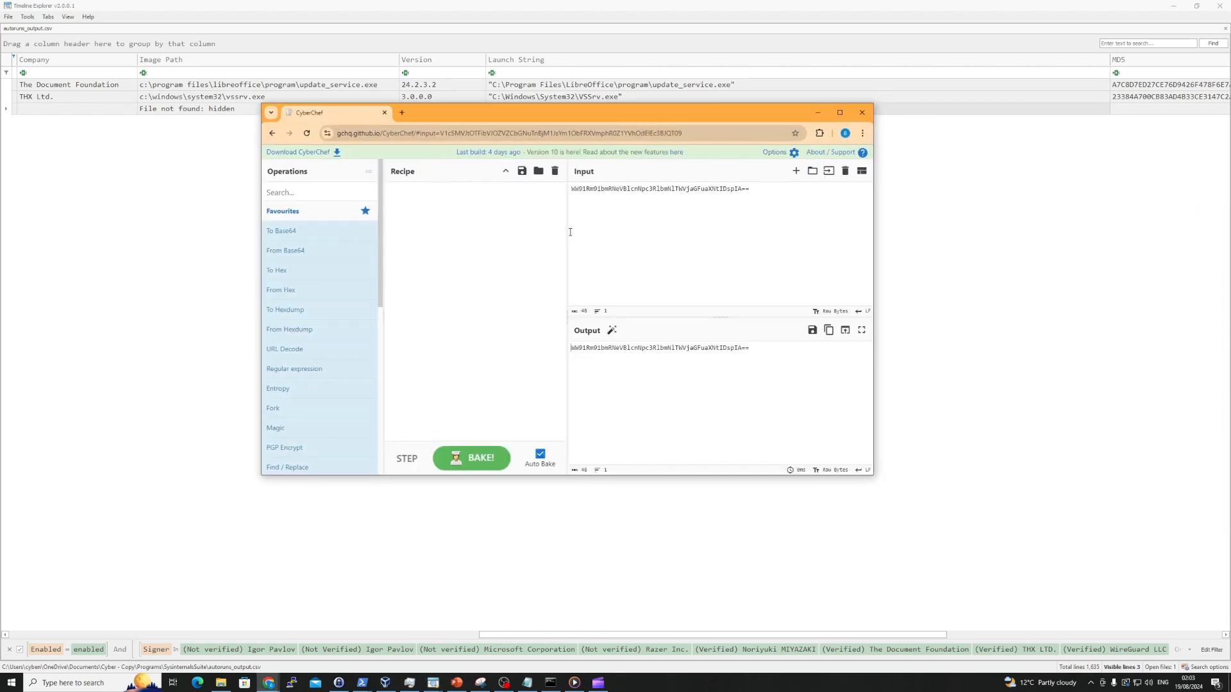
Decode the pasted string with the From Base64 operation, and minimise CyberChef to return to Timeline Explorer
left_click_drag(285, 250, 461, 243)
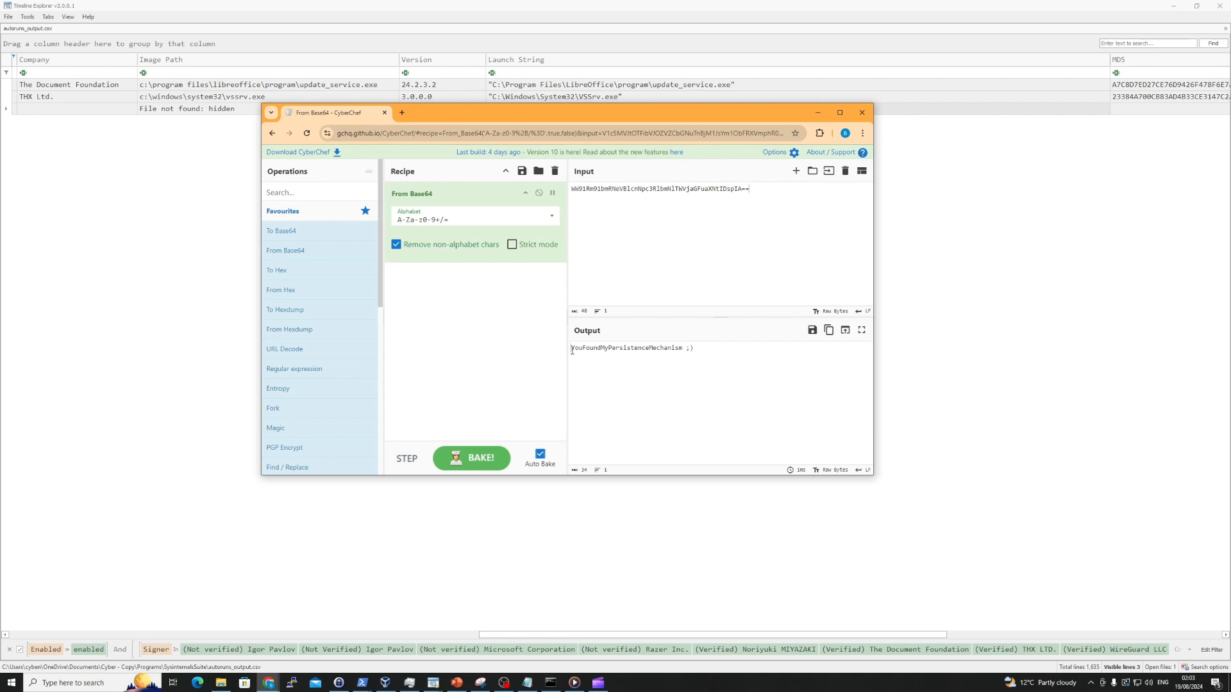
mouse_move(568, 351)
left_mouse_down()
mouse_move(691, 349)
mouse_move(563, 352)
left_mouse_up()
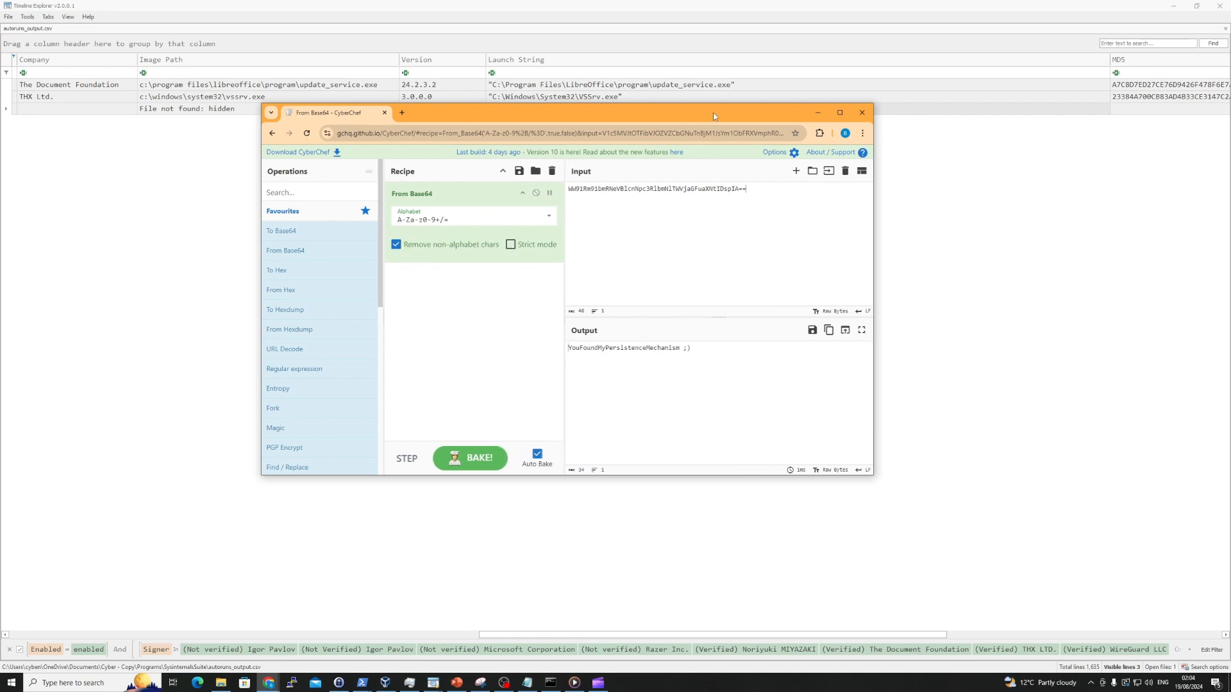
left_click_drag(713, 113, 716, 179)
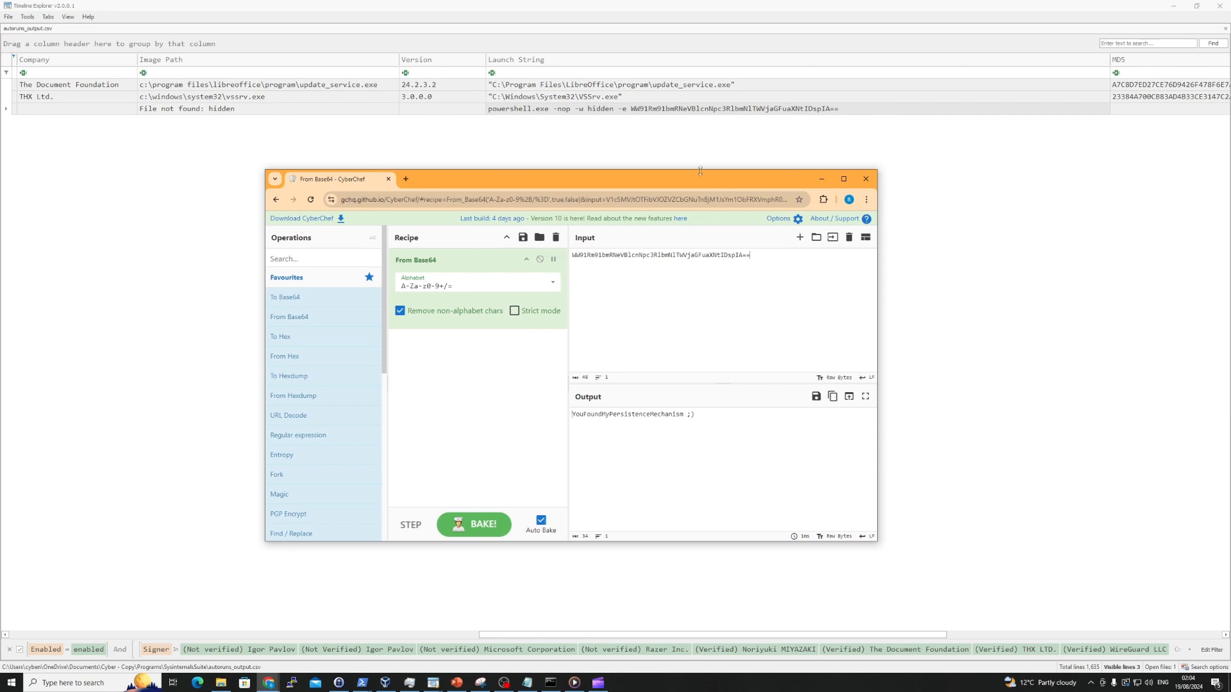
left_click(820, 179)
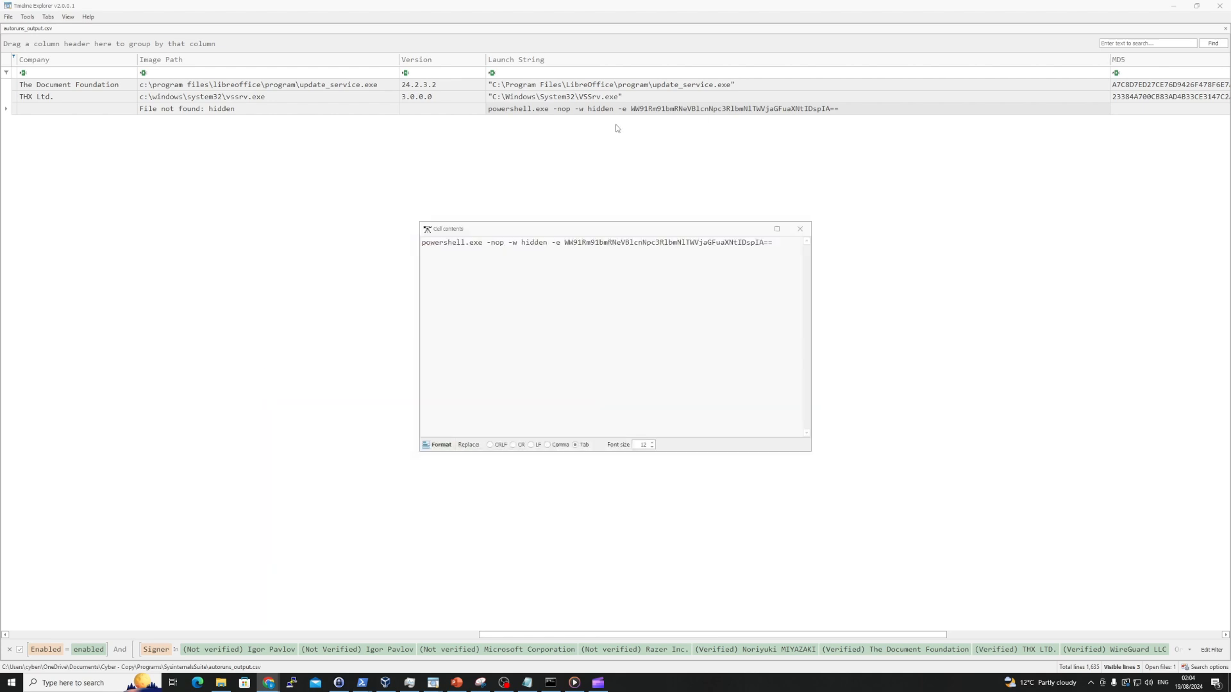
Check the launch strings of the VSSrv and LibreOfficeMaintenance services and bring their MD5 values into view
left_click(507, 98)
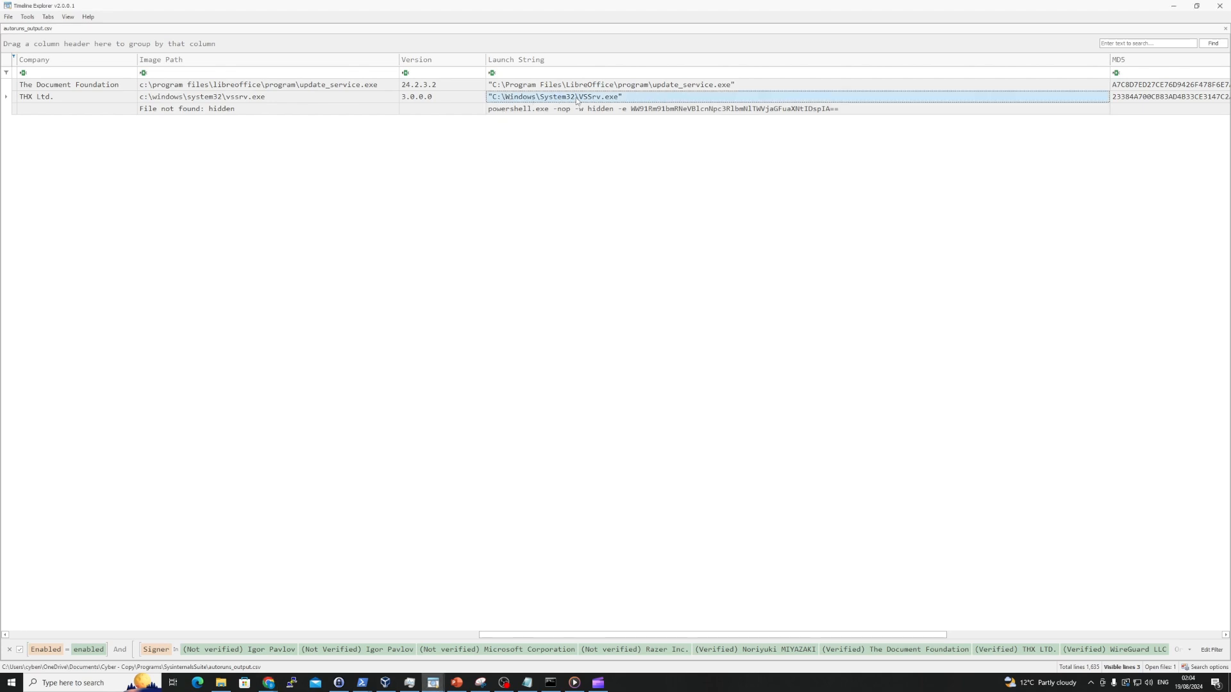
left_click(633, 86)
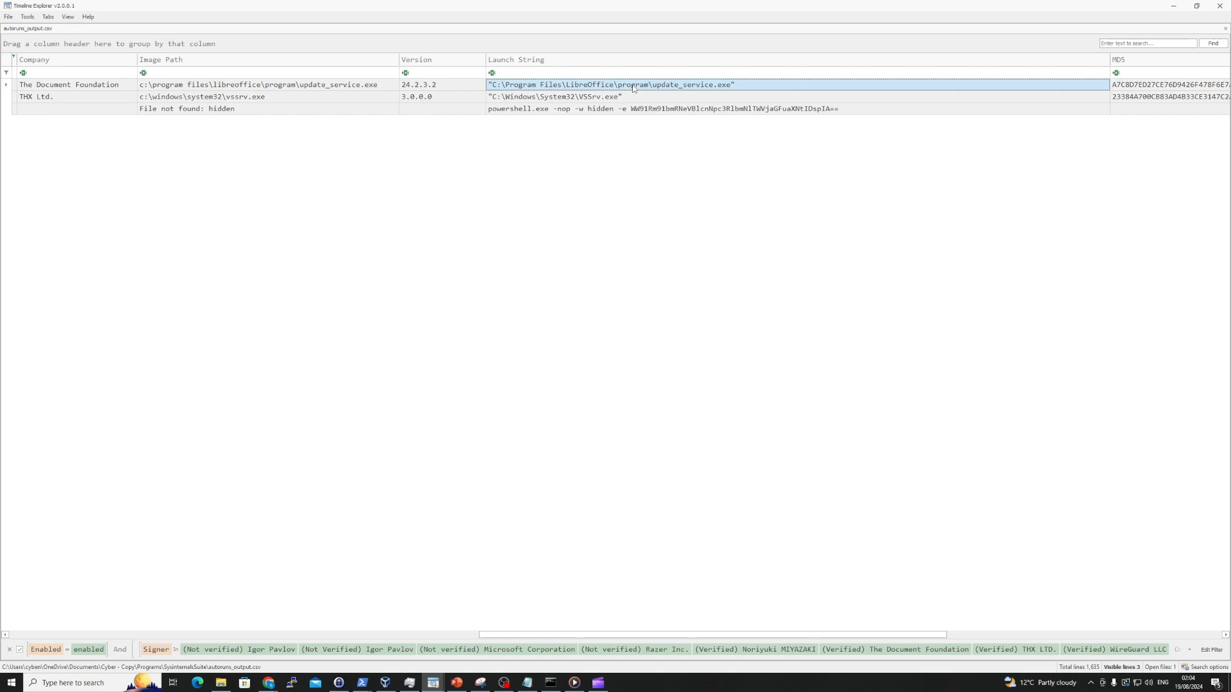
left_click_drag(722, 633, 779, 621)
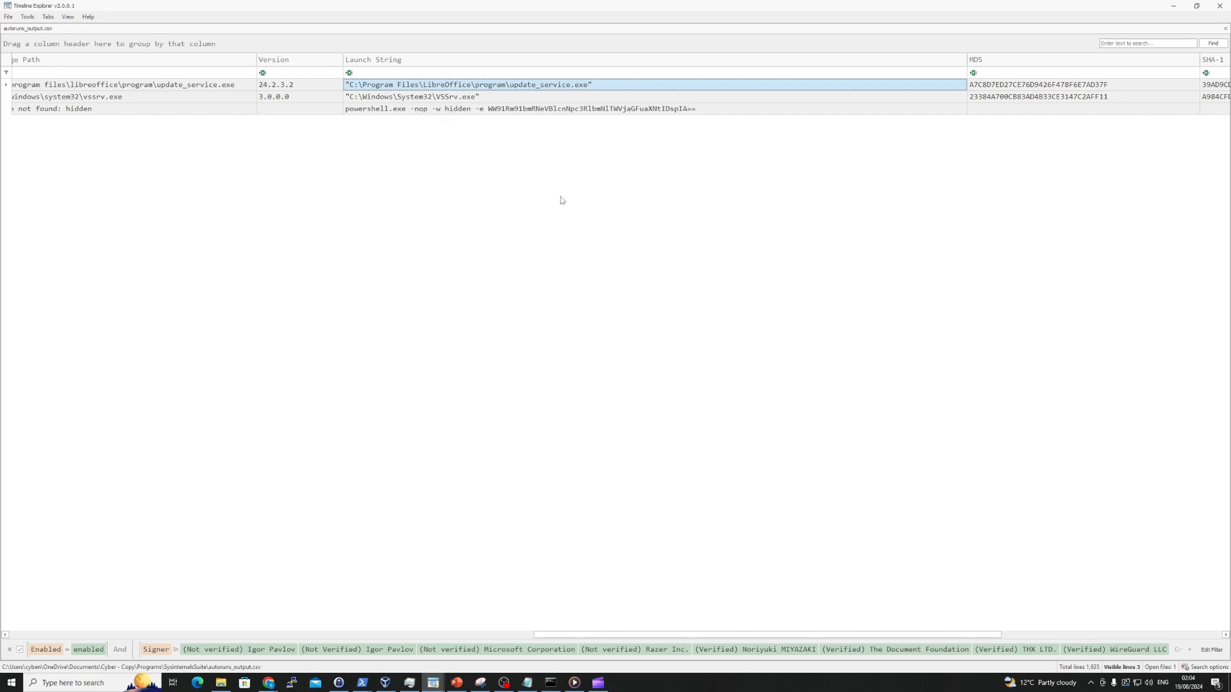
left_click_drag(574, 634, 657, 560)
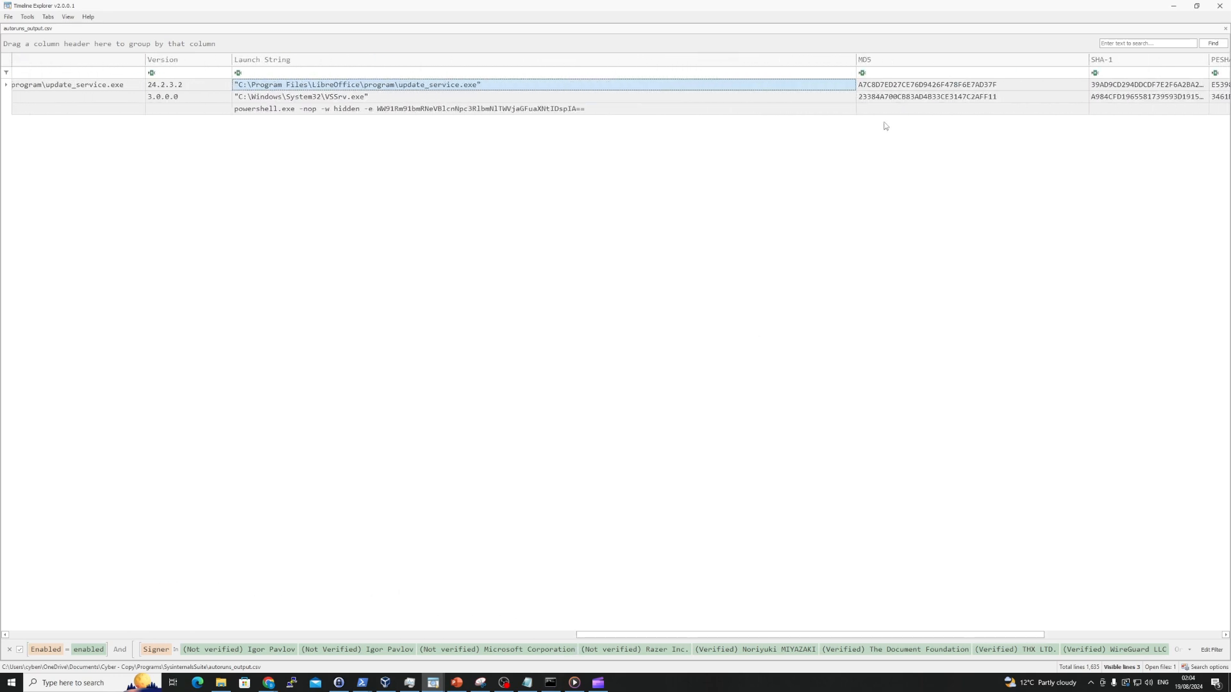
Copy the MD5 hash of LibreOffice's update_service.exe and look it up on VirusTotal
left_click(902, 89)
left_click(902, 88)
key("alt+Tab")
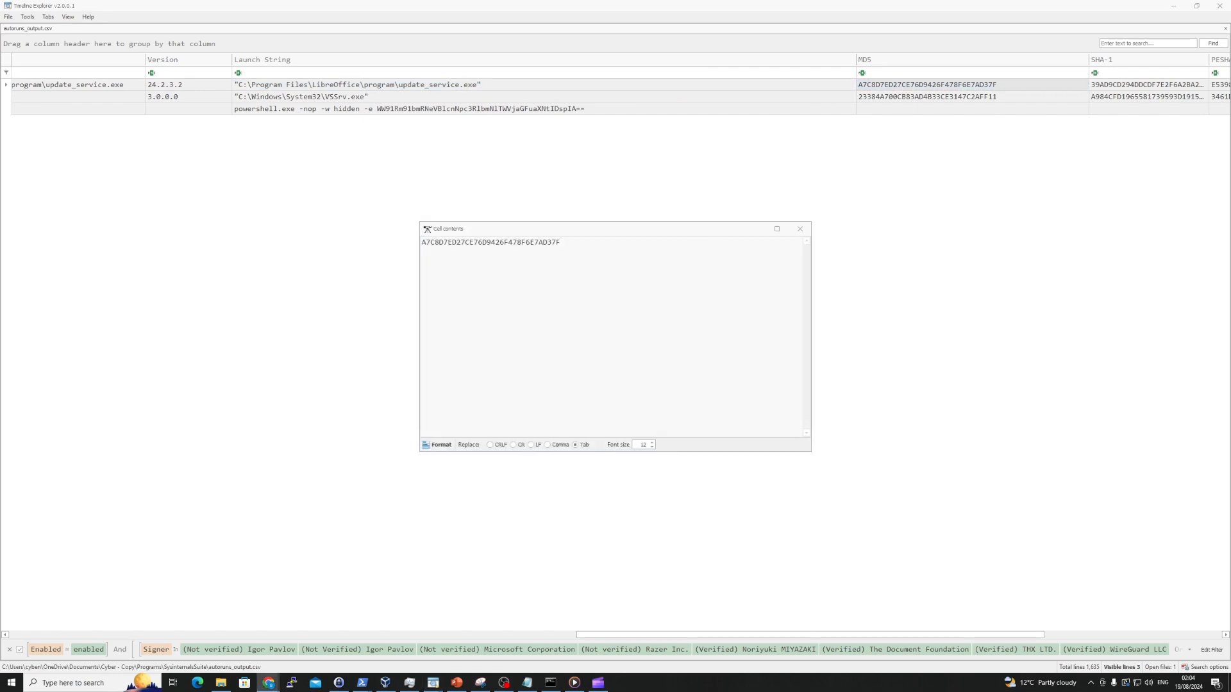
key("alt+Tab")
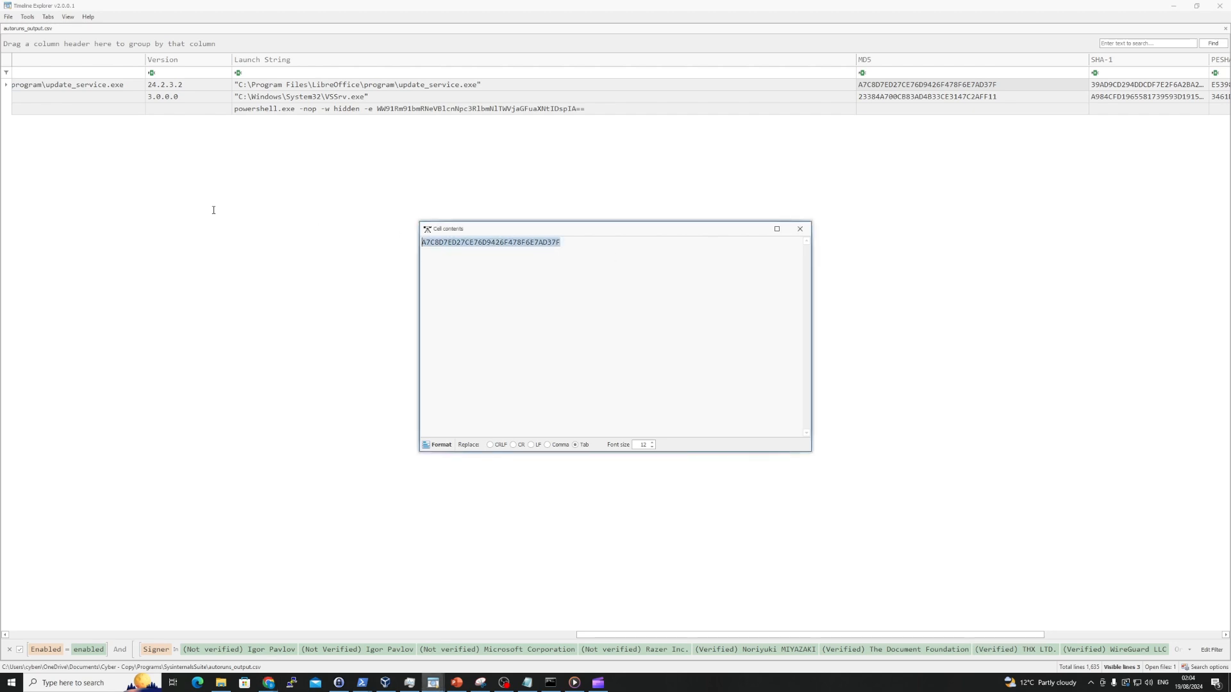
key("alt+Tab")
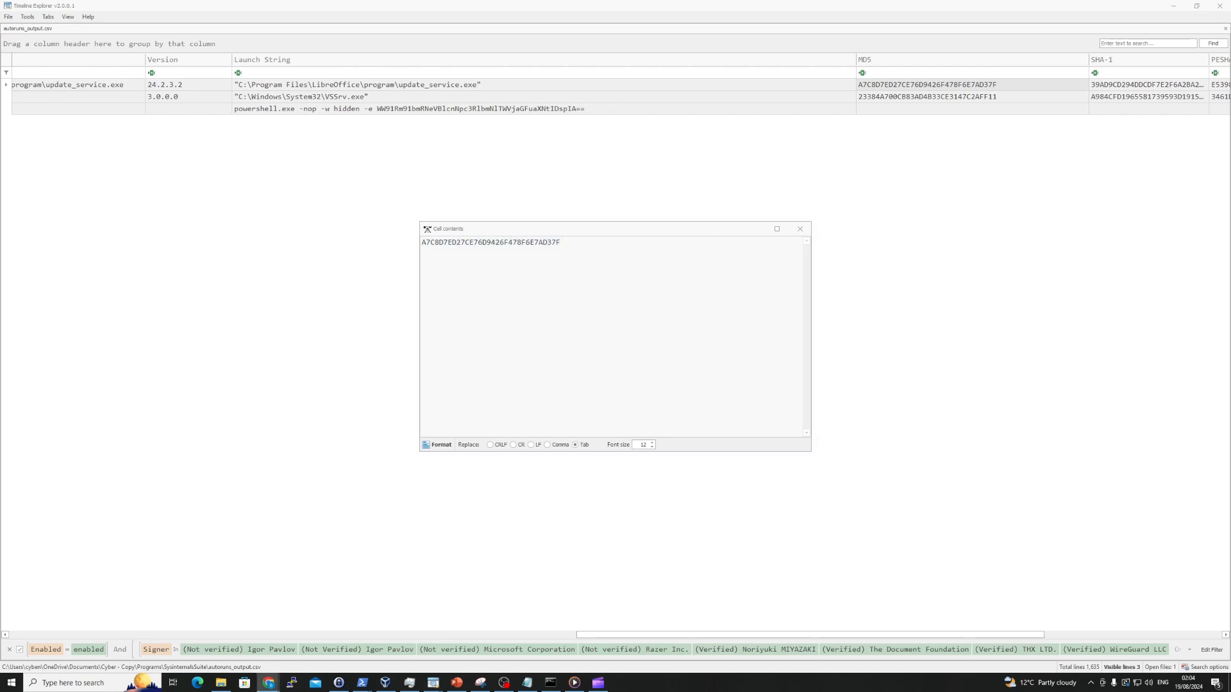
left_click_drag(1230, 288, 1230, 406)
Look up the MD5 hash of VSSrv.exe on VirusTotal and close the cell contents window
double_click(904, 93)
key("ctrl+a")
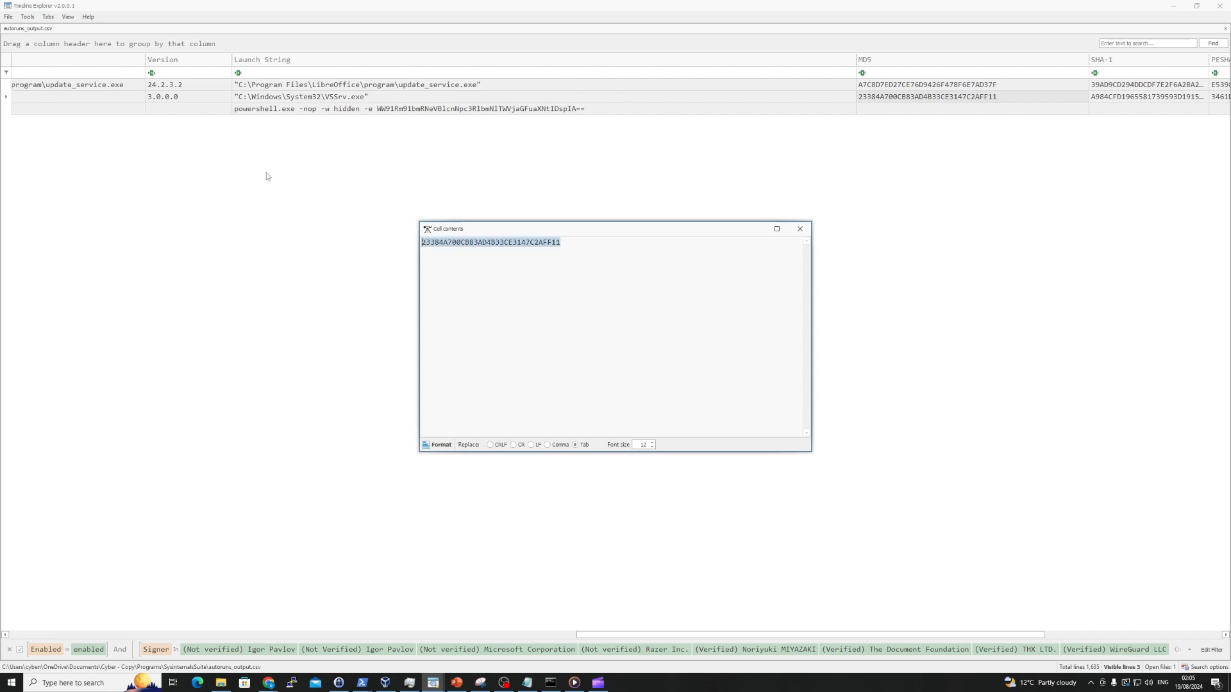
key("alt+Tab")
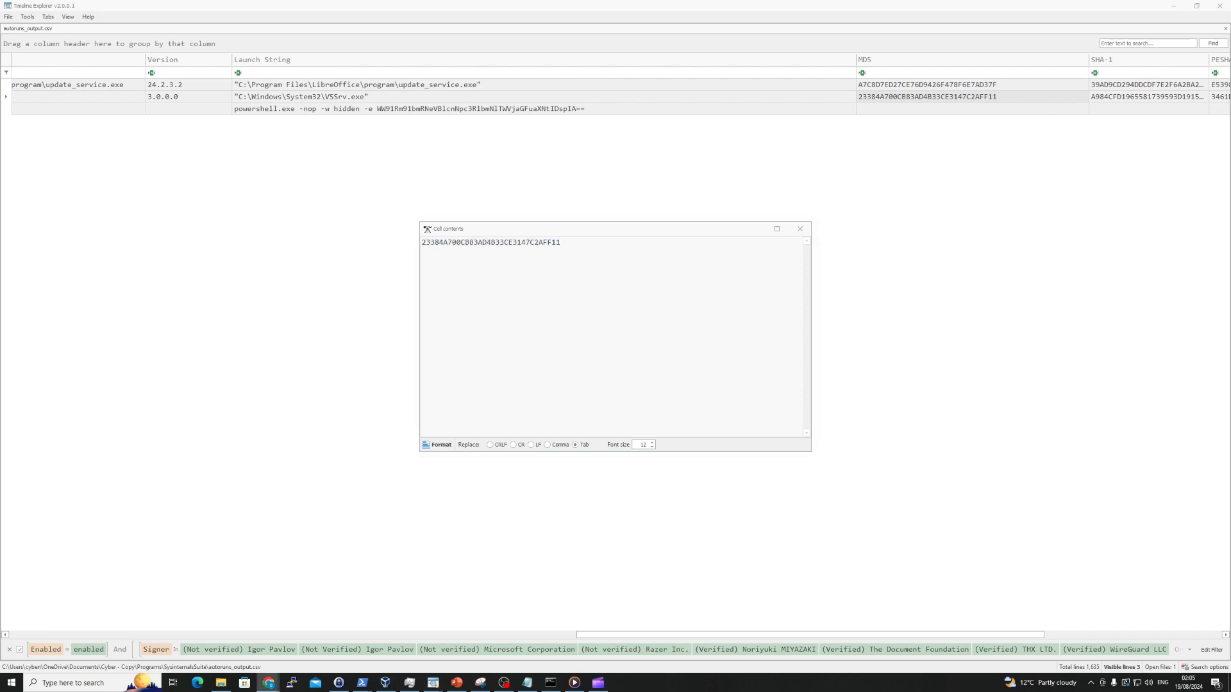
left_click_drag(1229, 272, 1228, 211)
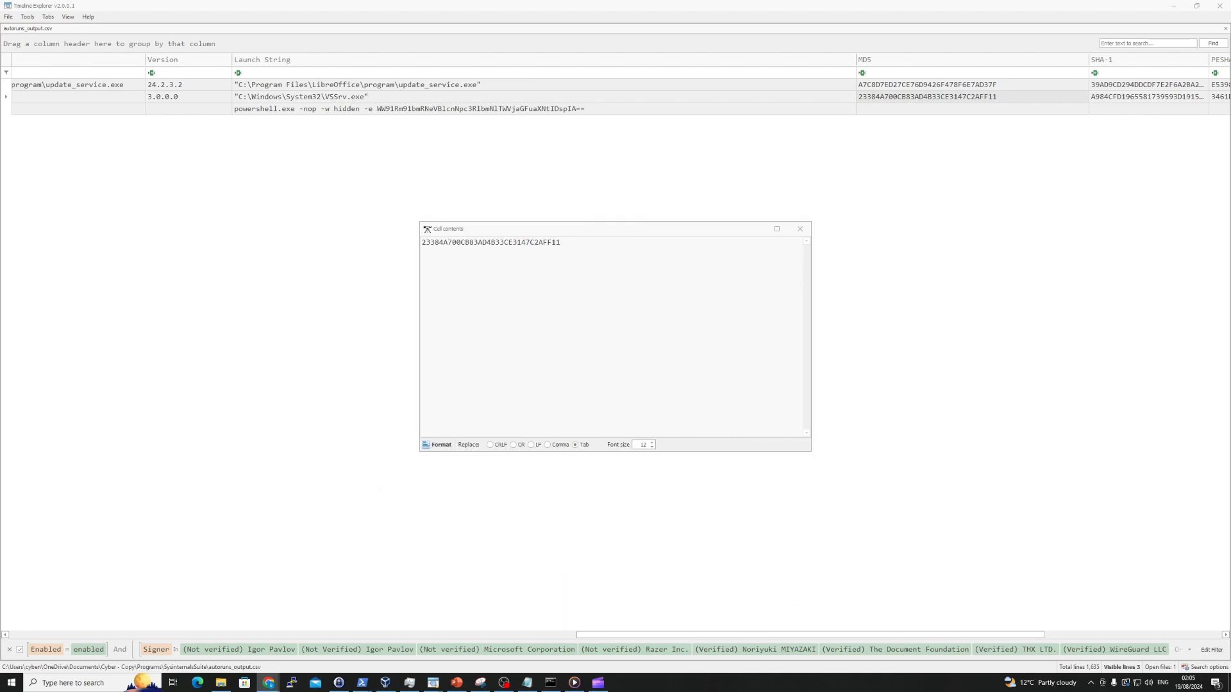
left_click(800, 229)
Change the Category filter from Services to Tasks
left_click_drag(853, 635, 329, 480)
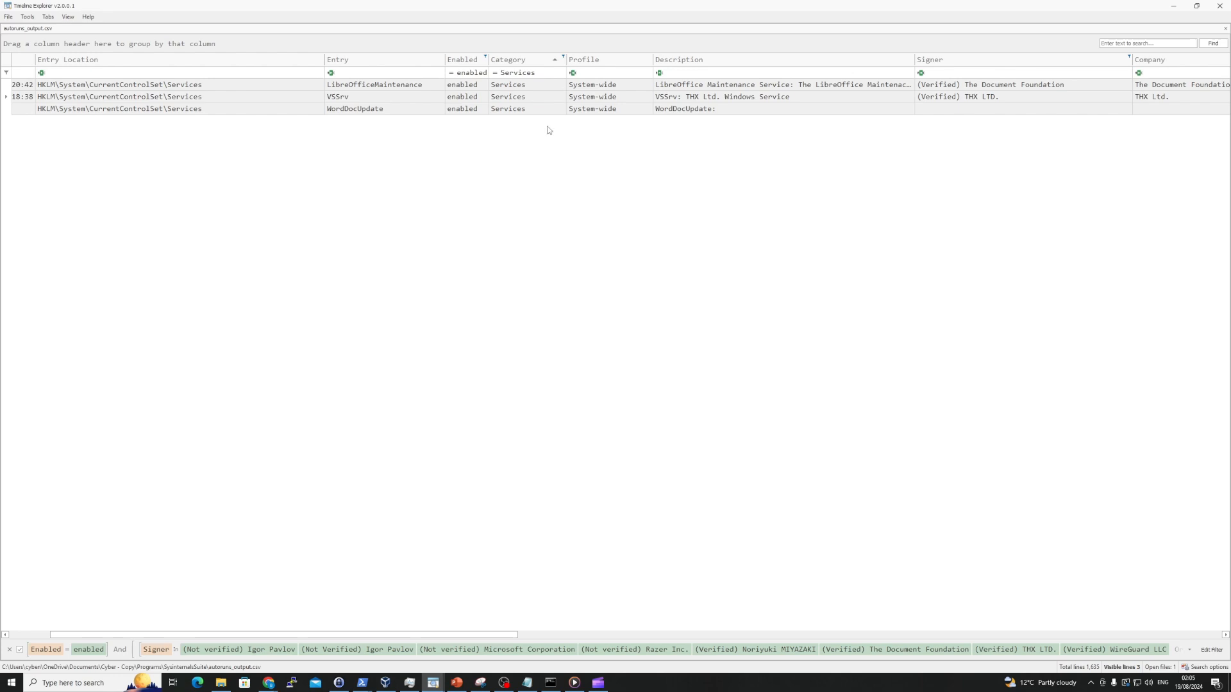
left_click(564, 57)
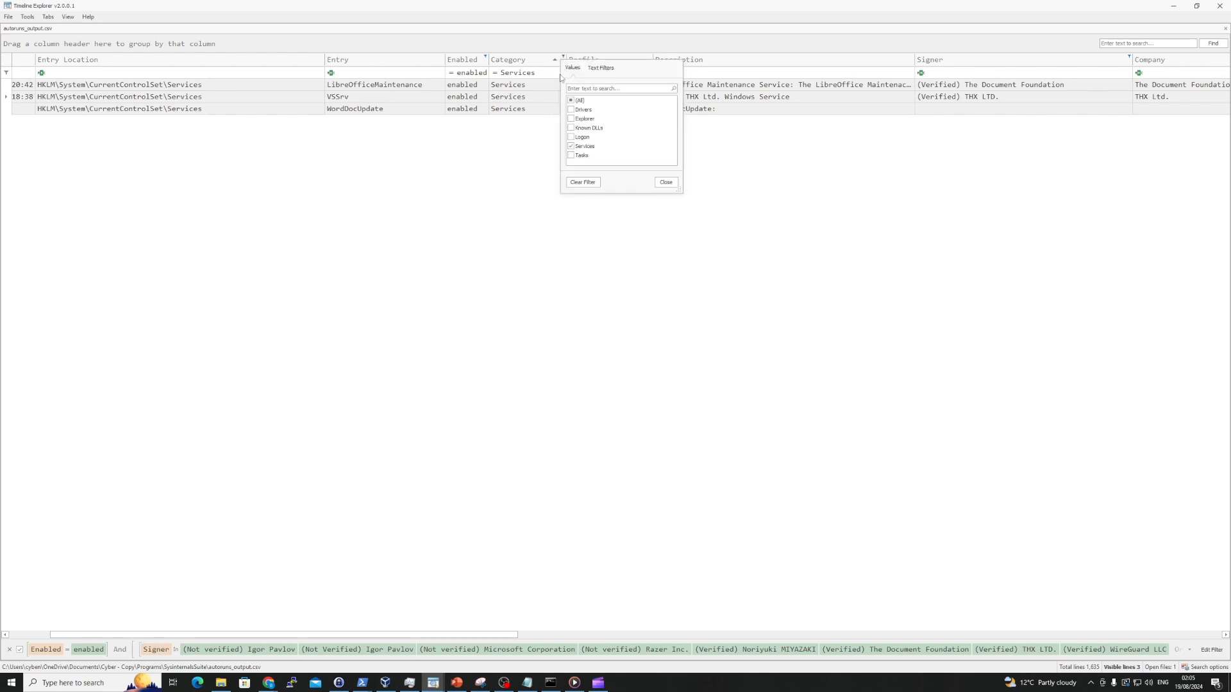
left_click(572, 147)
left_click(571, 155)
left_click(561, 197)
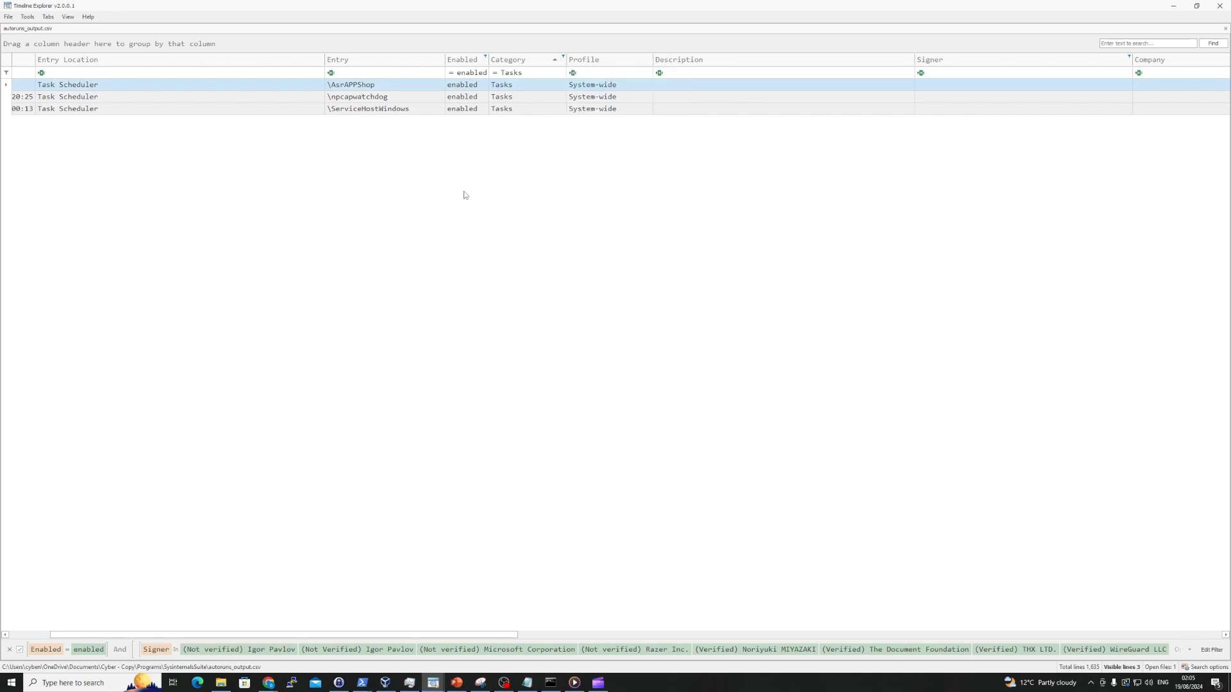
Widen the Entry column and check the ServiceHostWindows task's time and image path
left_click_drag(489, 59, 497, 59)
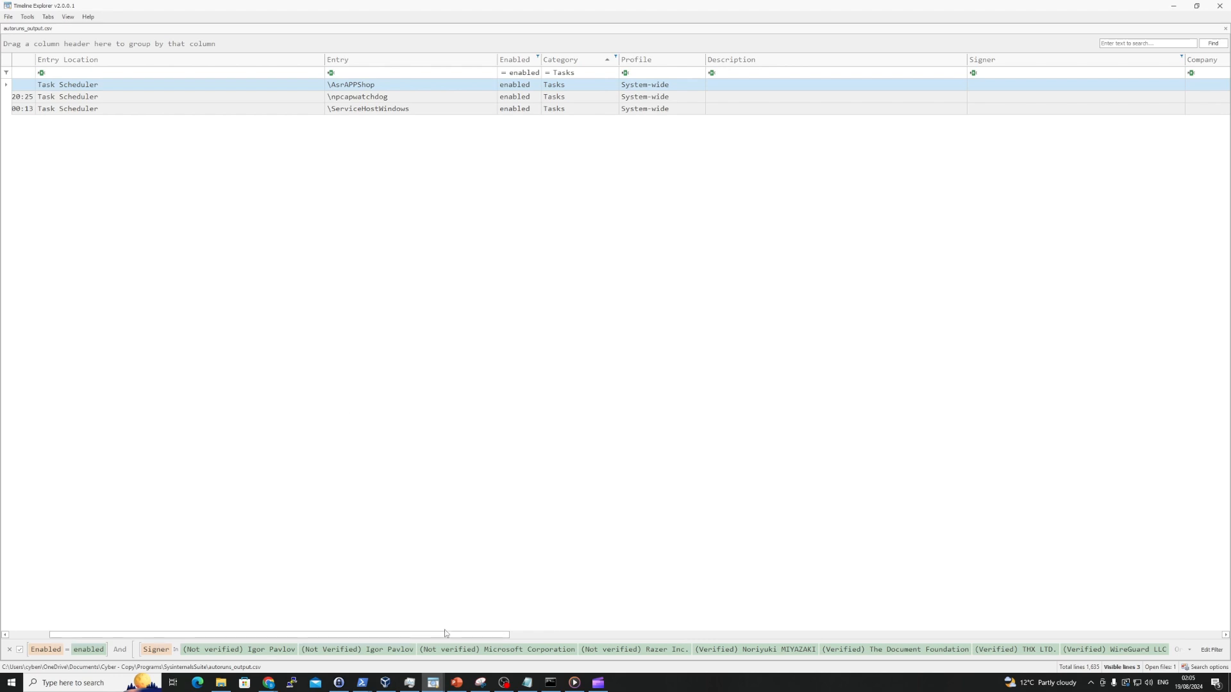
left_click_drag(442, 635, 367, 627)
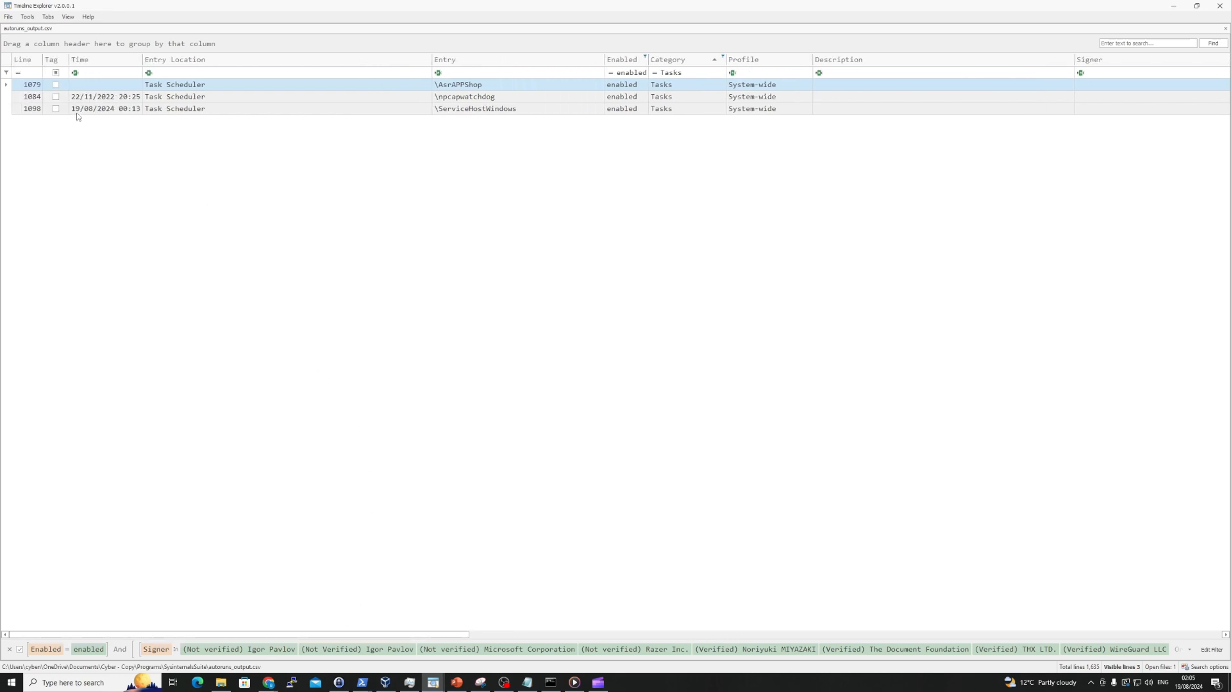
left_click(114, 109)
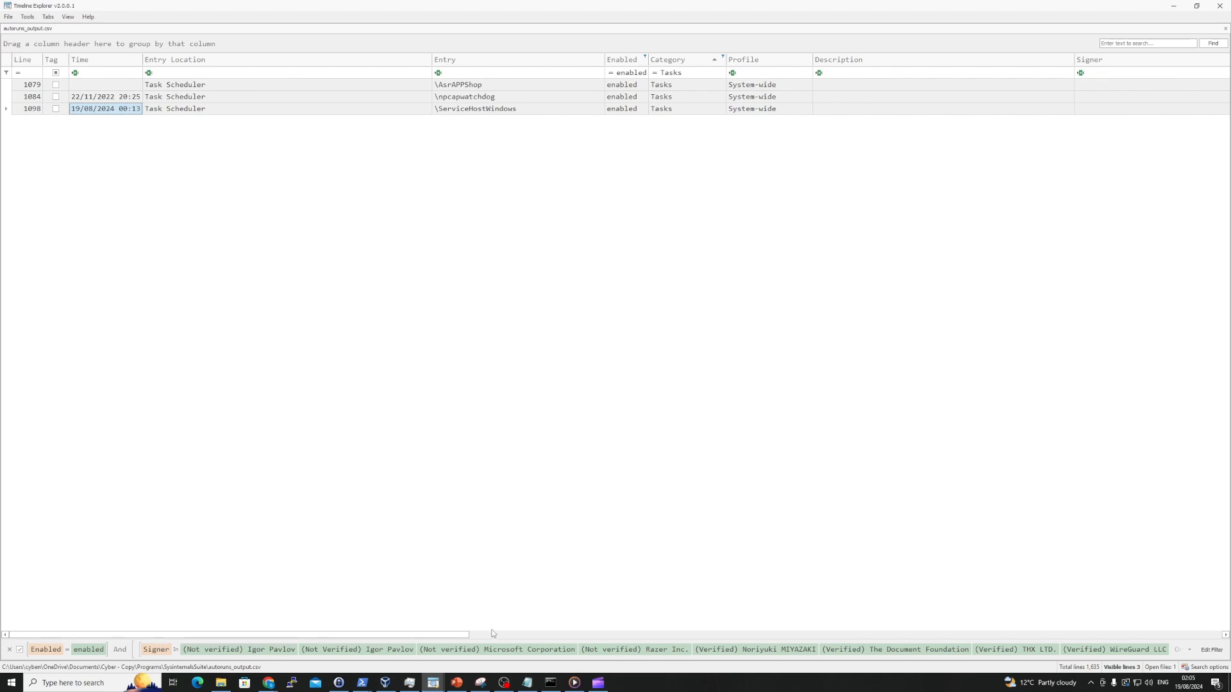
left_click_drag(451, 636, 810, 618)
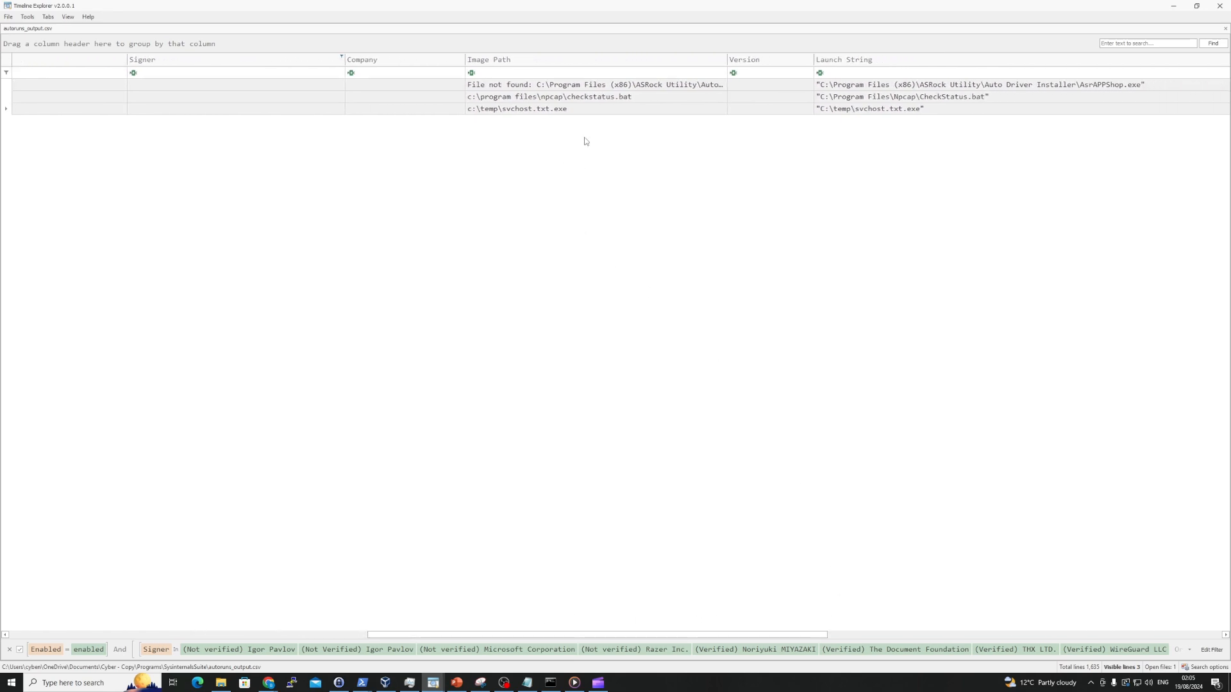
left_click(494, 111)
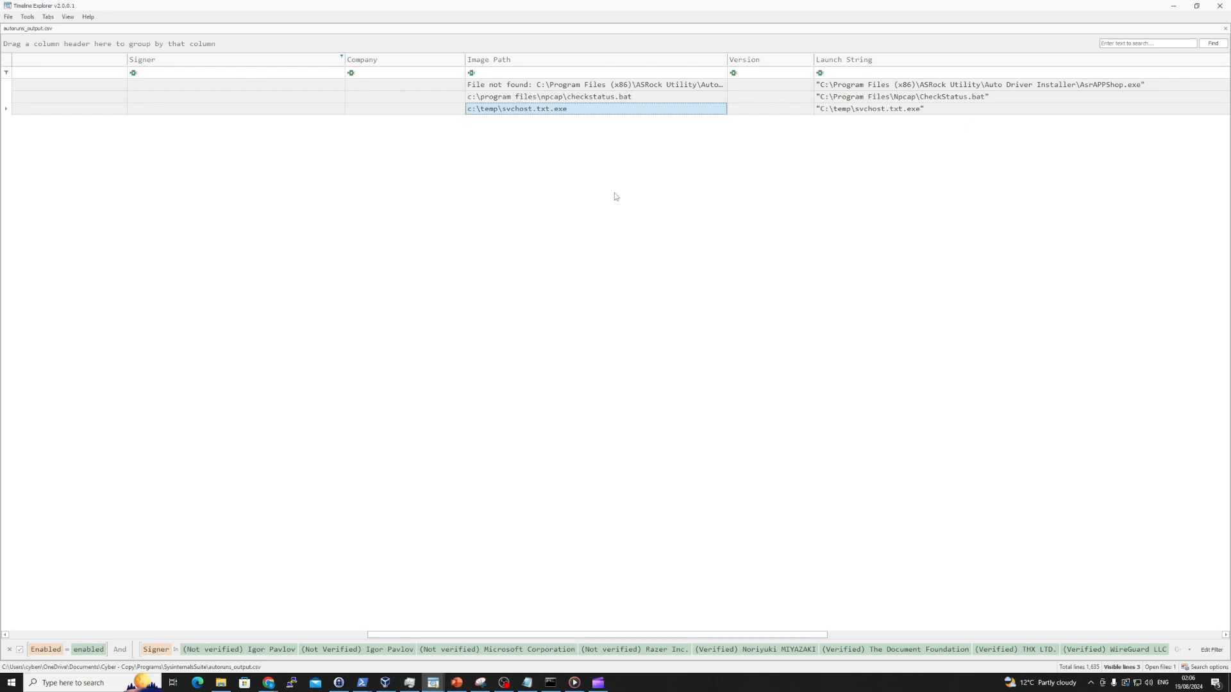
Search VirusTotal for svchost.txt.exe's MD5 hash 68E109F0F40CA72A15E05CC22786F8E6, and close the cell contents window
left_click_drag(620, 635, 863, 586)
double_click(804, 109)
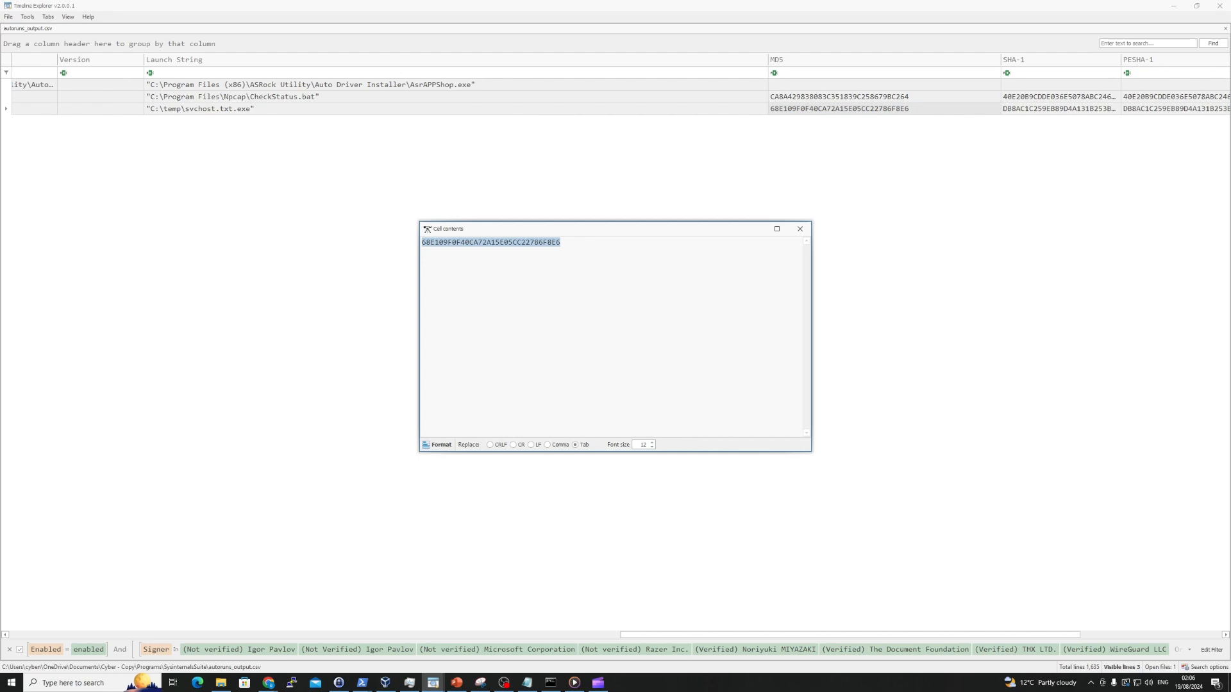
left_click(268, 683)
type("68E109F0F40CA72A15E05CC22786F8E6")
key("Return")
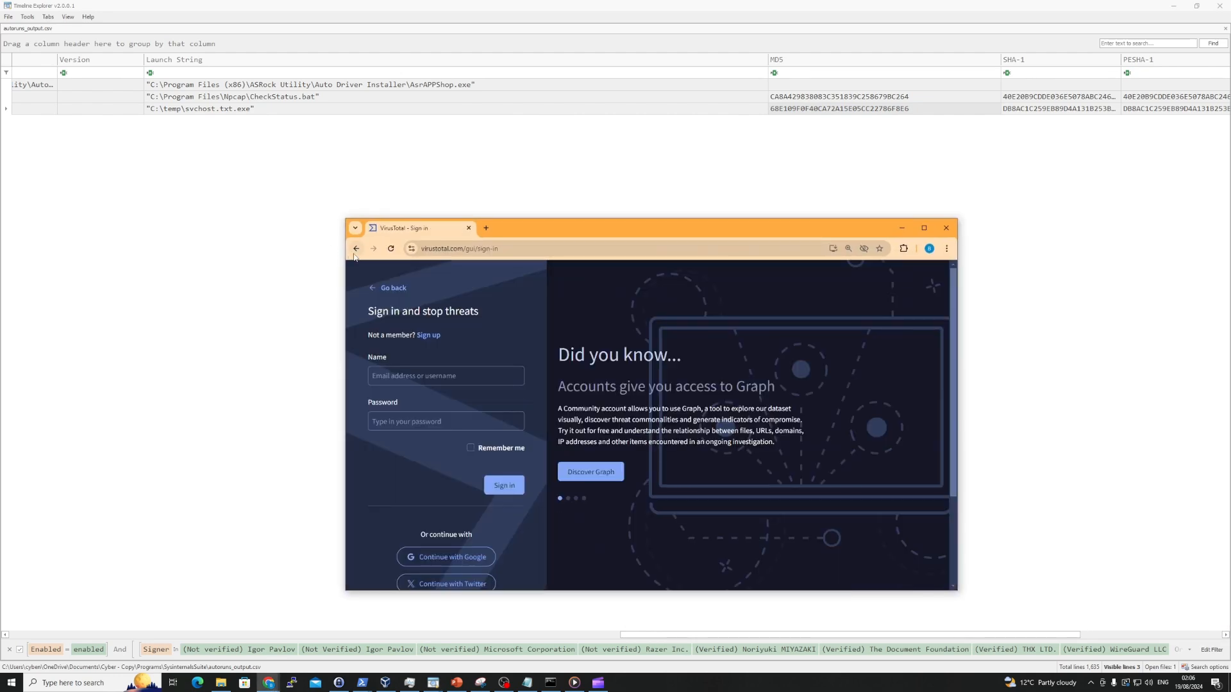
left_click_drag(520, 220, 520, 241)
left_click_drag(601, 250, 812, 430)
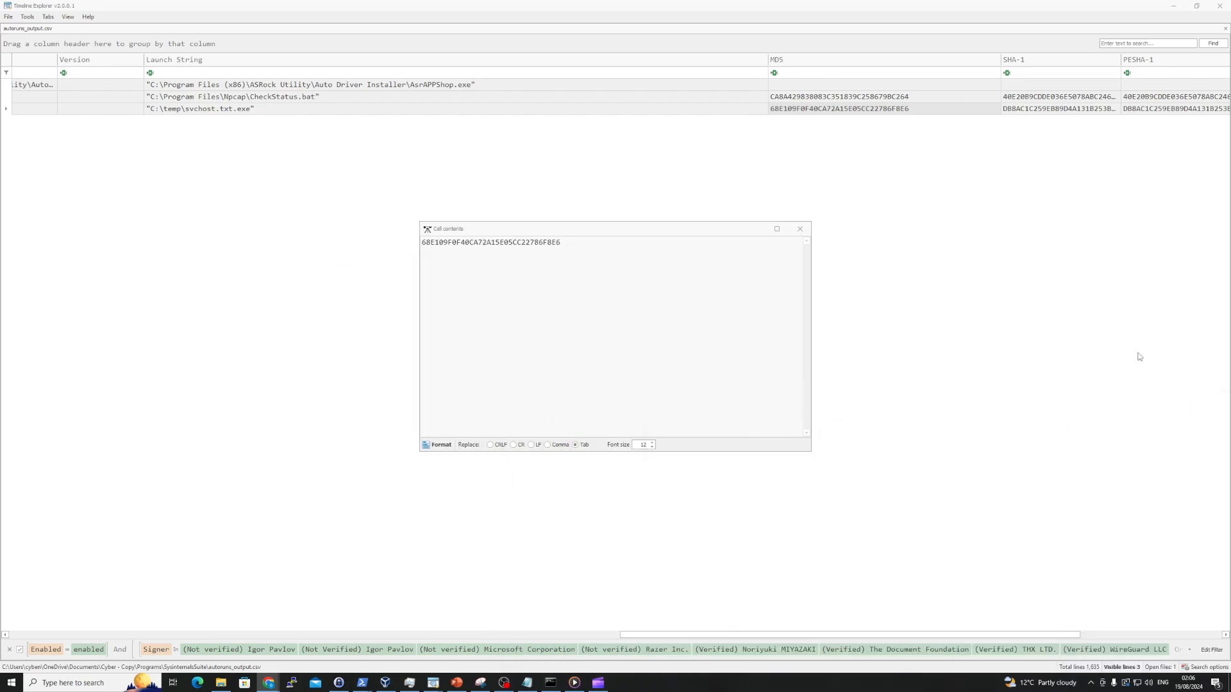
left_click(800, 229)
Compare the image paths and launch strings of the svchost.txt.exe, AsrAPPShop.exe and CheckStatus.bat scheduled tasks
left_click(289, 111)
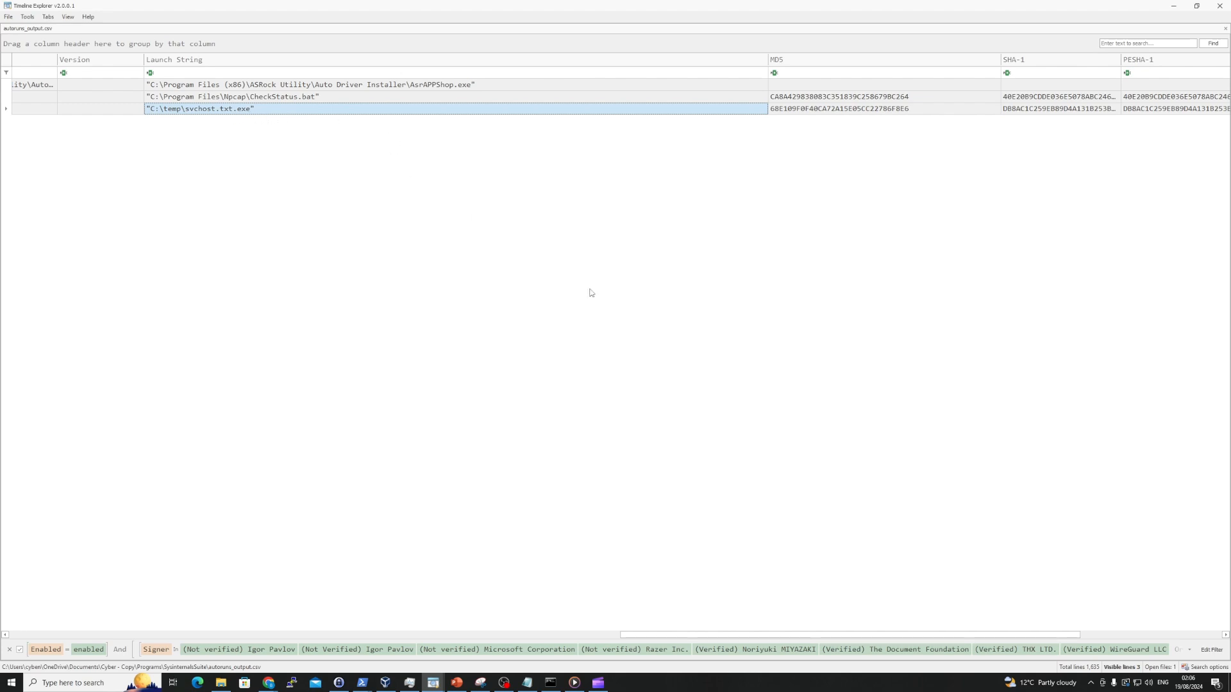
left_click_drag(913, 635, 750, 602)
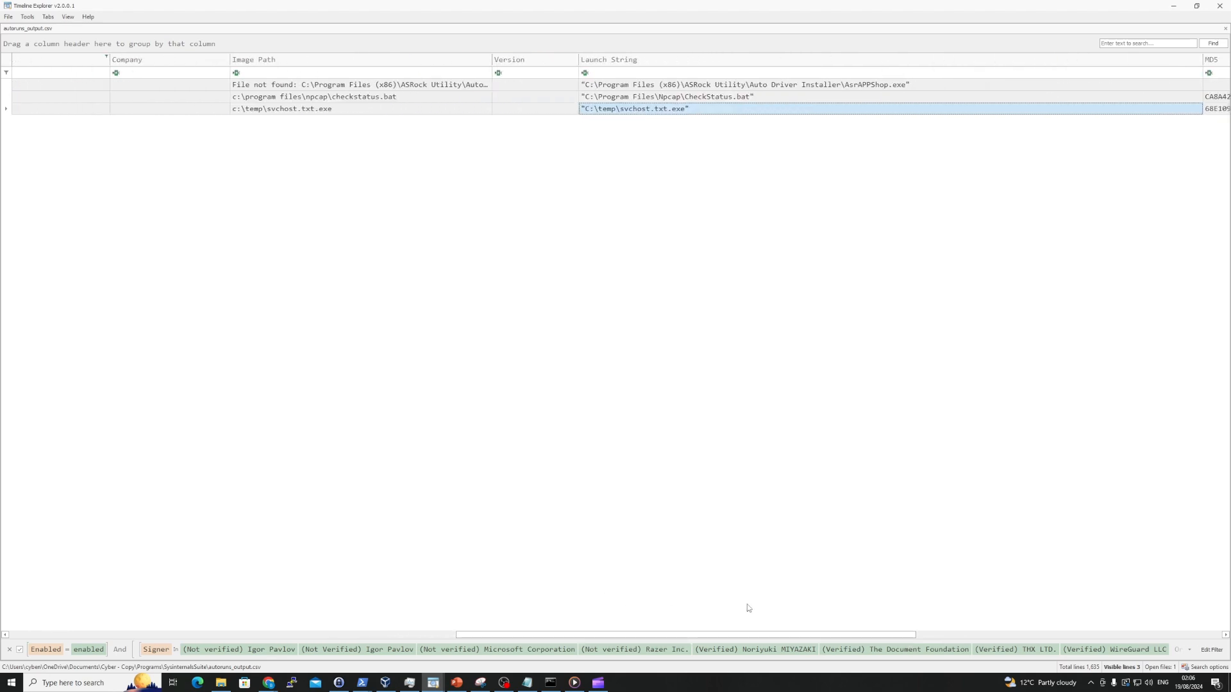
left_click_drag(744, 634, 911, 629)
key("alt+Tab")
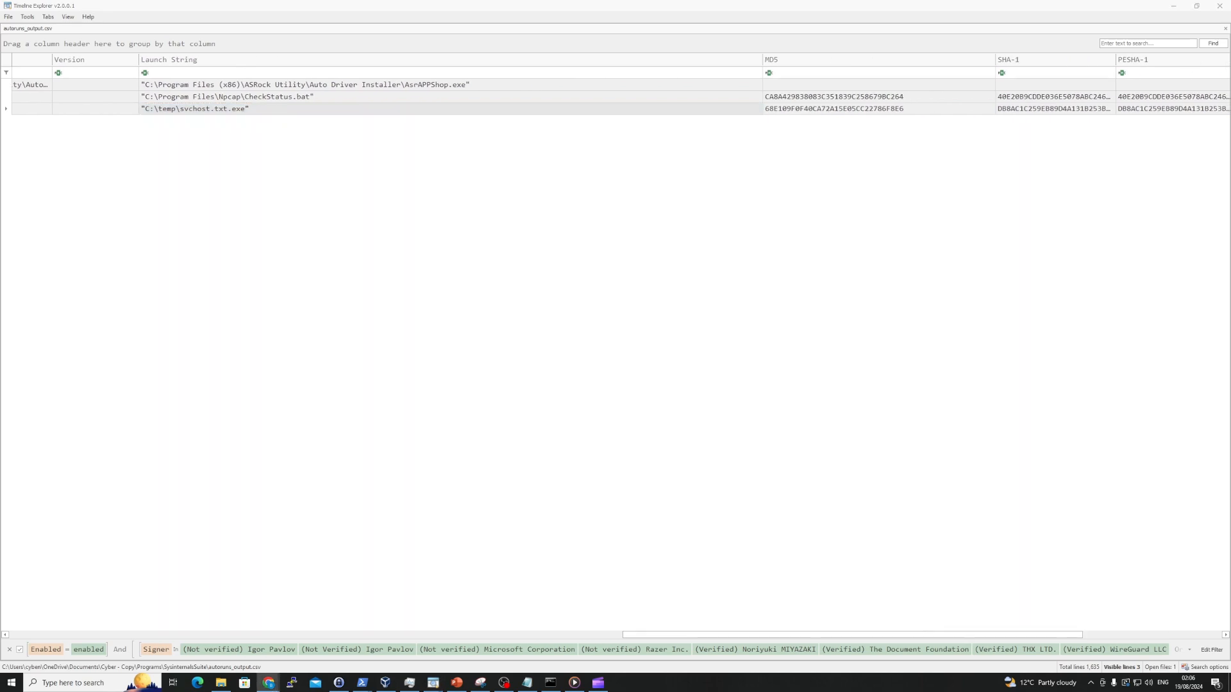
left_click(420, 88)
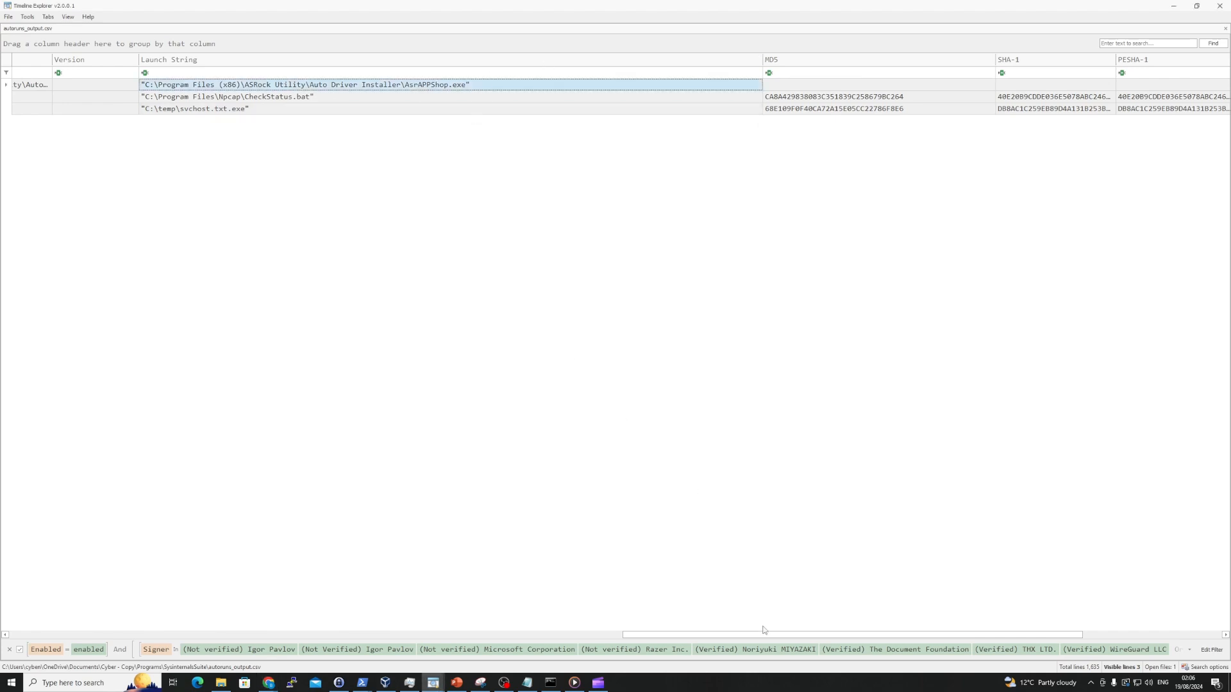
left_click_drag(762, 637, 574, 442)
left_click(717, 99)
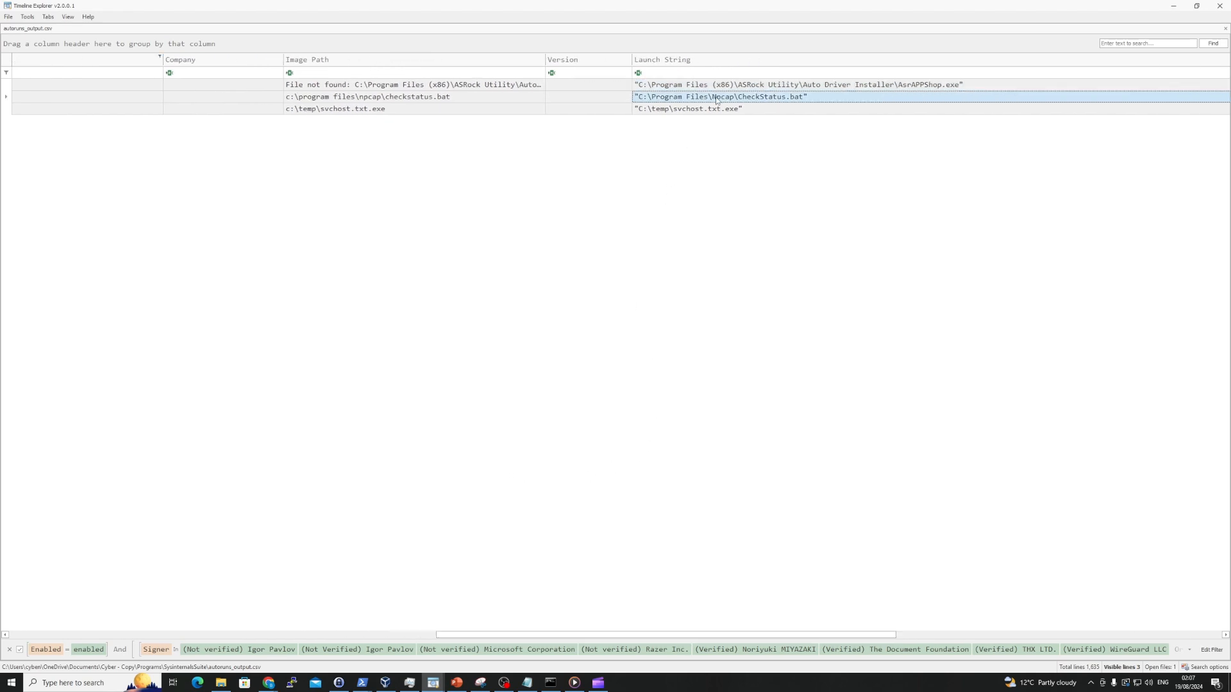
Copy the folder path C:\Program Files\Npcap\ from CheckStatus.bat's launch string and open that folder in File Explorer
double_click(717, 100)
left_click_drag(525, 243, 408, 243)
key("shift+Right")
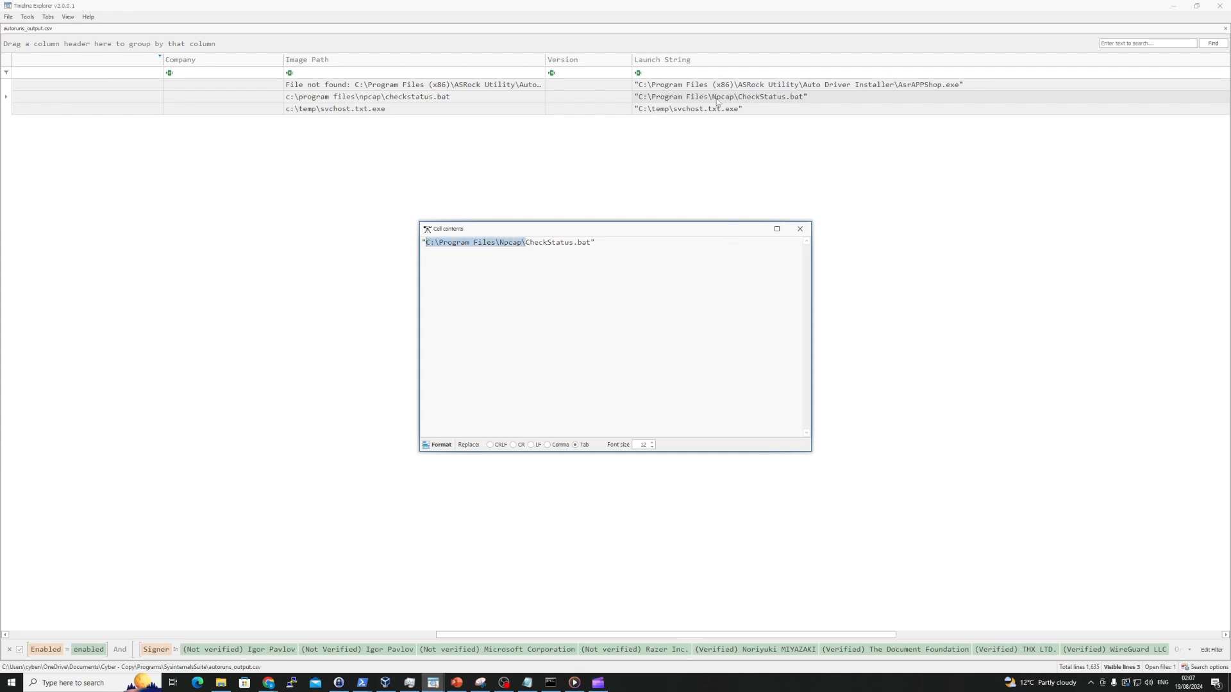
key("Escape")
key("super+e")
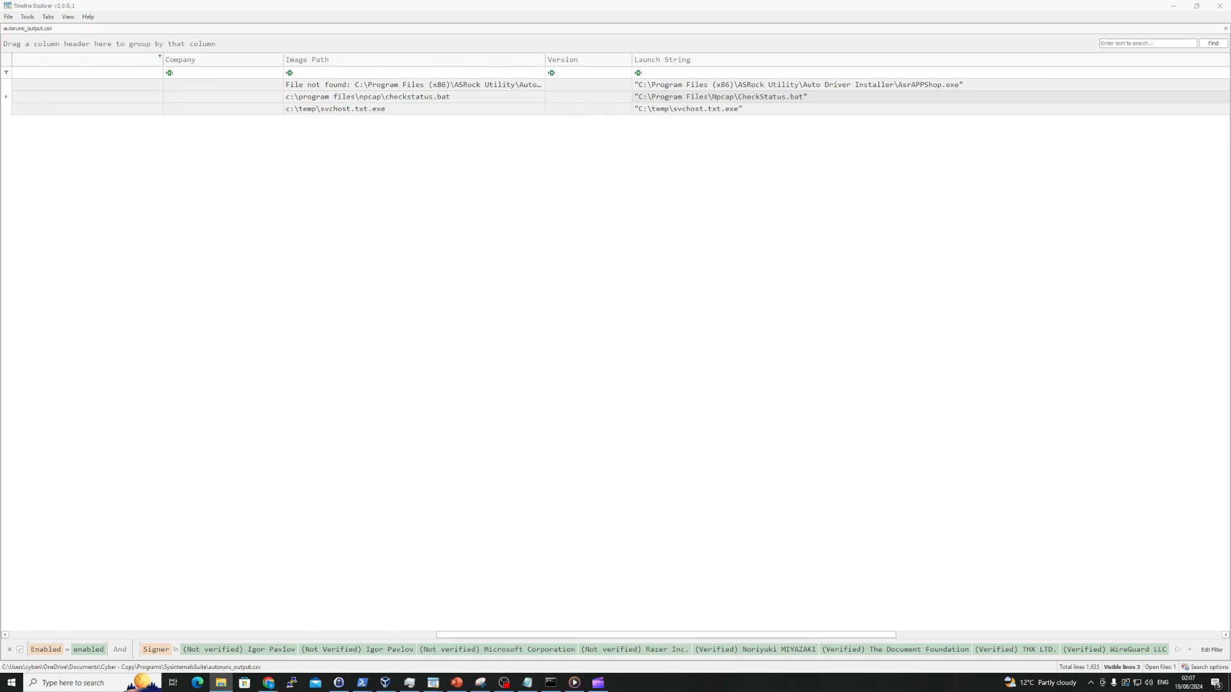
left_click_drag(0, 301, 515, 257)
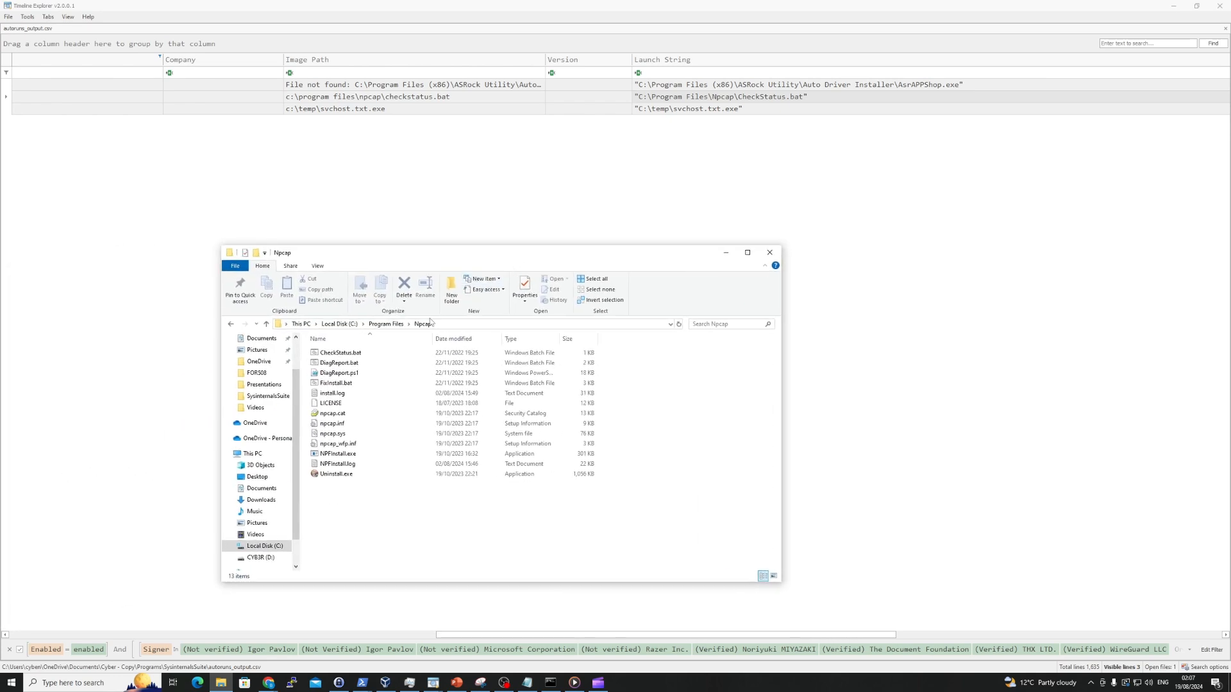
Open CheckStatus.bat in Notepad, review its script, and close both Notepad and the Npcap folder window
left_click(370, 355)
right_click(370, 357)
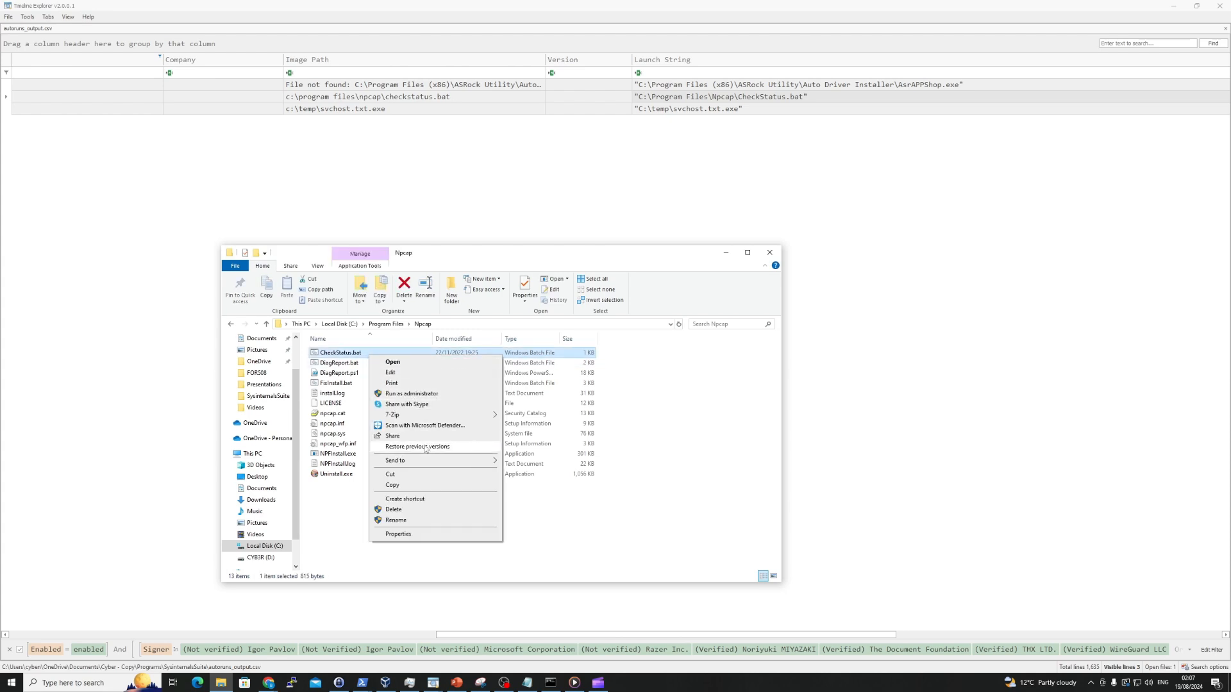
left_click(404, 374)
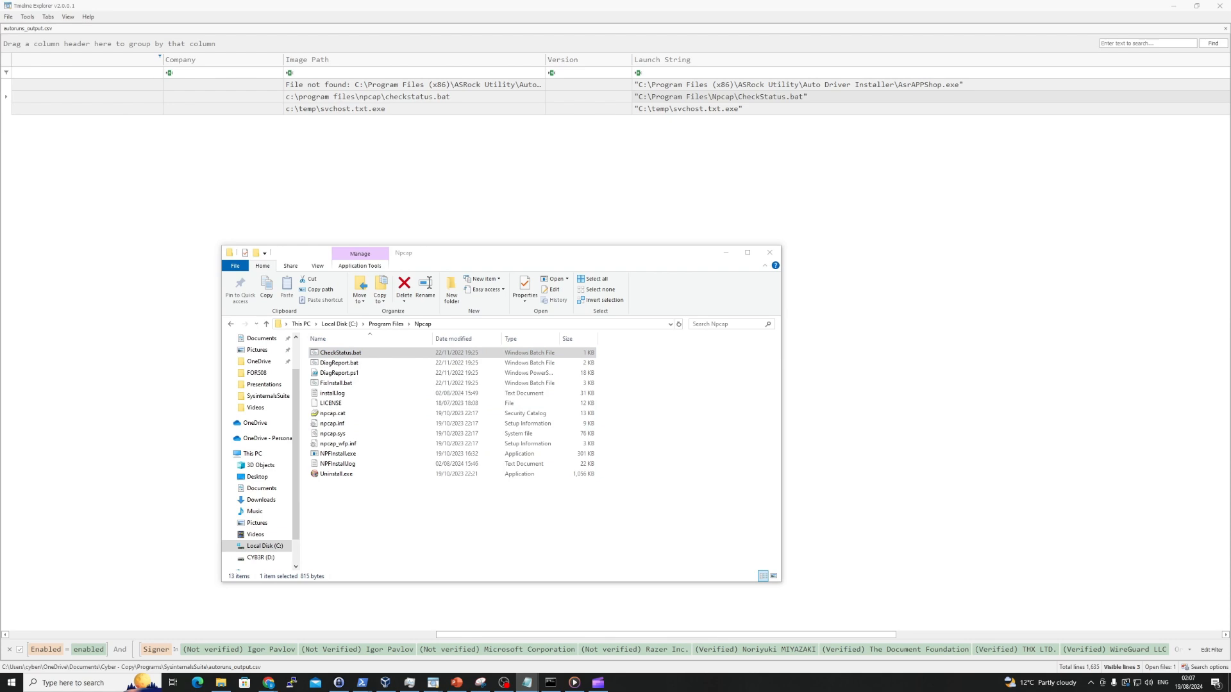
left_click_drag(523, 468, 414, 317)
right_click(415, 316)
left_click(616, 356)
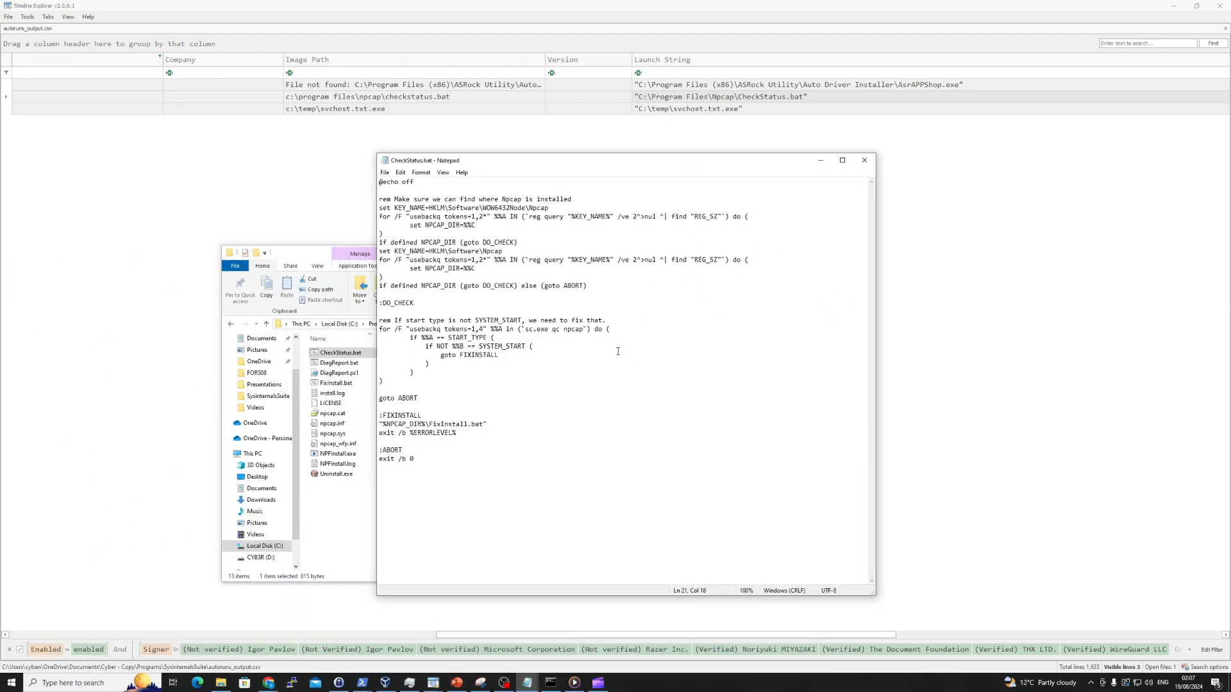
left_click_drag(526, 330, 584, 331)
left_click(572, 367)
left_click(864, 160)
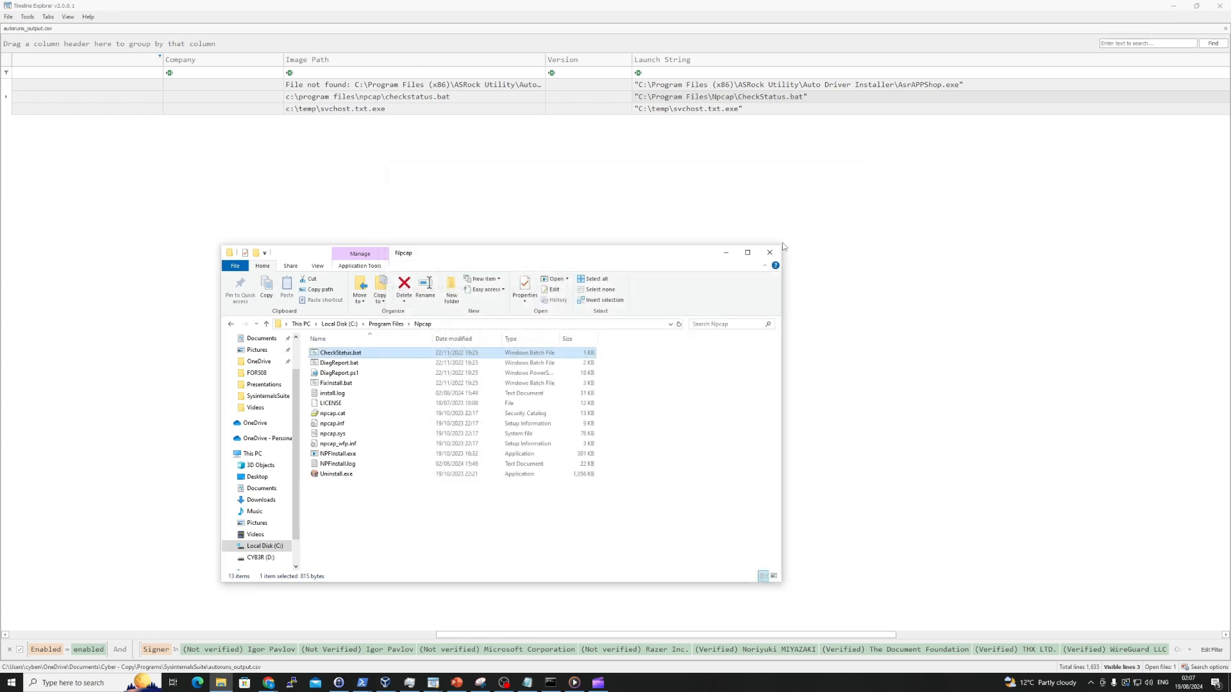
left_click(769, 253)
Change the Category filter from Tasks to Drivers
left_click_drag(614, 636, 111, 511)
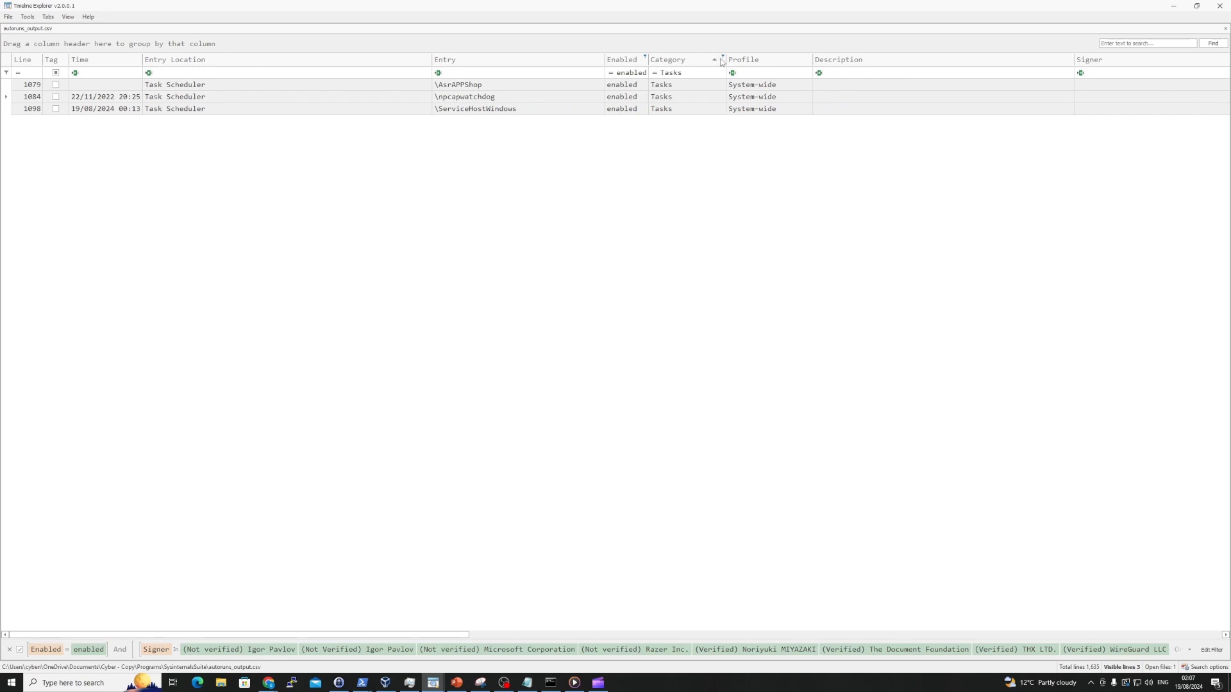
left_click(723, 58)
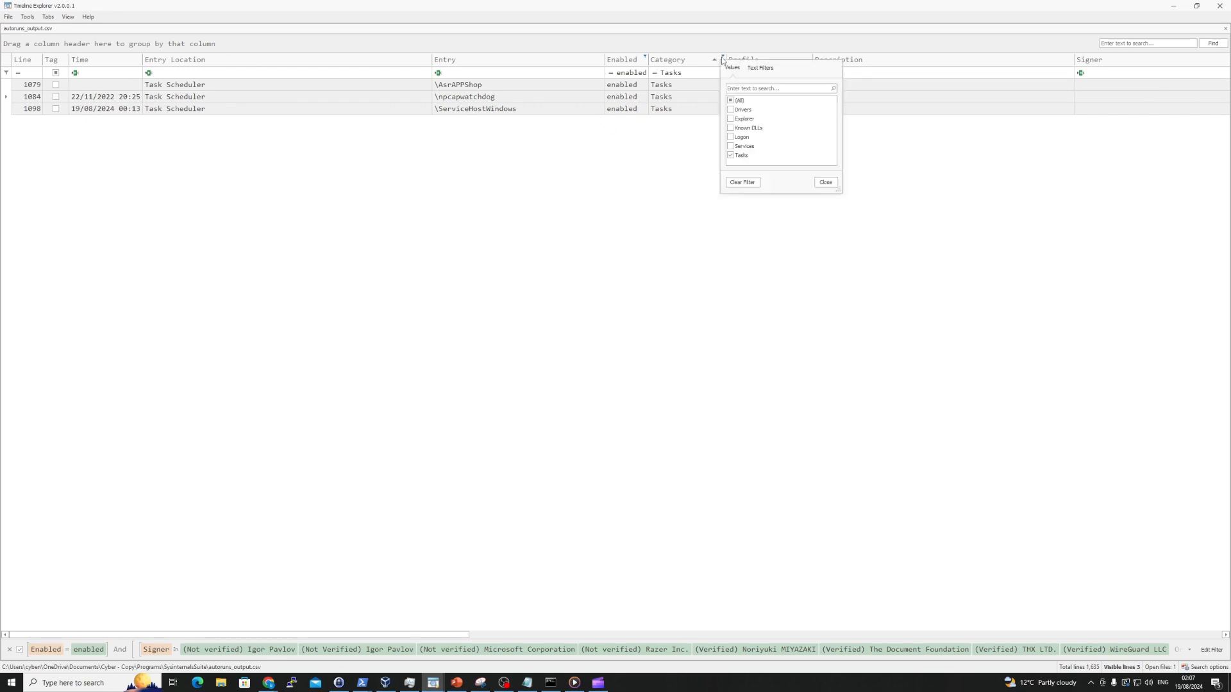
left_click(734, 158)
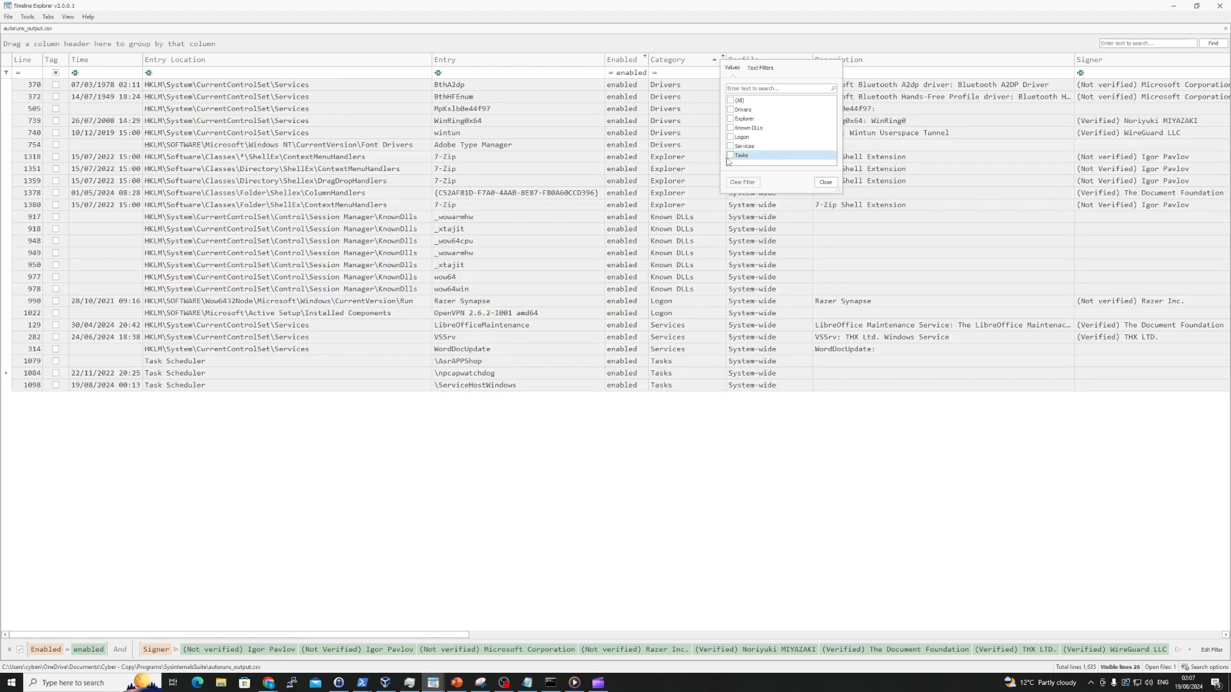
left_click(736, 112)
left_click(825, 183)
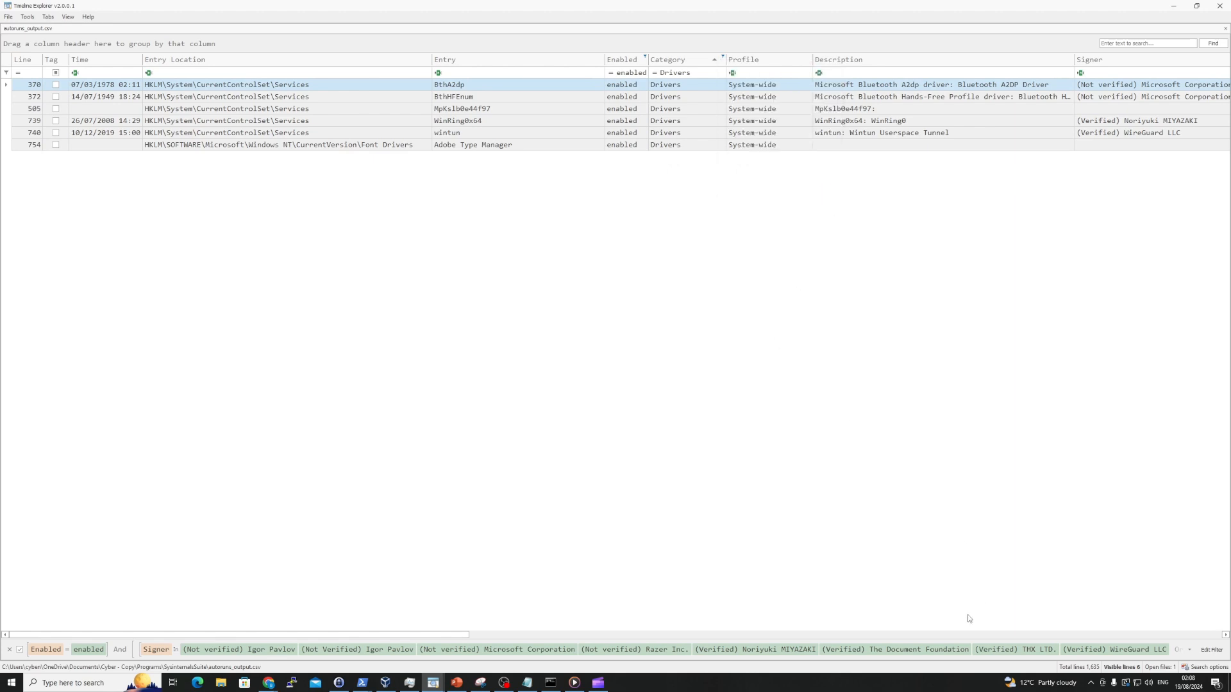
Examine the driver entries' launch strings and MD5 hashes, viewing the full cell contents of BthA2dp's MD5
left_click_drag(406, 634, 348, 603)
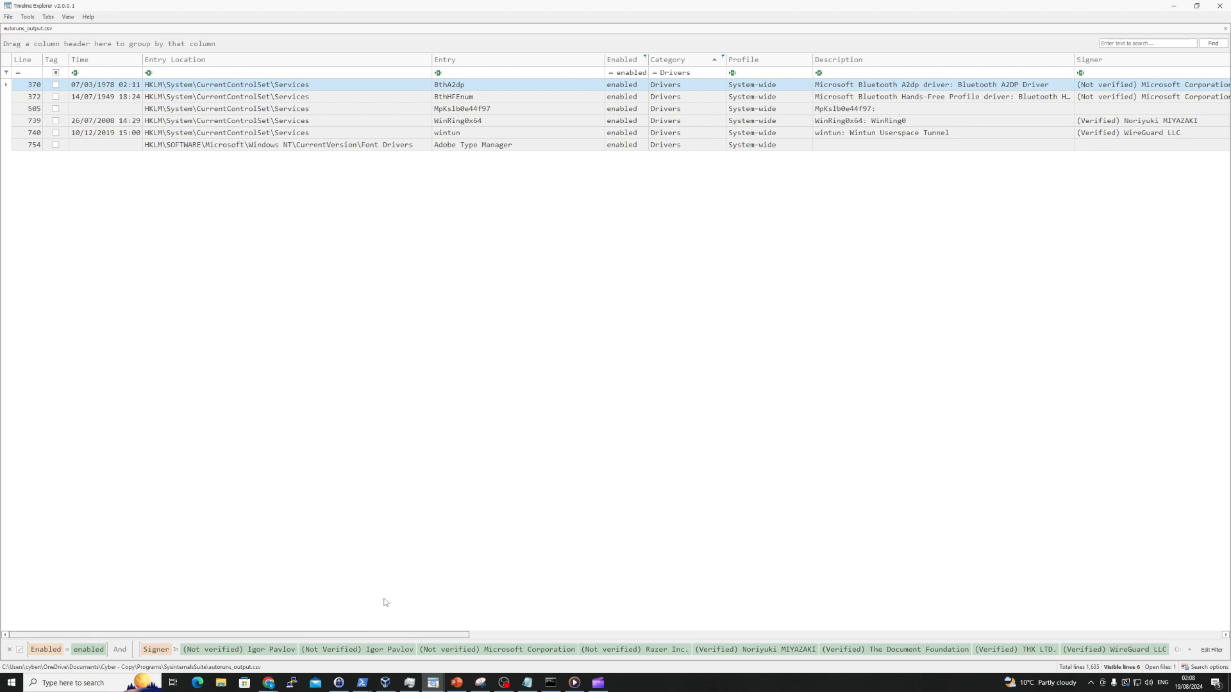
left_click_drag(391, 601, 936, 587)
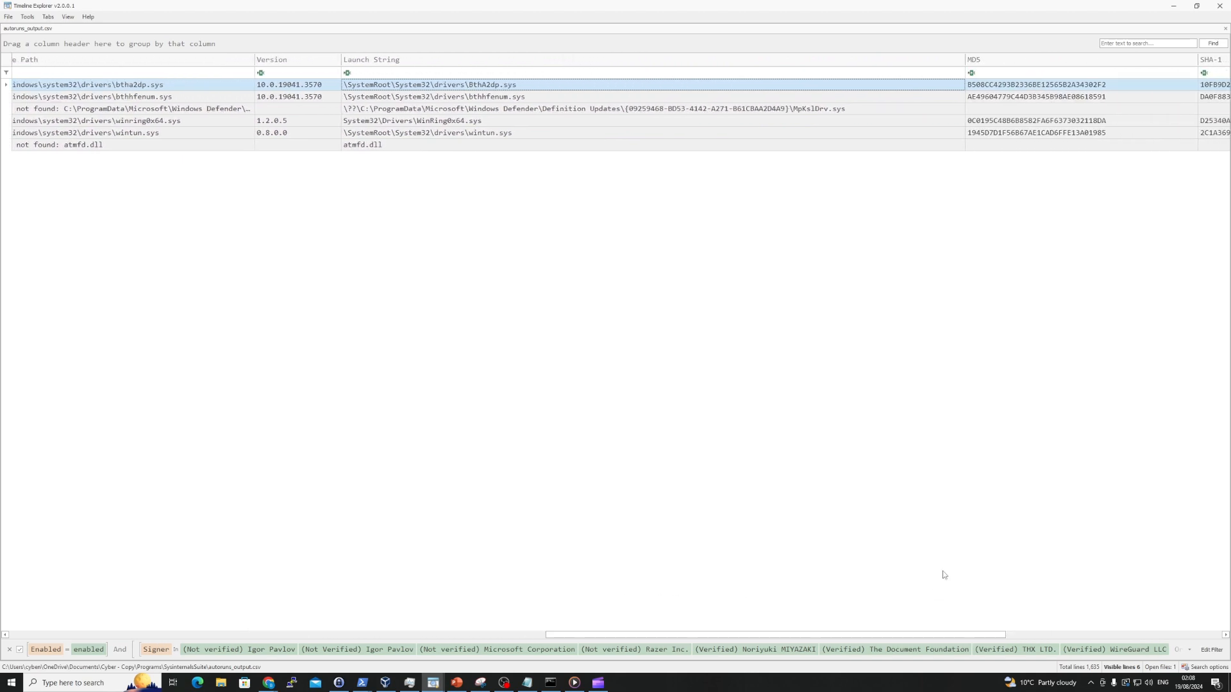
double_click(1040, 85)
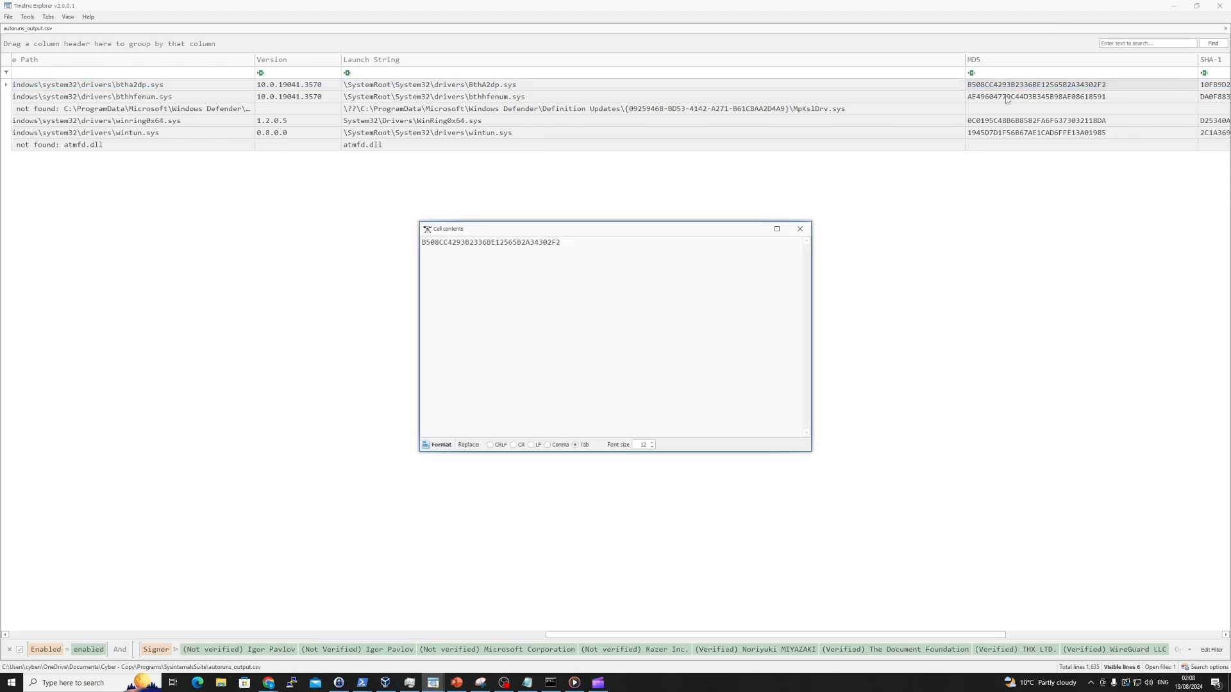
key("ctrl+a")
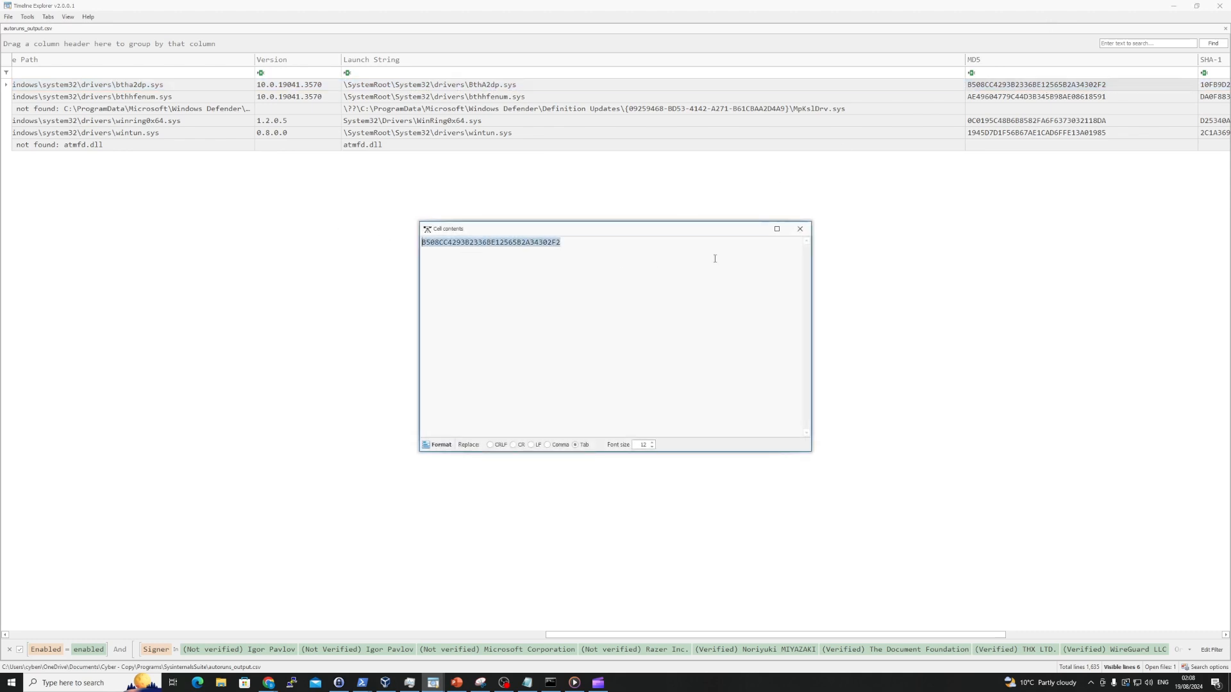
left_click(800, 229)
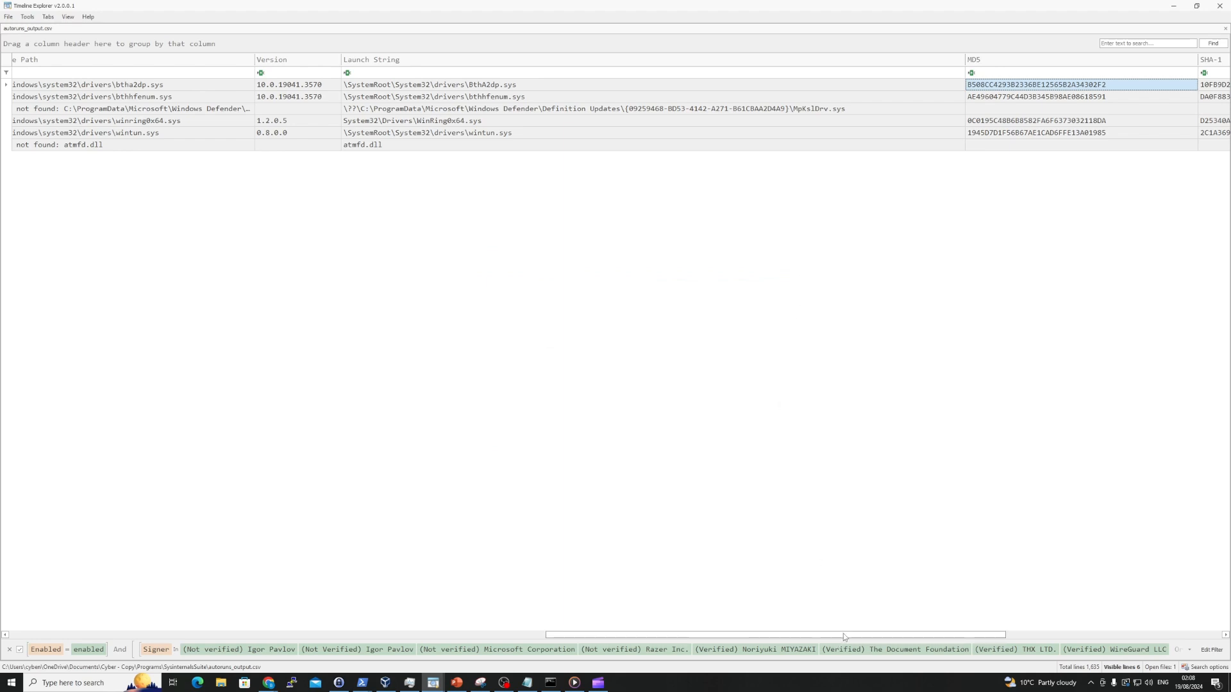
left_click_drag(844, 633, 876, 617)
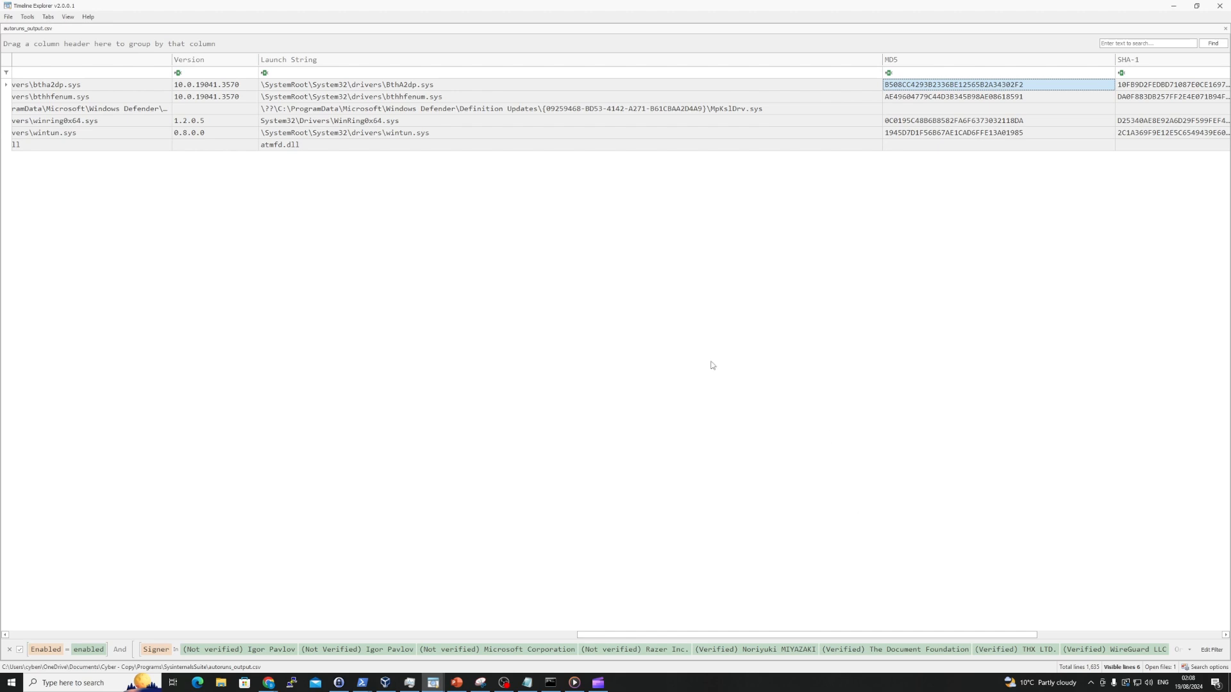
left_click(416, 86)
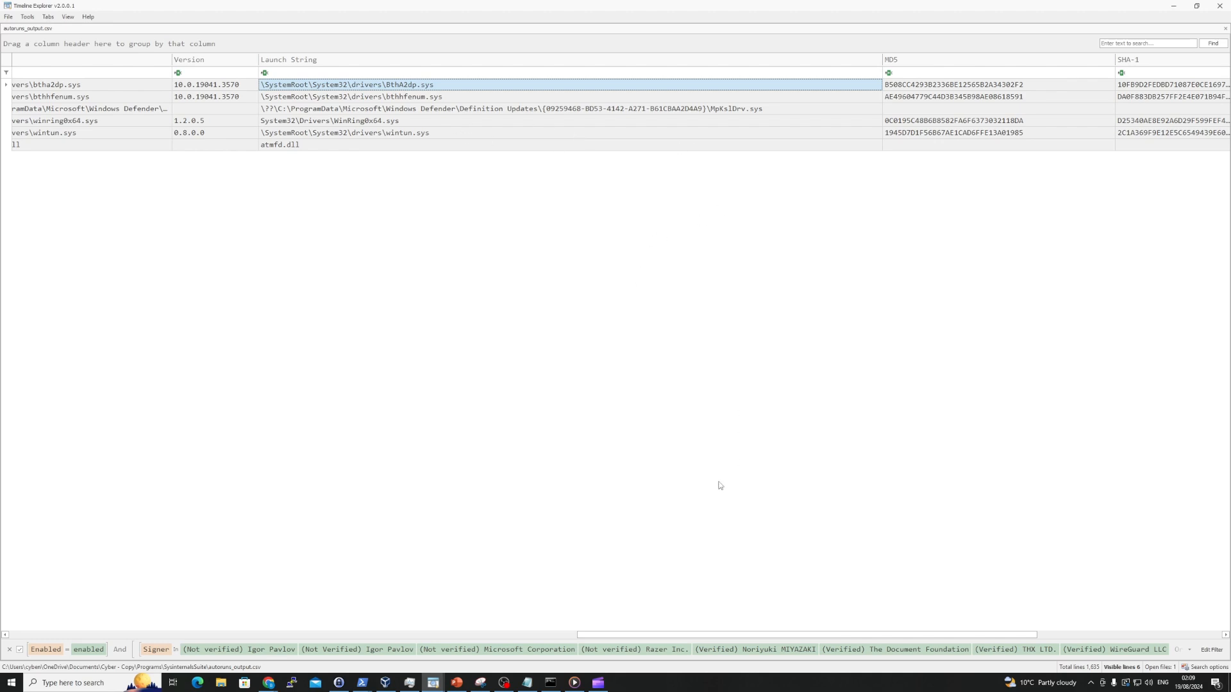
Switch the Category filter from Drivers to Known DLLs
left_click_drag(674, 641, 247, 459)
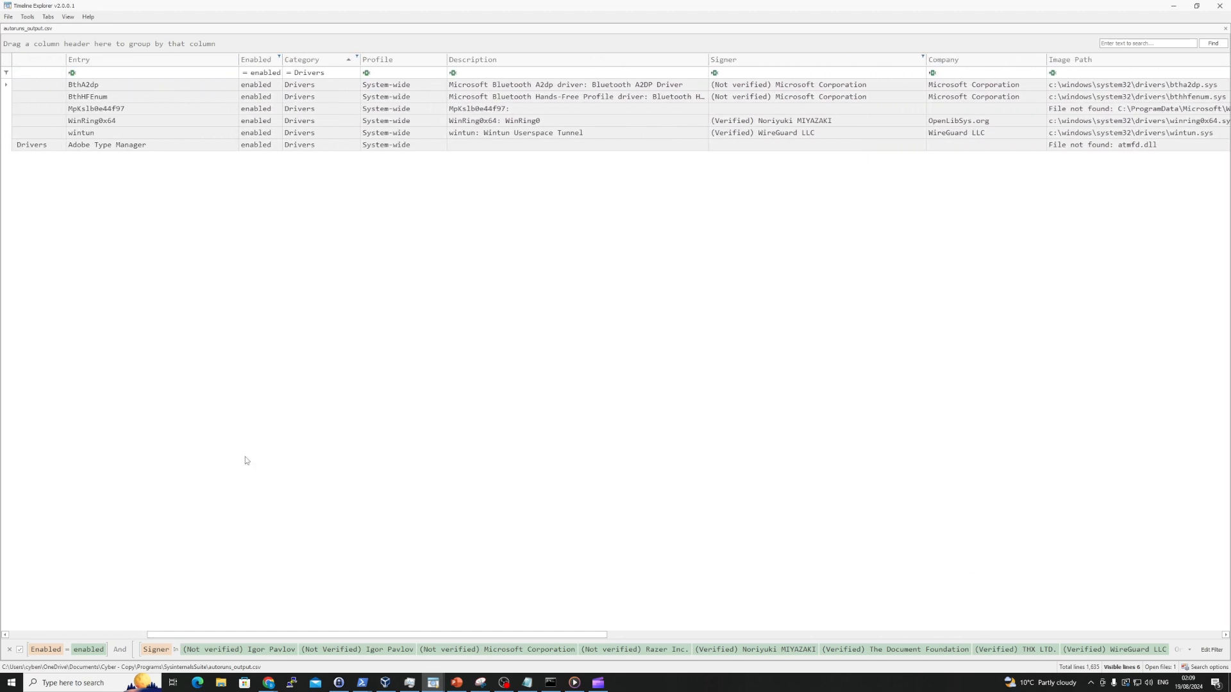
left_click(357, 57)
left_click(365, 109)
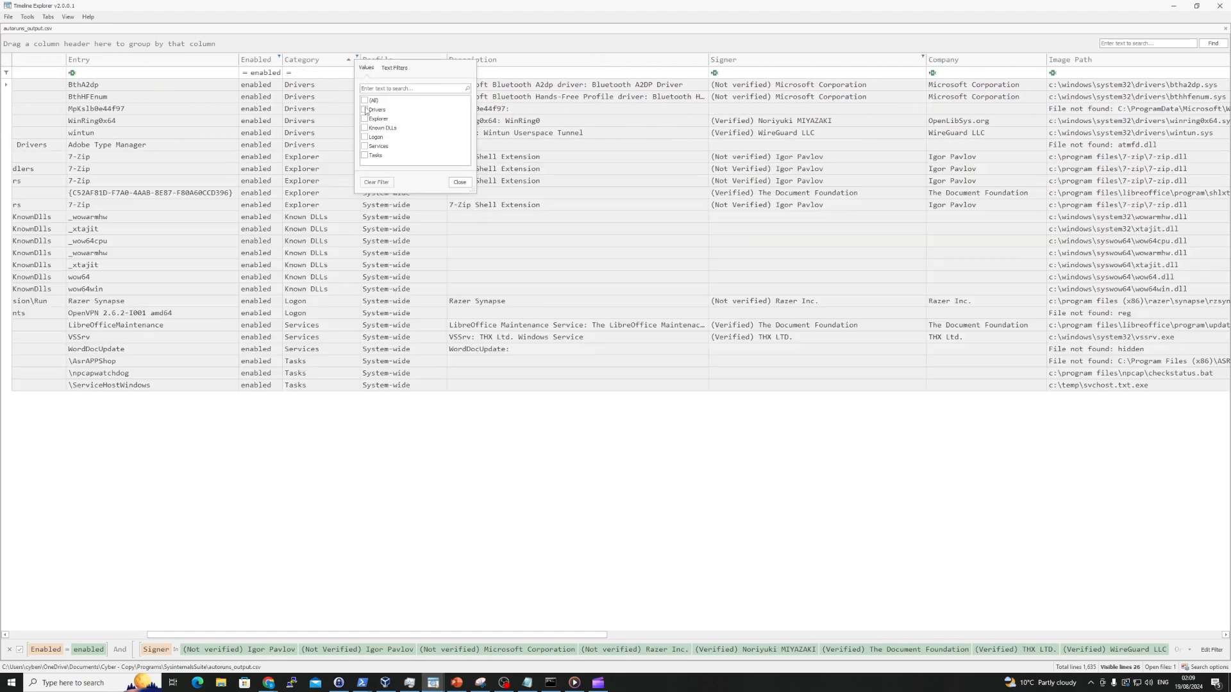
left_click(364, 128)
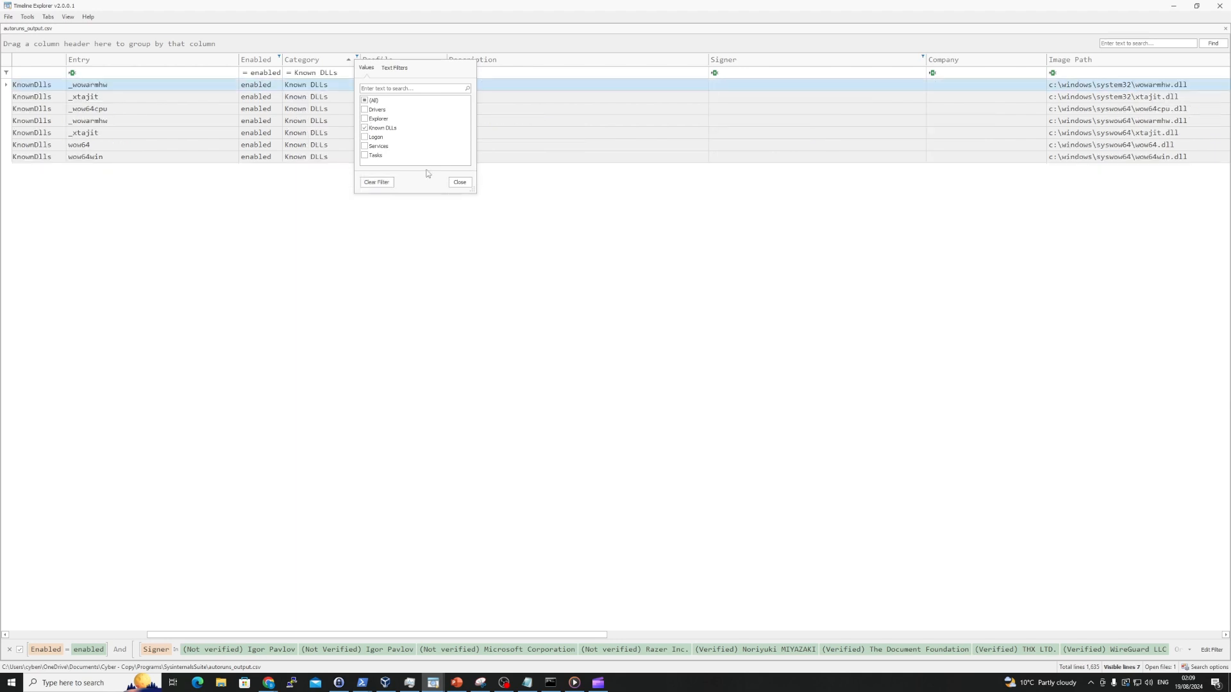
left_click(460, 182)
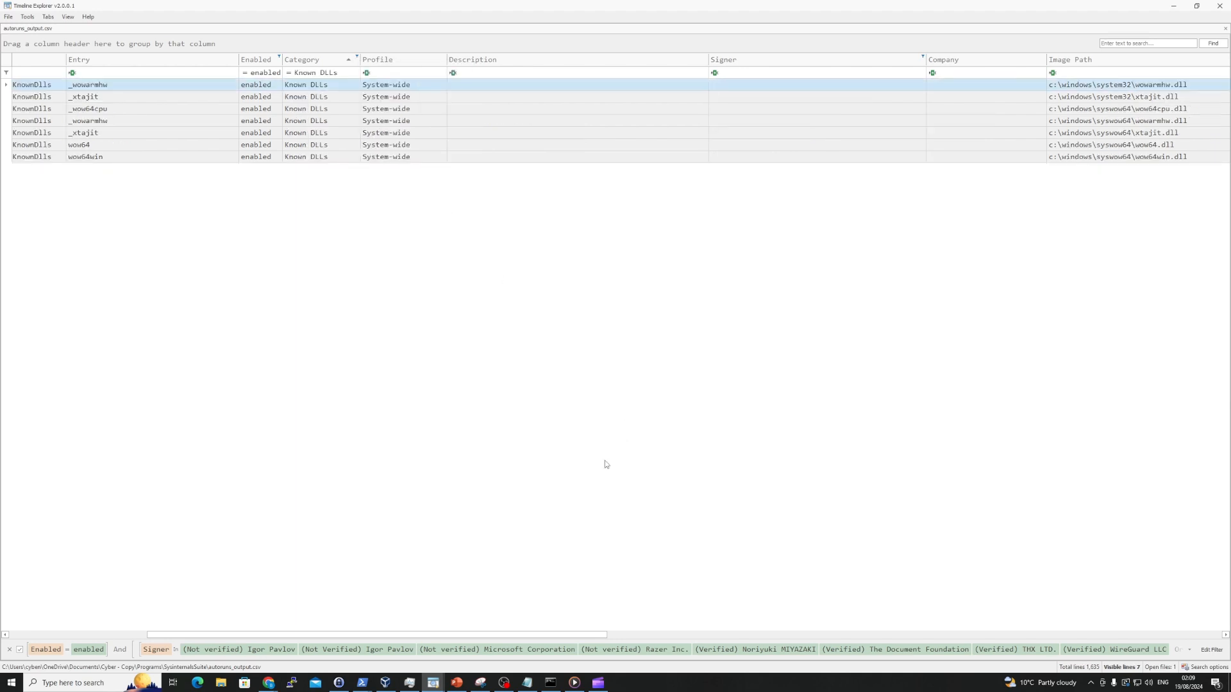
Review the Known DLLs entries' registry locations, signers, image paths and launch strings, including xtajit.dll in system32
left_click_drag(534, 637, 393, 528)
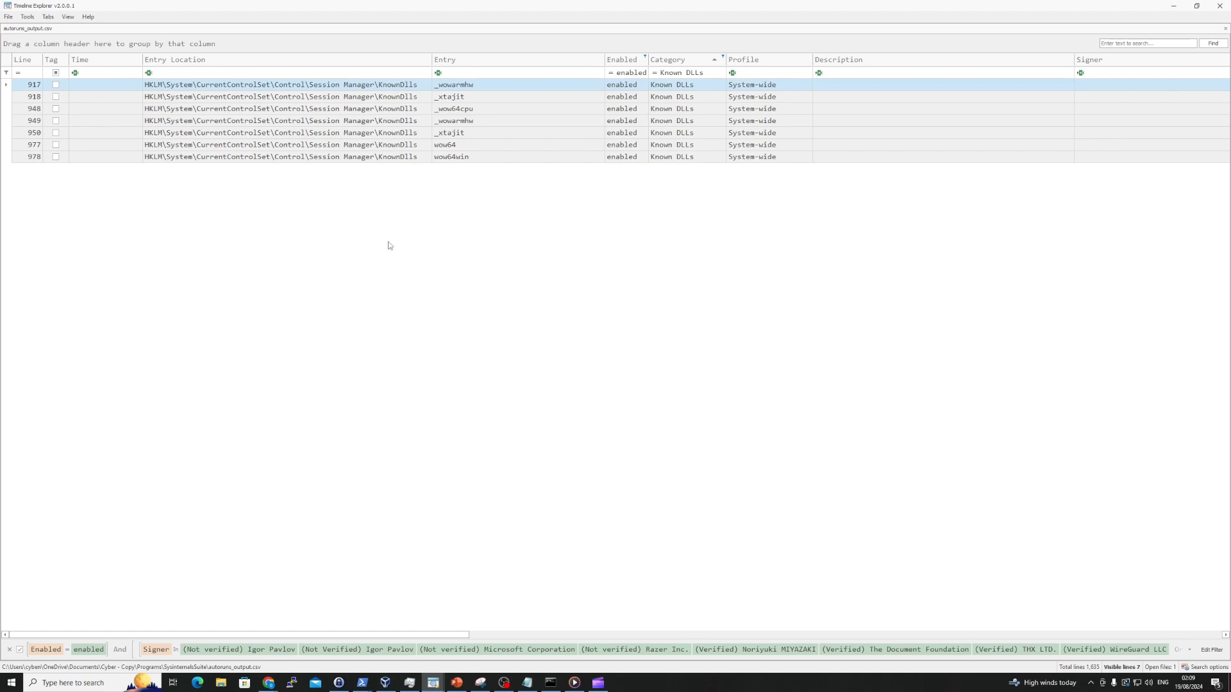
left_click_drag(284, 637, 647, 634)
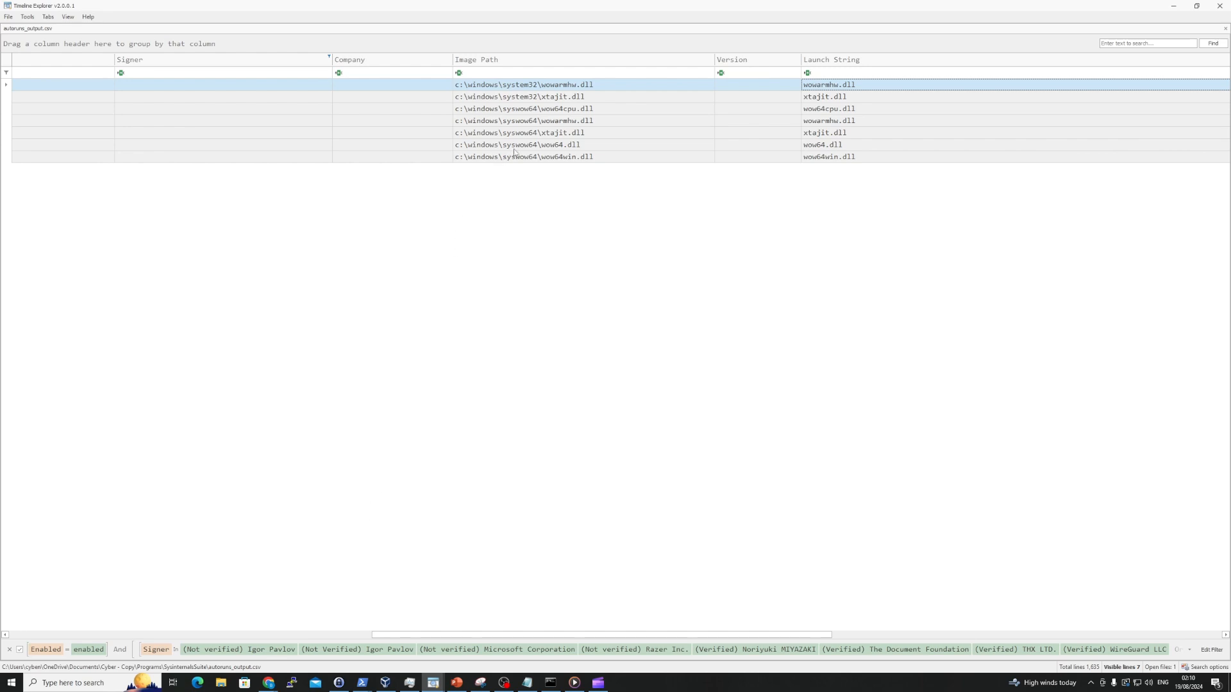
left_click(542, 98)
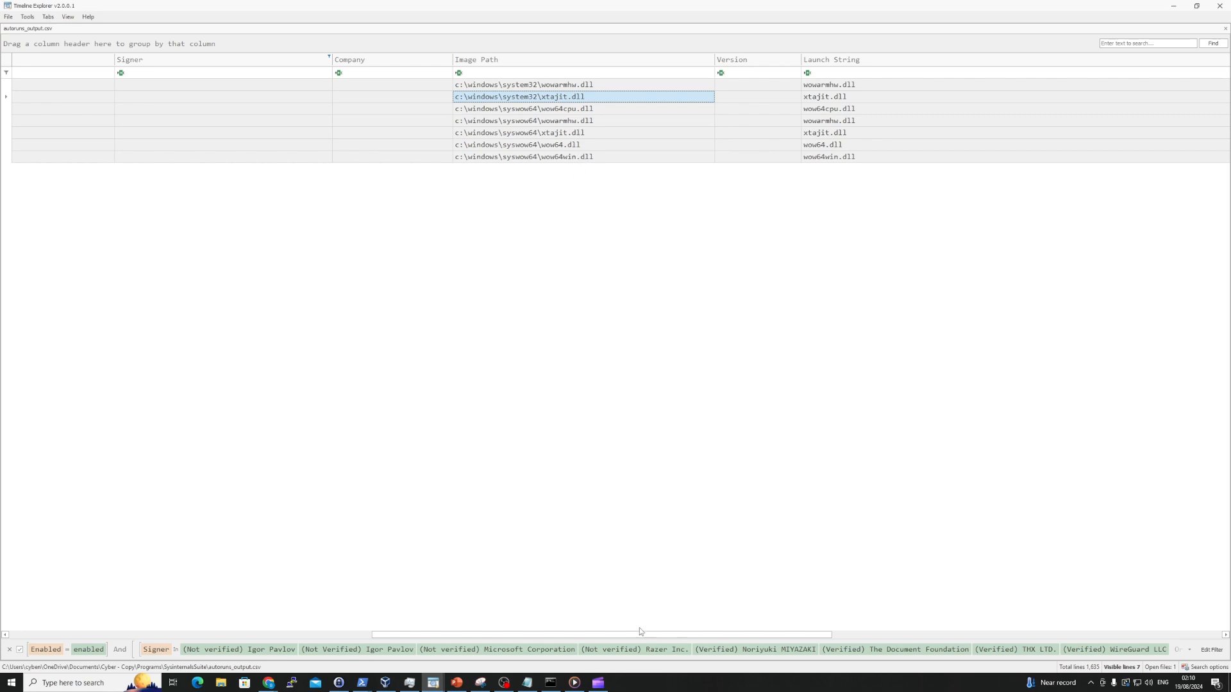
left_click_drag(638, 636, 620, 637)
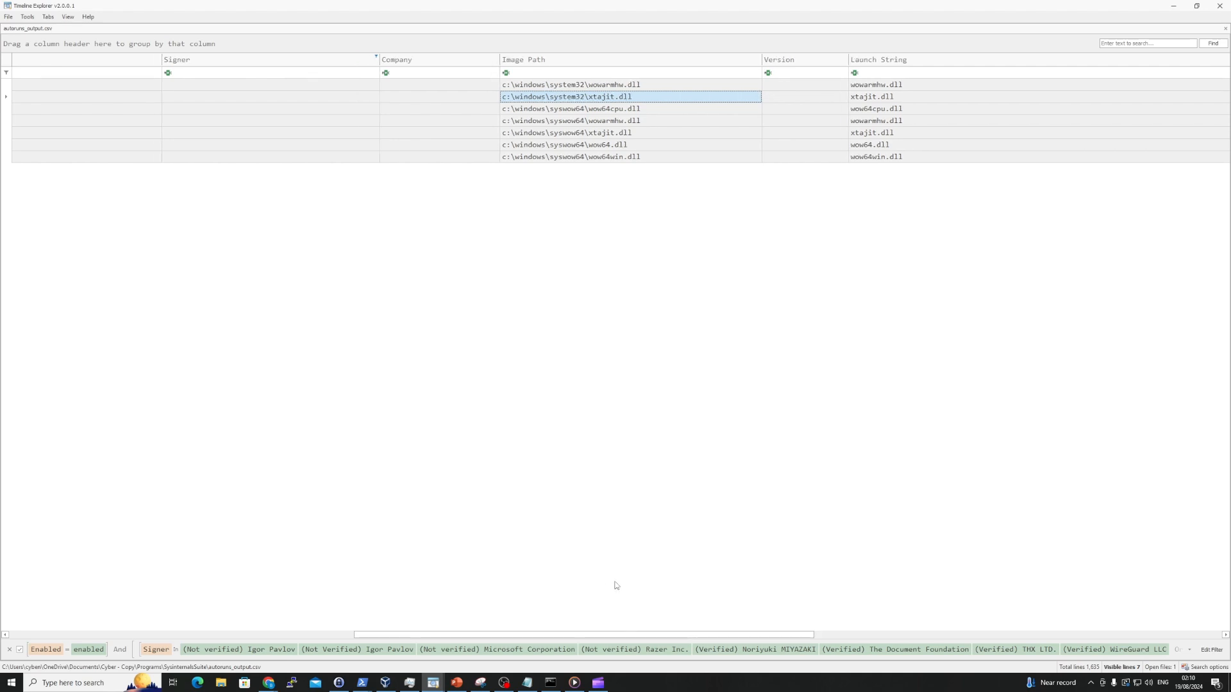
left_click_drag(640, 634, 284, 593)
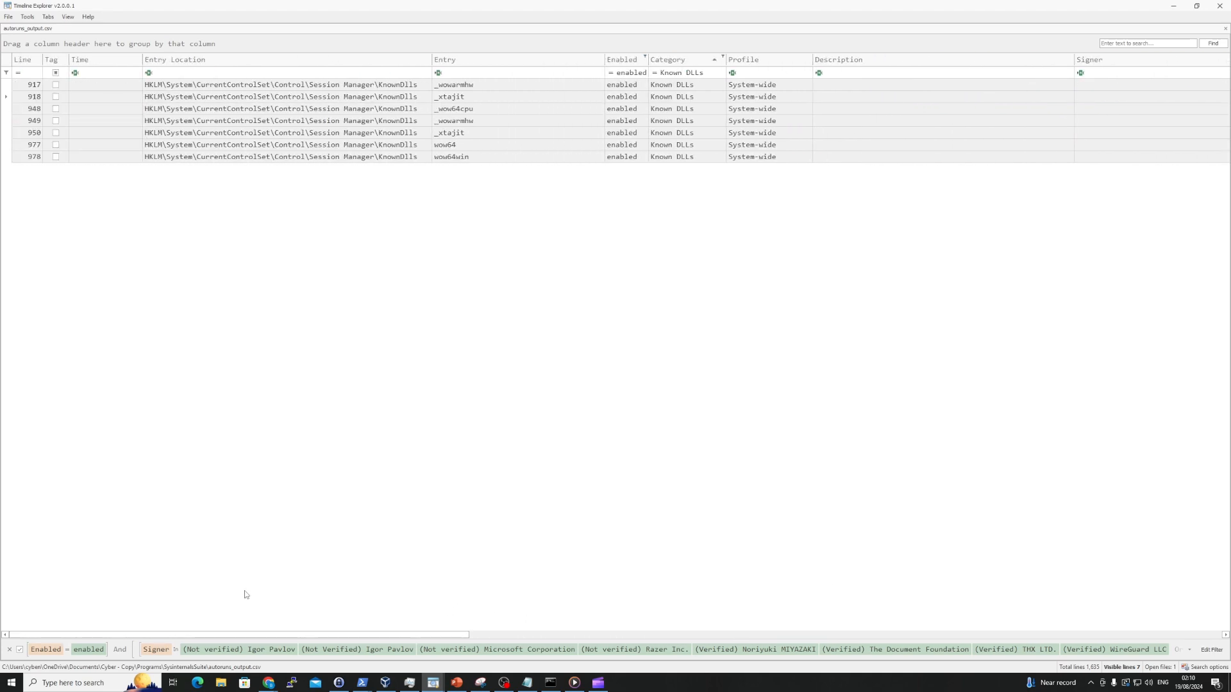